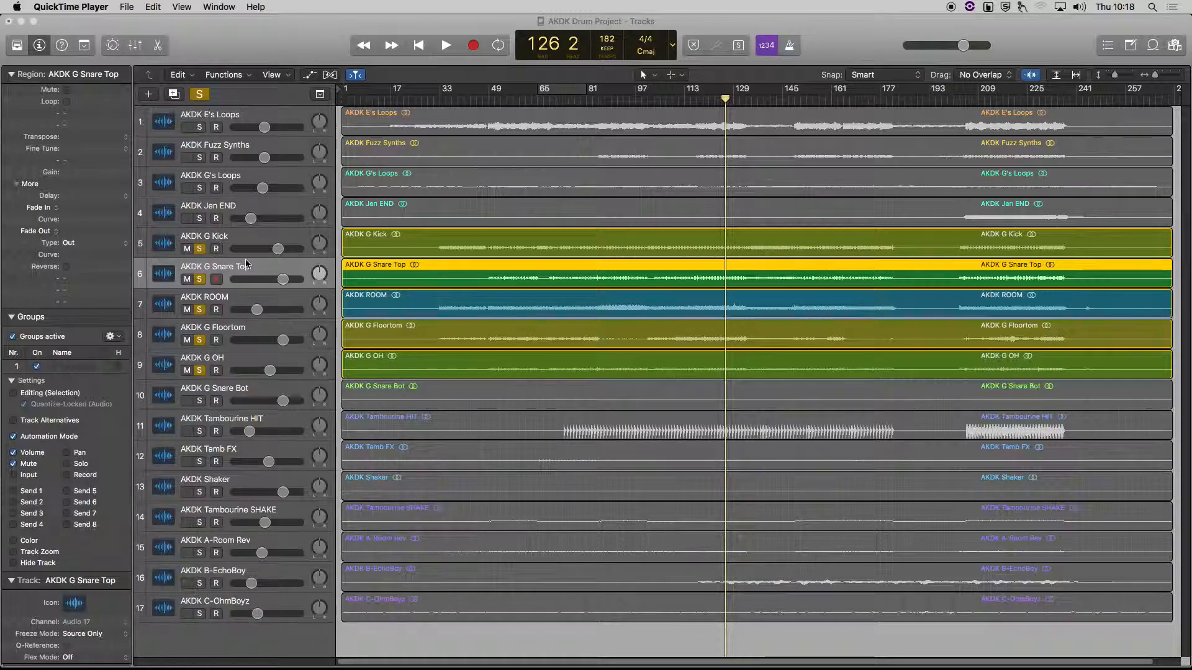
Solo the AKDK G Snare Bot track and select the drum tracks from AKDK G Kick through AKDK G Snare Bot
{"action": "left_click", "coordinate": [200, 401]}
{"action": "left_click", "coordinate": [246, 396]}
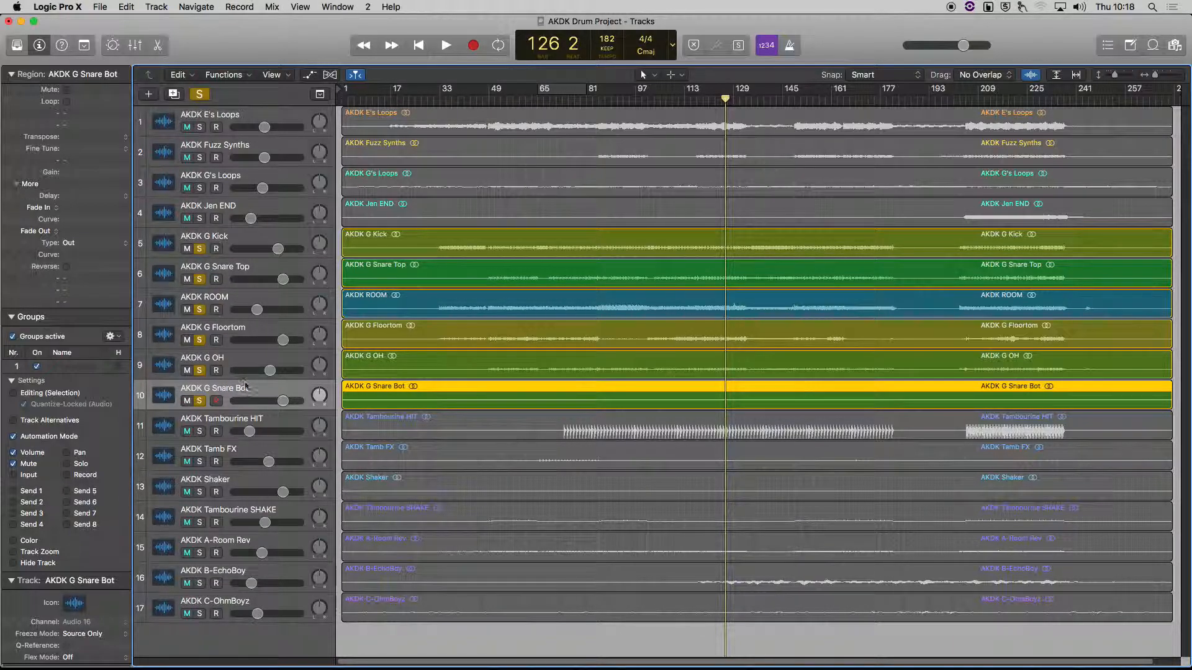
{"action": "left_click", "coordinate": [258, 244], "text": "shift"}
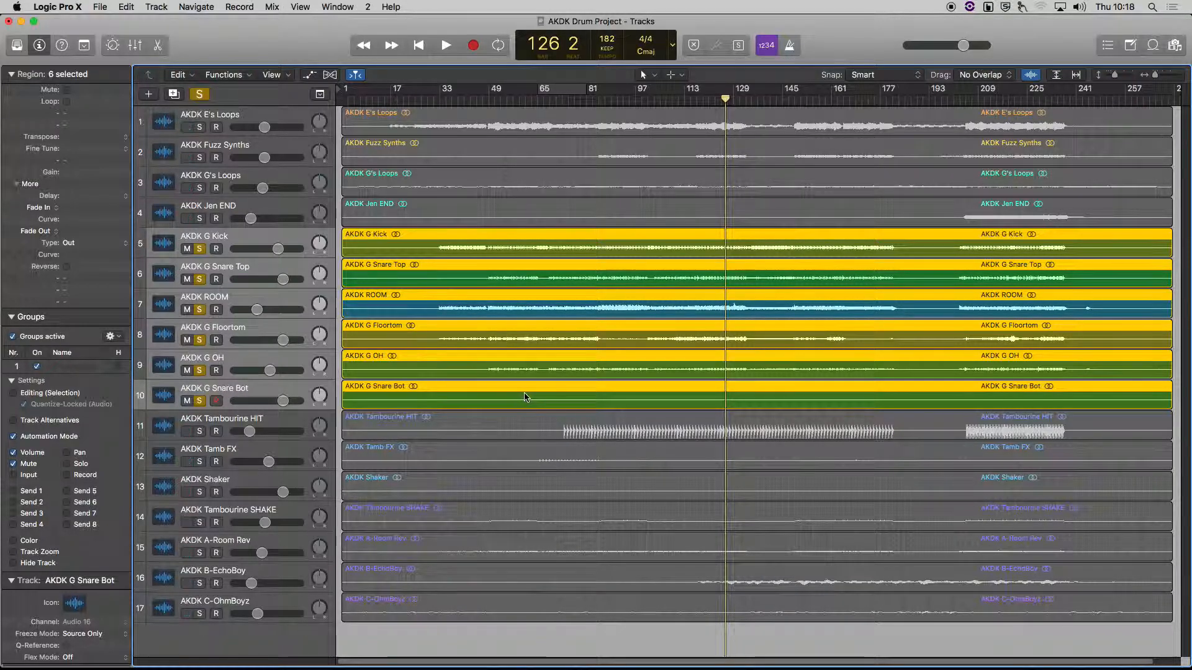
{"action": "left_click", "coordinate": [283, 397]}
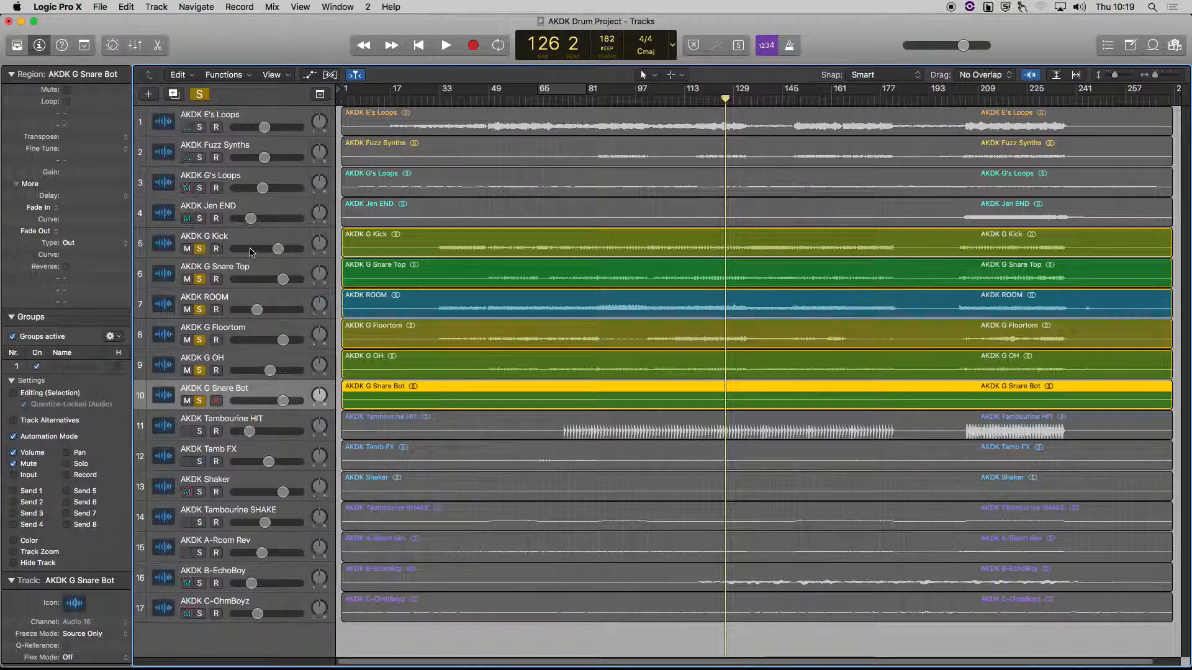
Show the mixer and assign the channels from AKDK G Kick through AKDK G Snare Bot to Group 1
{"action": "key", "text": "x"}
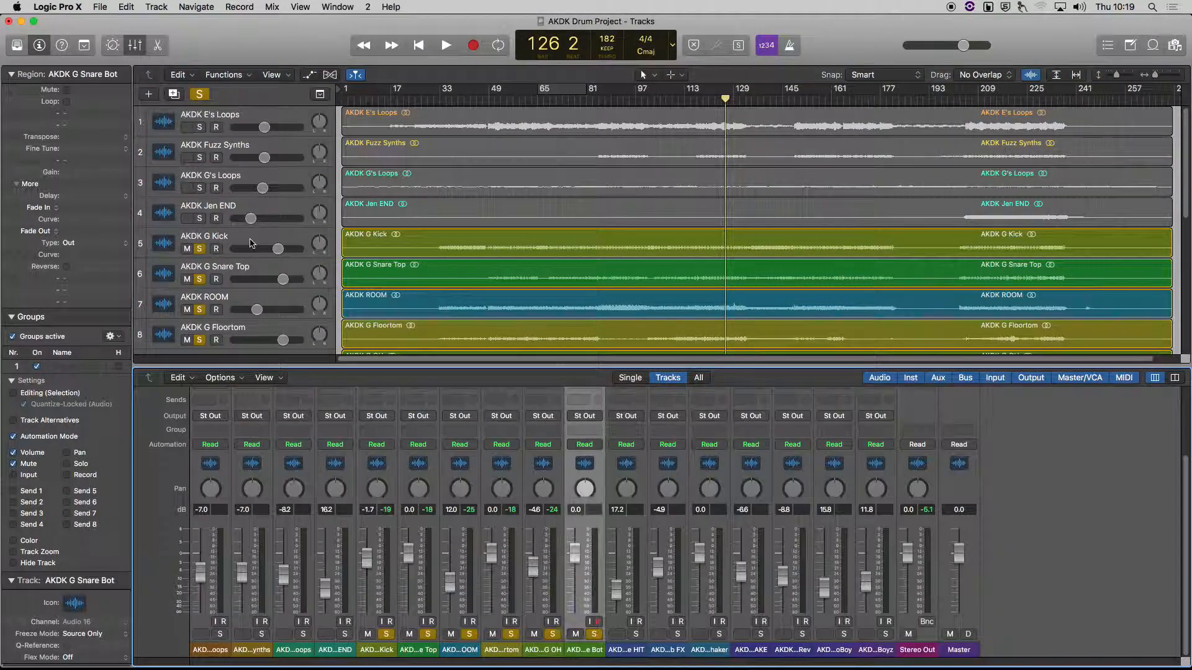
{"action": "left_click", "coordinate": [380, 652]}
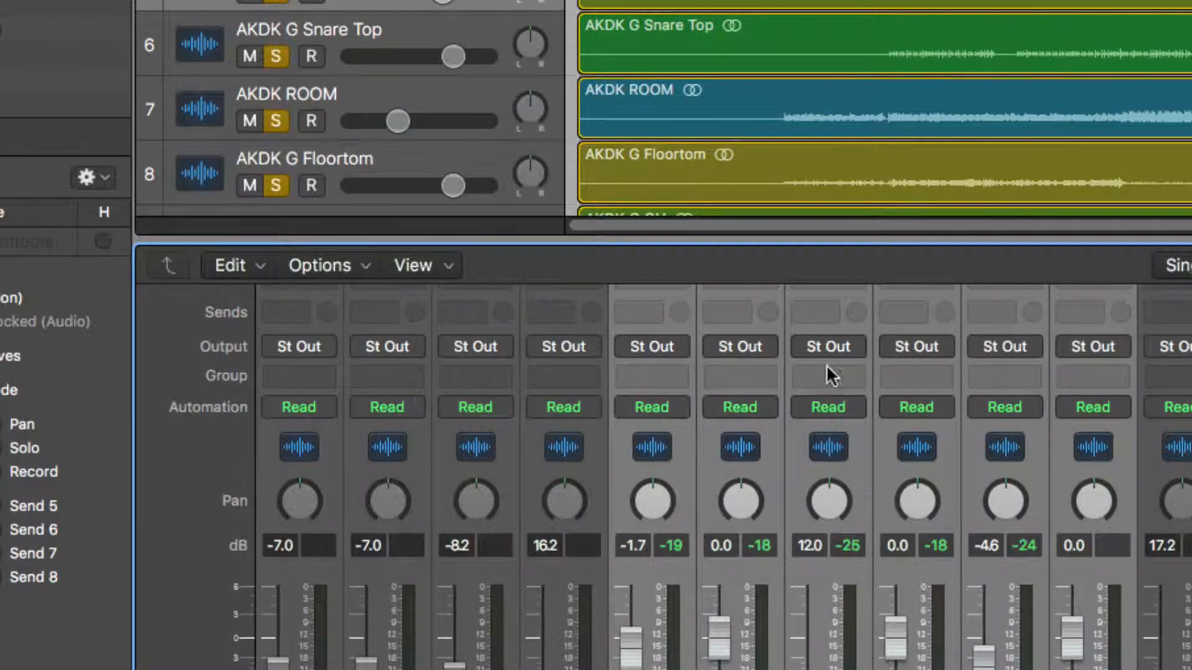
{"action": "left_click", "coordinate": [662, 376]}
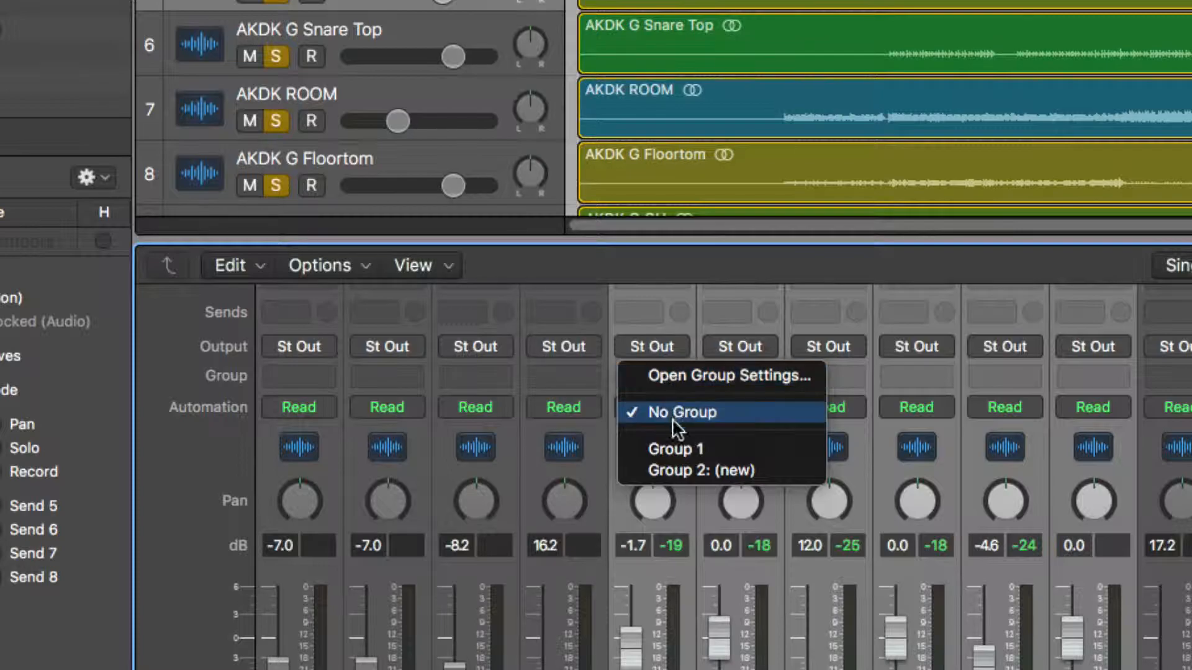
{"action": "left_click", "coordinate": [698, 448]}
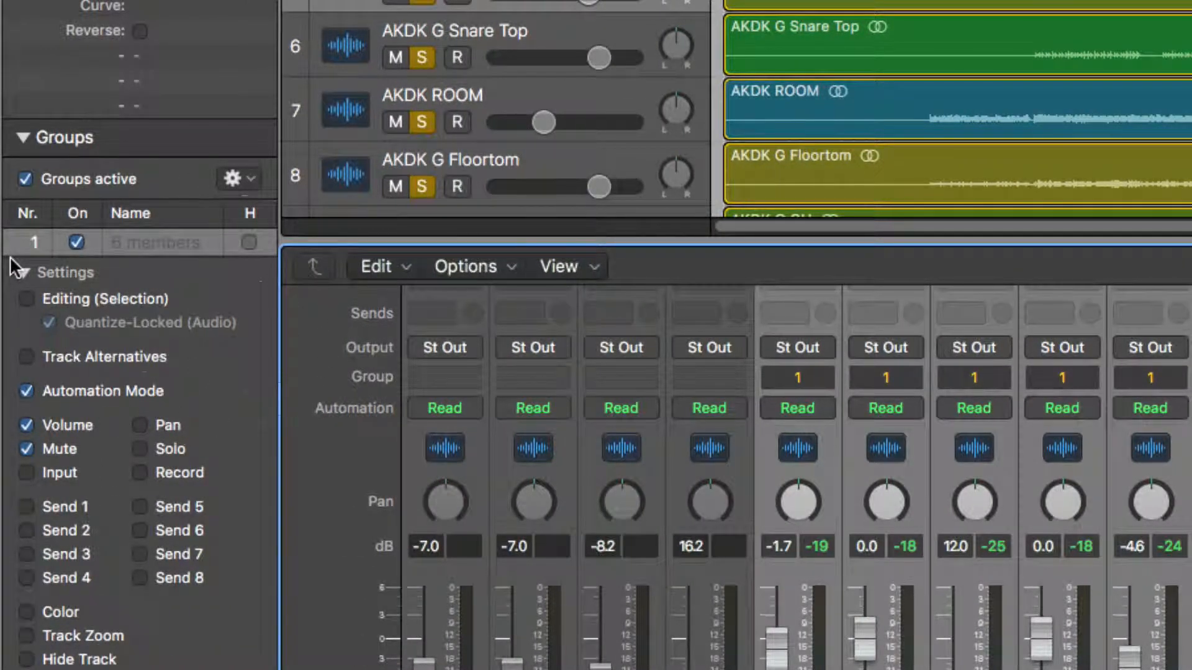
Name group 1 "Drums"
{"action": "double_click", "coordinate": [150, 245]}
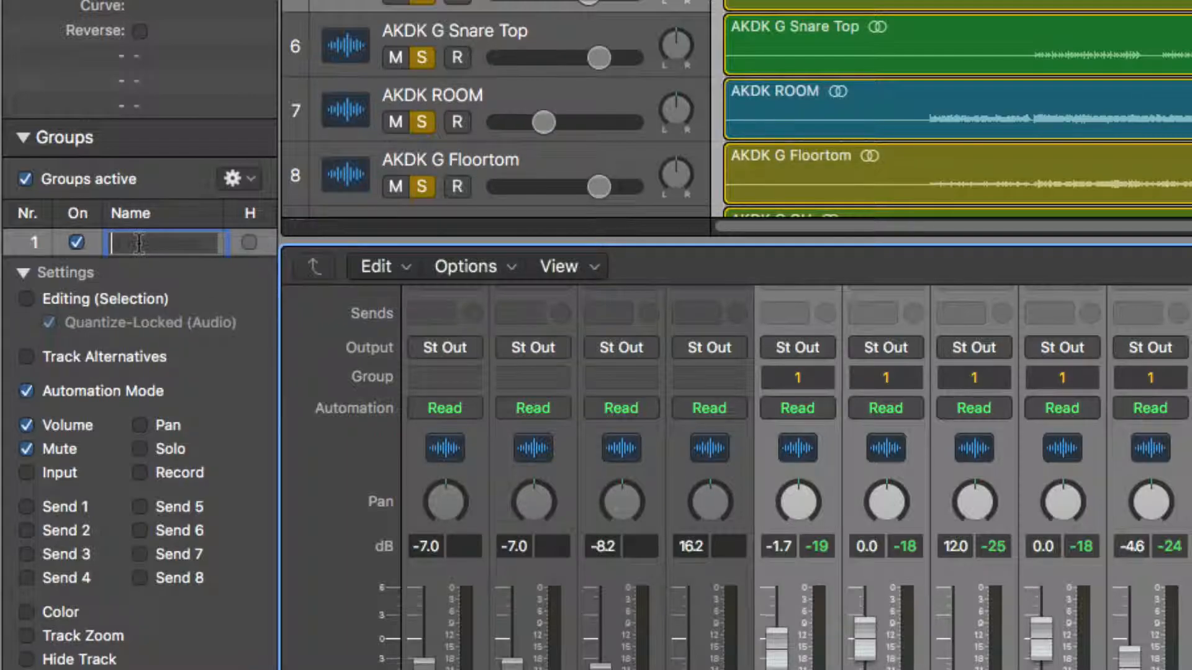
{"action": "type", "text": "Drums"}
{"action": "key", "text": "Return"}
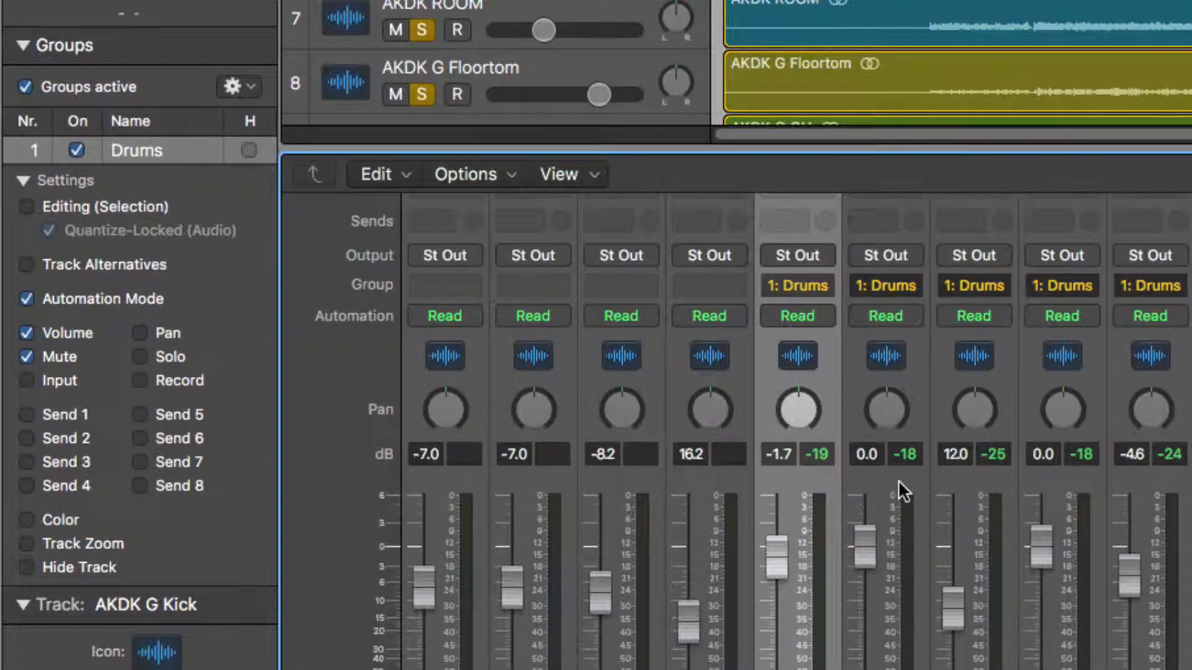
Nudge the AKDK G Snare Top fader slightly to shift the linked volumes of the Drums group
{"action": "left_click", "coordinate": [896, 479]}
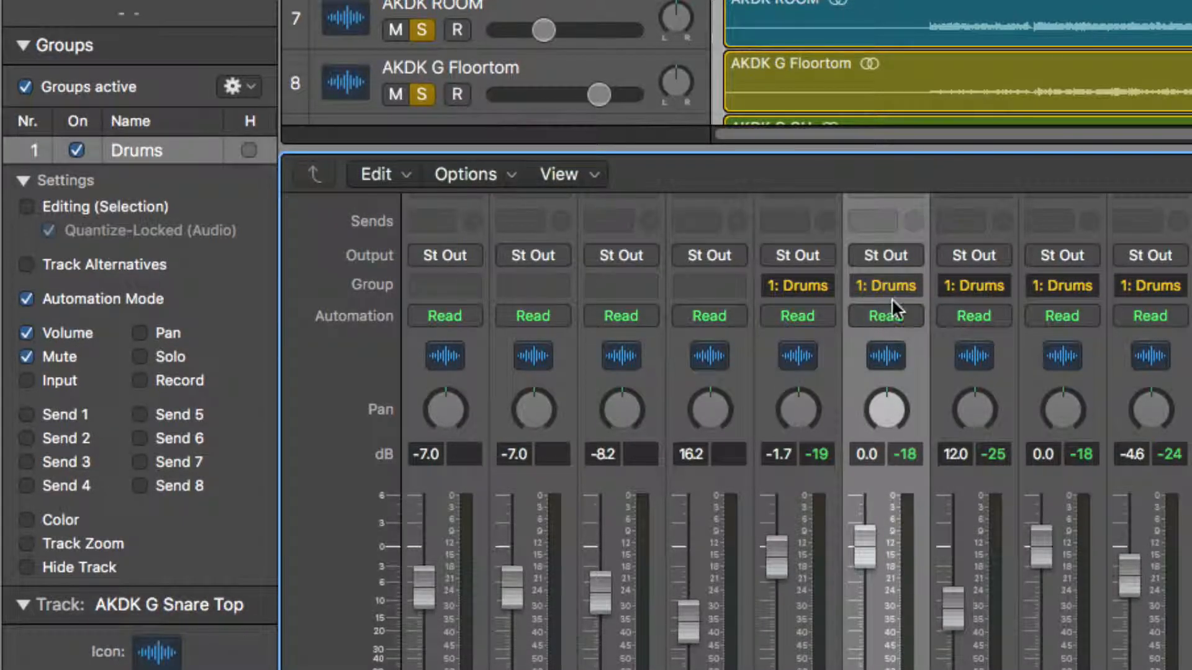
{"action": "left_click_drag", "start_coordinate": [868, 543], "coordinate": [869, 544]}
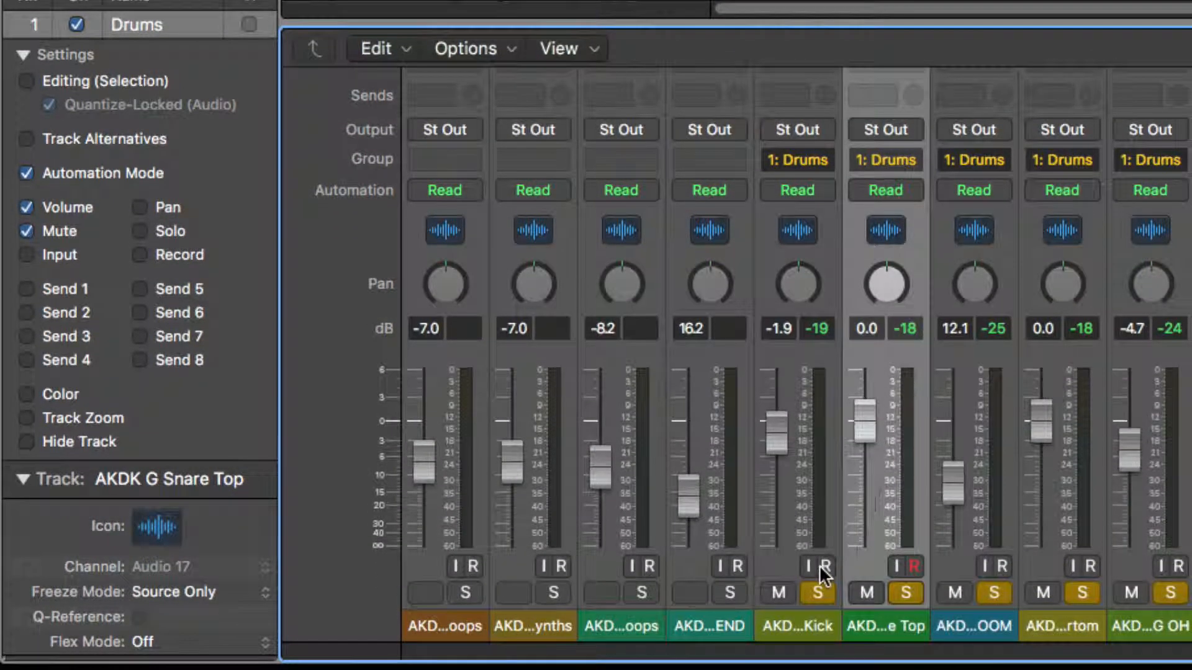
Clear the solo on every track, and mute and unmute the Drums group through the AKDK G Kick channel
{"action": "left_click", "coordinate": [824, 584]}
{"action": "left_click", "coordinate": [905, 592]}
{"action": "left_click", "coordinate": [994, 592], "text": "alt"}
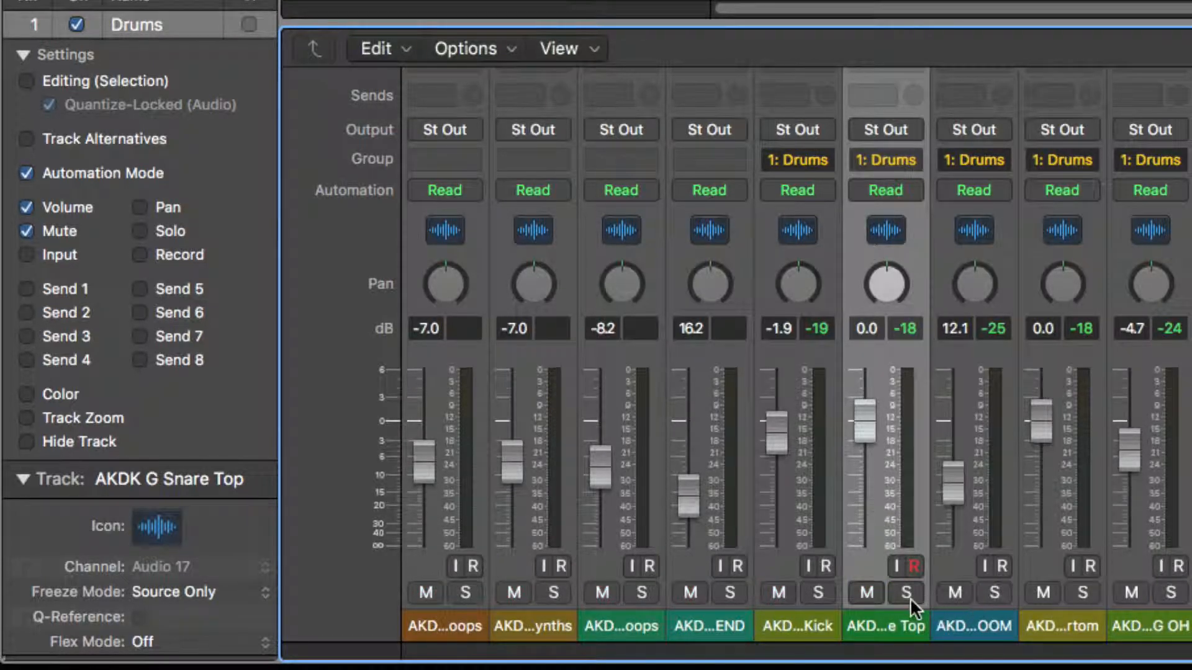
{"action": "left_click", "coordinate": [780, 593]}
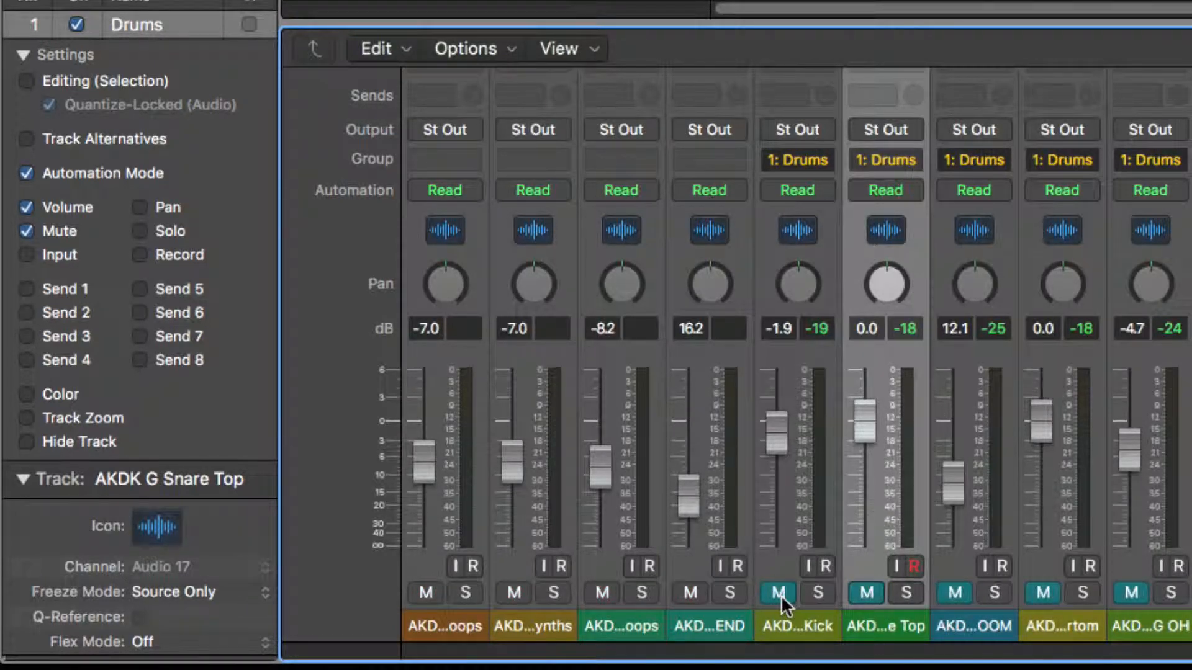
{"action": "left_click", "coordinate": [778, 592]}
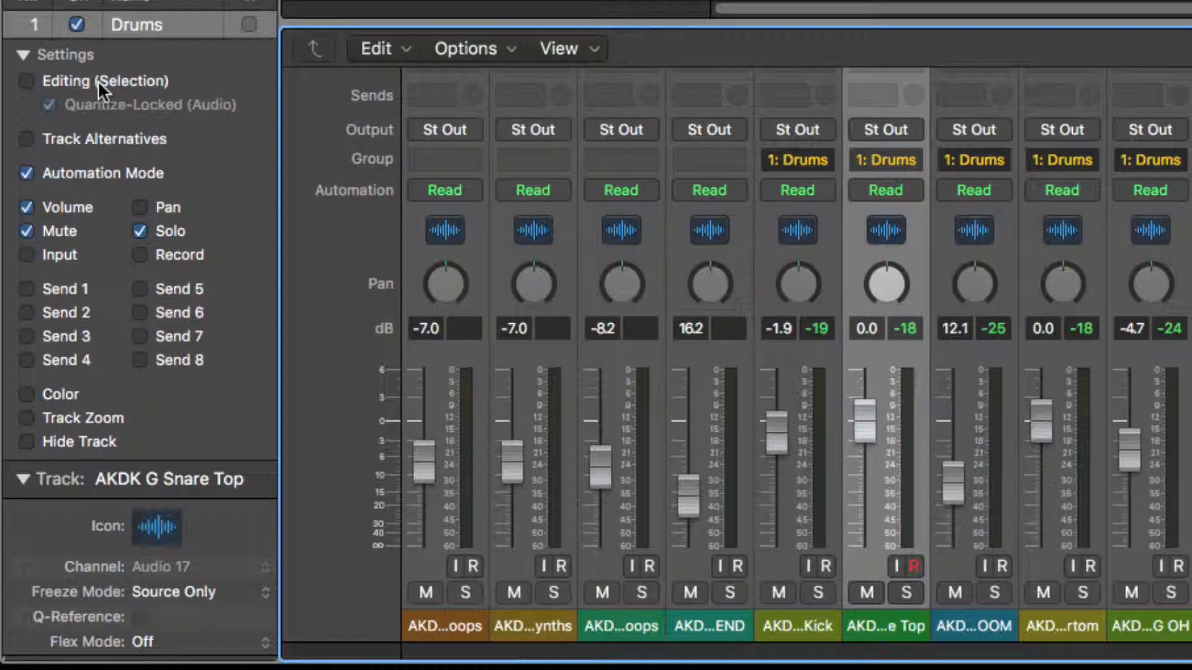
Enable Editing (Selection) for the Drums group and turn on Q-Reference for Snare Top, ROOM, Floortom, OH and Snare Bot
{"action": "left_click", "coordinate": [25, 81]}
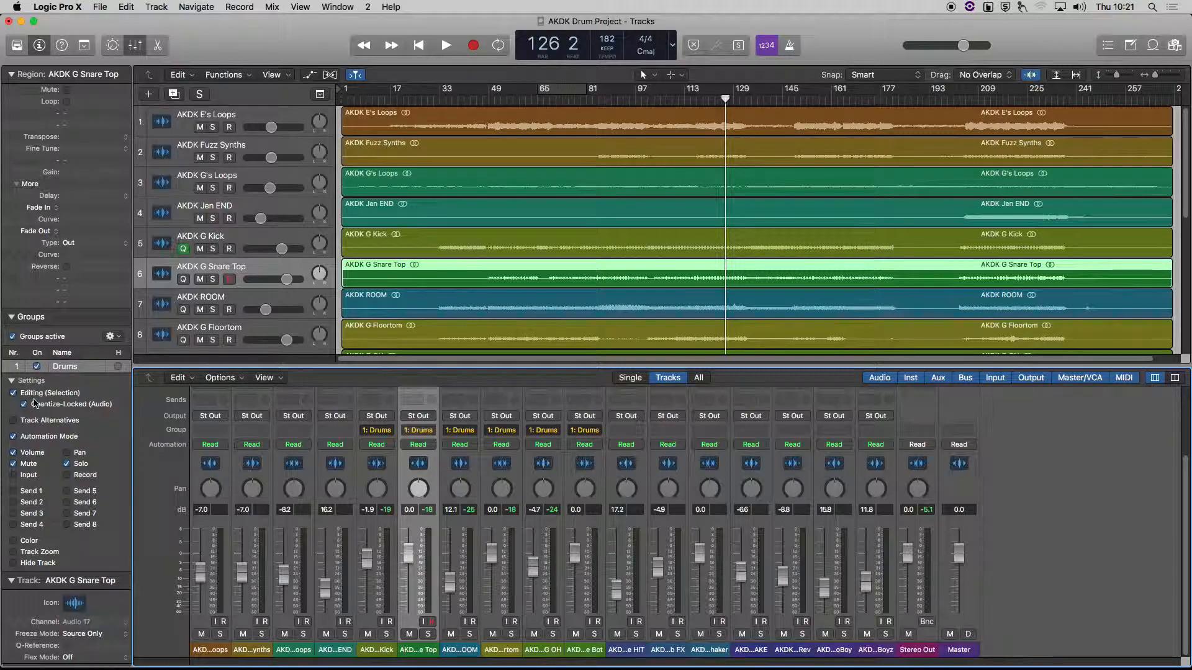
{"action": "key", "text": "x"}
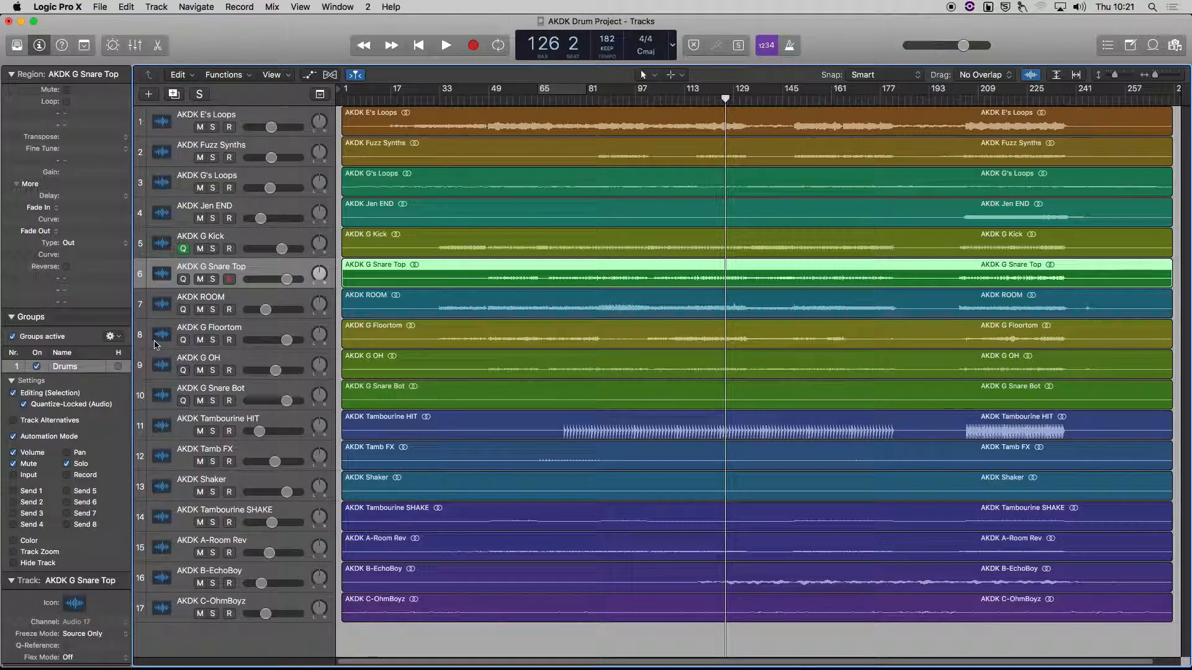
{"action": "left_click", "coordinate": [183, 279]}
{"action": "left_click", "coordinate": [182, 310]}
{"action": "left_click", "coordinate": [182, 340]}
{"action": "left_click", "coordinate": [182, 371]}
{"action": "left_click", "coordinate": [183, 401]}
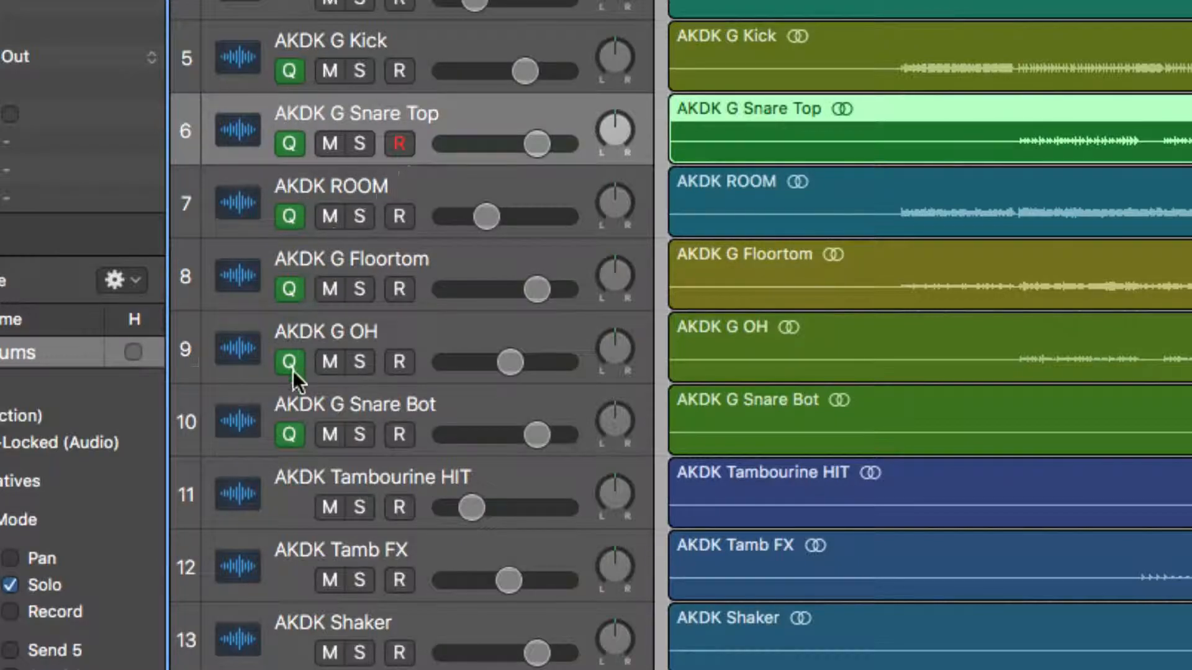
Select all the grouped drum regions through the AKDK G Kick track and place the playhead at bar 59
{"action": "left_click", "coordinate": [434, 51]}
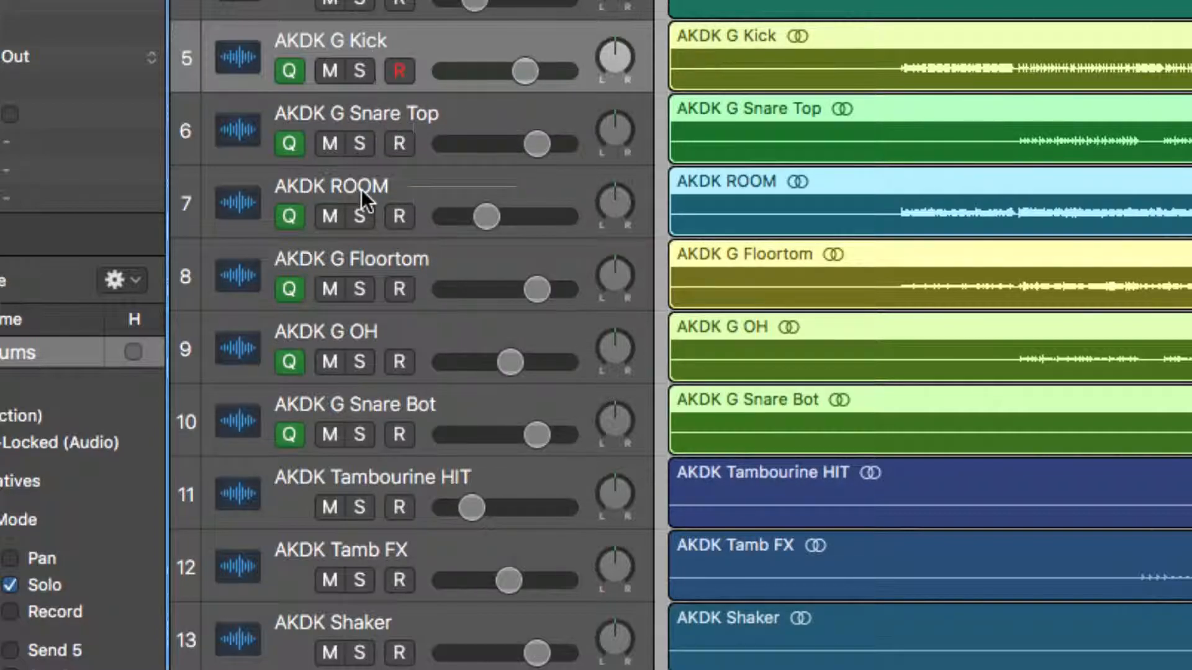
{"action": "scroll", "coordinate": [486, 266], "scroll_direction": "right", "scroll_amount": 2}
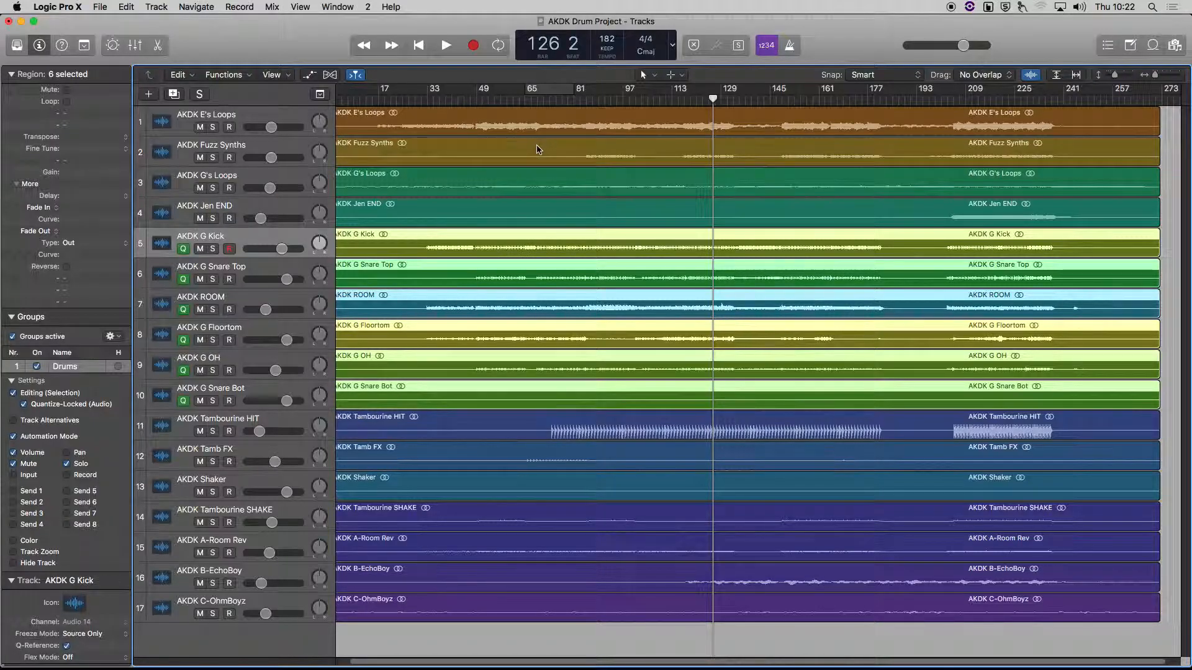
{"action": "left_click", "coordinate": [507, 101]}
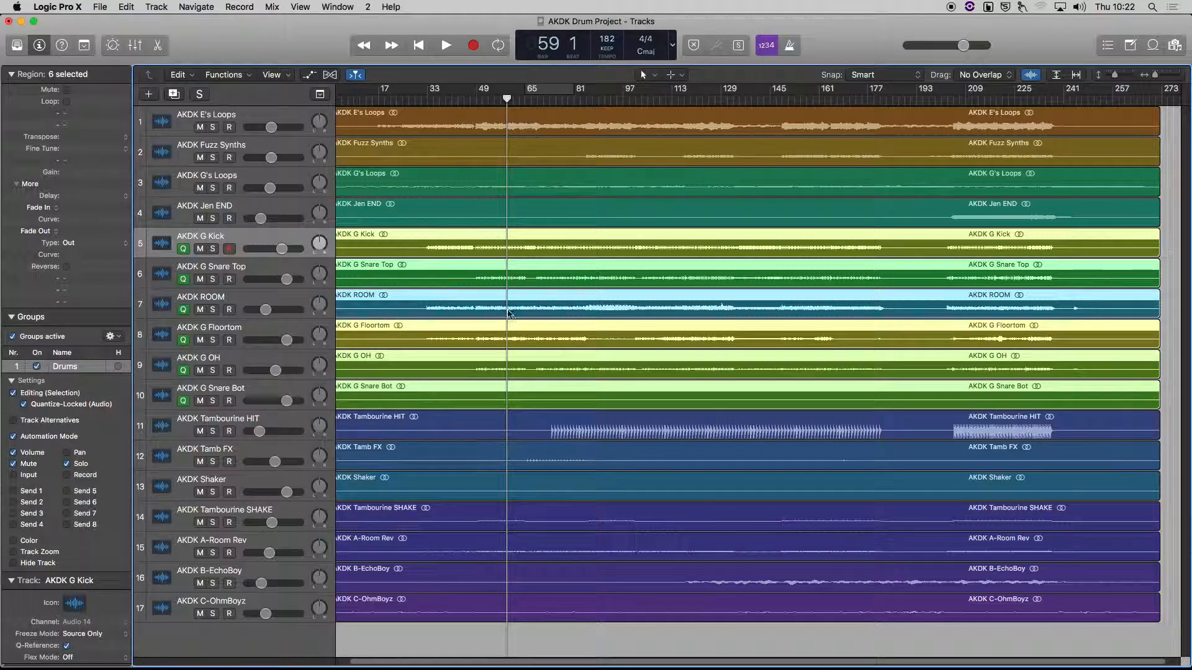
{"action": "left_click", "coordinate": [525, 221]}
{"action": "left_click", "coordinate": [518, 276]}
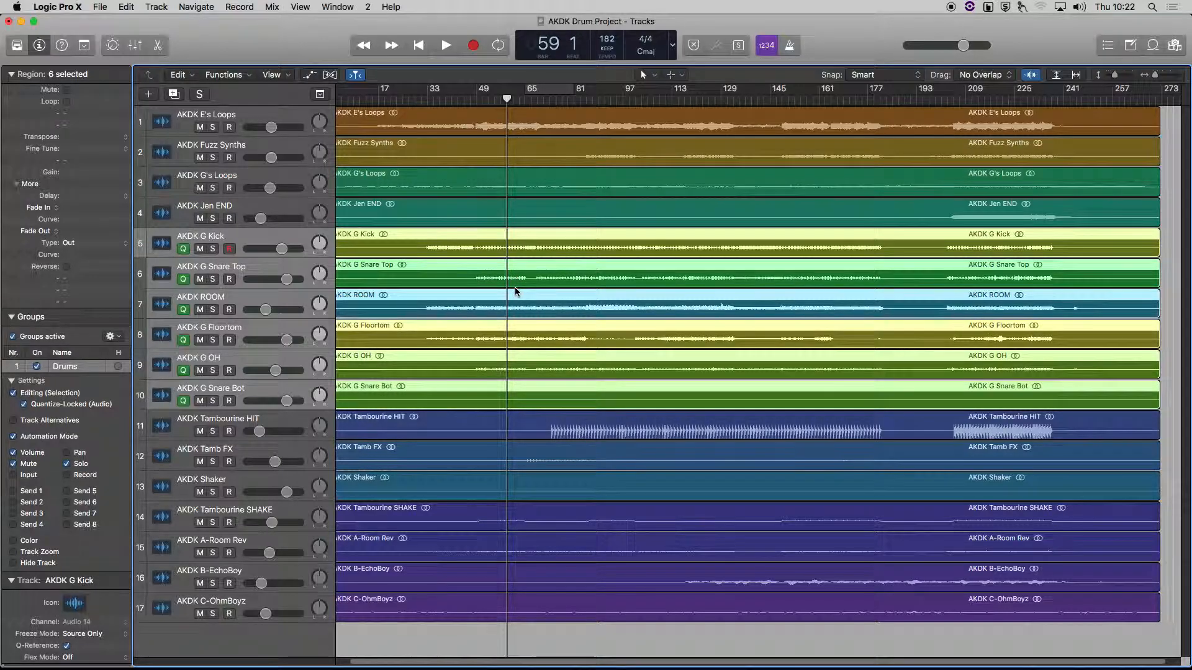
Magnify the drum waveforms around bar 59 and place the playhead on the snare hit at 58 4
{"action": "key", "text": "super+Down"}
{"action": "key", "text": "super+Down"}
{"action": "key", "text": "super+Down"}
{"action": "key", "text": "super+Down"}
{"action": "key", "text": "super+Down"}
{"action": "key", "text": "super+Down"}
{"action": "key", "text": "super+Down"}
{"action": "key", "text": "super+Down"}
{"action": "key", "text": "super+Down"}
{"action": "key", "text": "super+Down"}
{"action": "key", "text": "super+Right"}
{"action": "key", "text": "super+Right"}
{"action": "key", "text": "super+Right"}
{"action": "key", "text": "super+Right"}
{"action": "key", "text": "super+Right"}
{"action": "key", "text": "super+Right"}
{"action": "key", "text": "super+Right"}
{"action": "key", "text": "super+Right"}
{"action": "key", "text": "super+Right"}
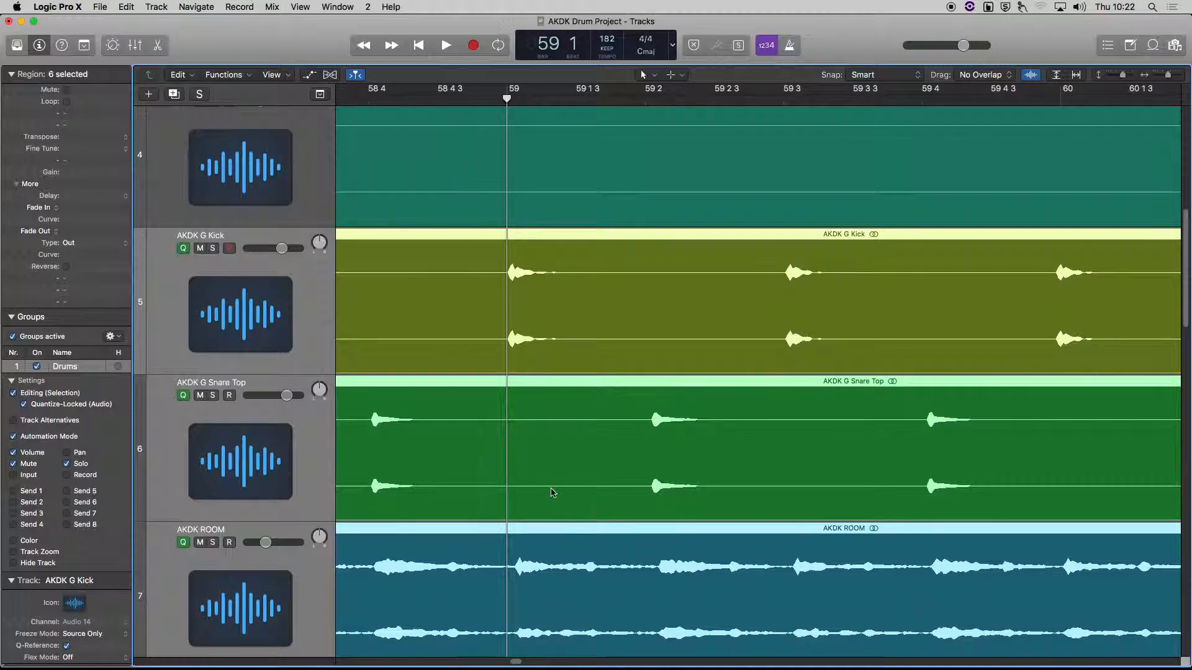
{"action": "scroll", "coordinate": [553, 493], "scroll_direction": "left", "scroll_amount": 5}
{"action": "left_click", "coordinate": [625, 101]}
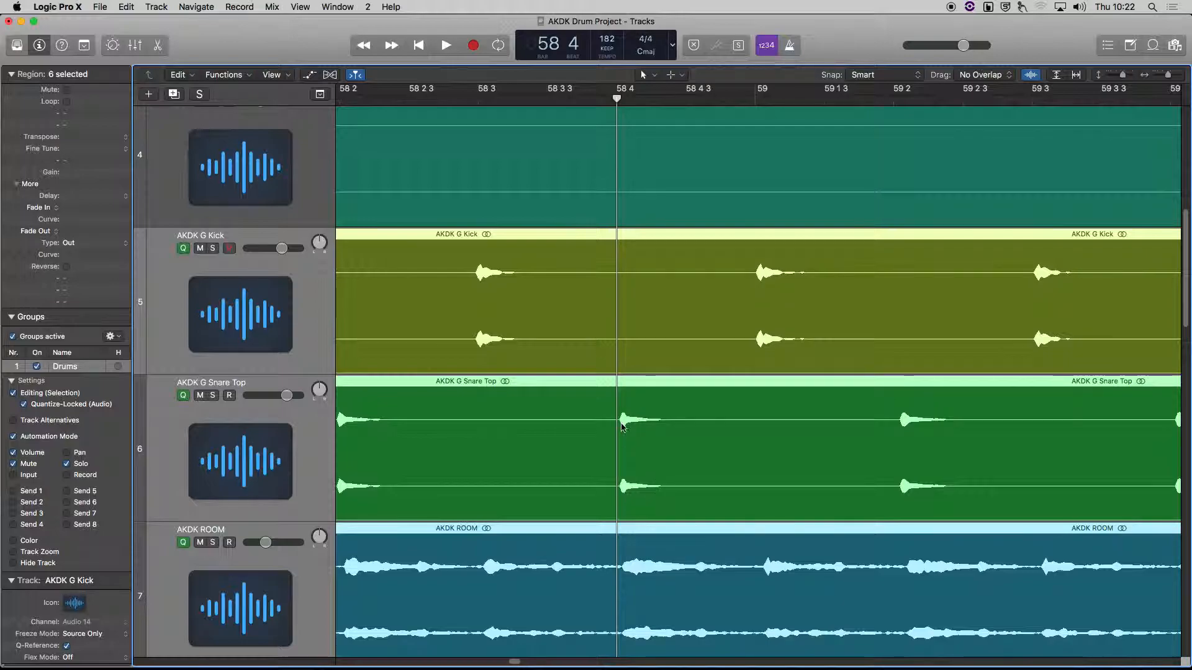
Examine the snare hit at 58 4 closely, marking its onset with the playhead on Snare Top and on ROOM
{"action": "key", "text": "super+Right"}
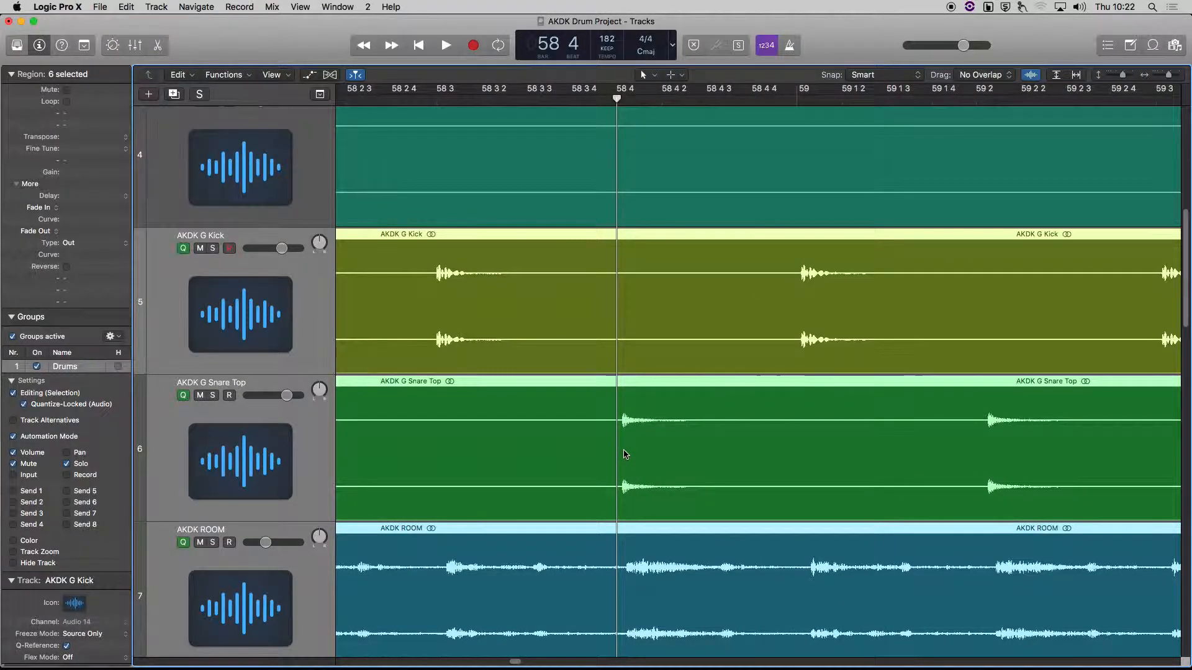
{"action": "key", "text": "super+Left"}
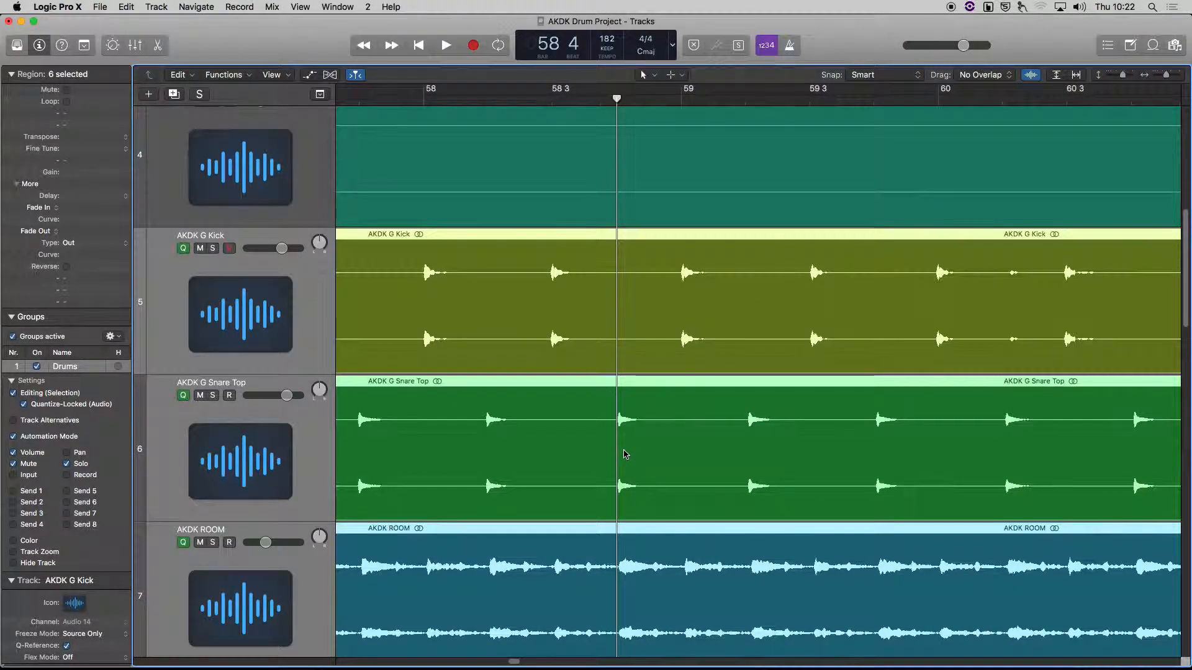
{"action": "key", "text": "super+Right"}
{"action": "key", "text": "super+Right"}
{"action": "key", "text": "super+Right"}
{"action": "key", "text": "super+Right"}
{"action": "key", "text": "super+Right"}
{"action": "key", "text": "super+Right"}
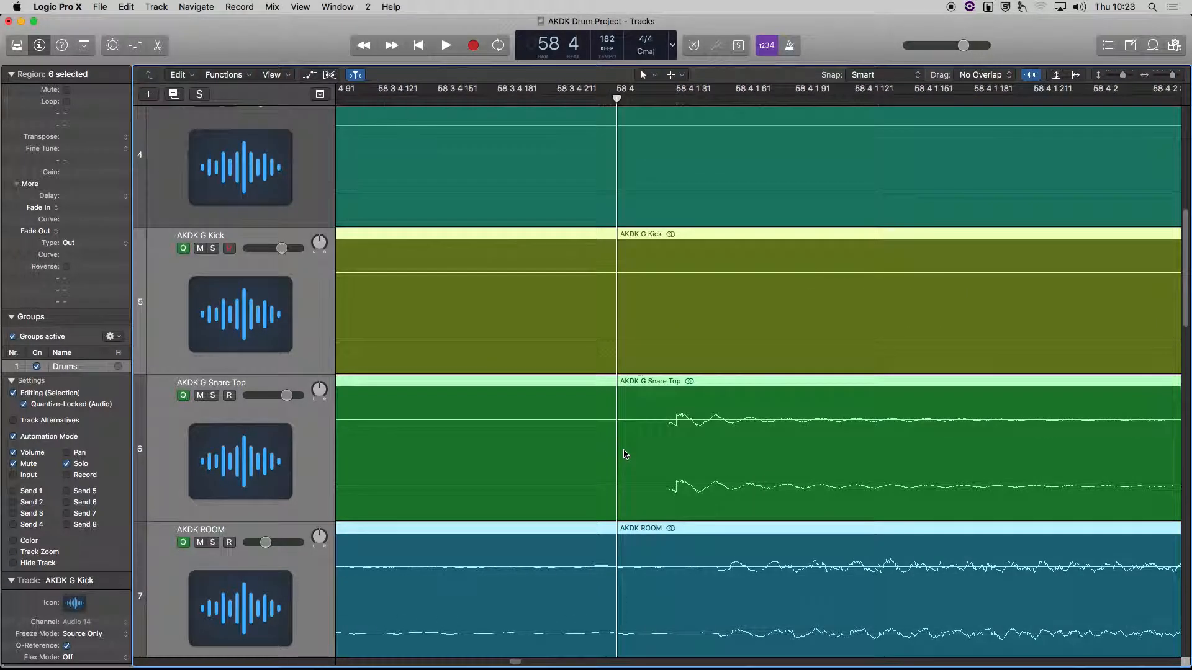
{"action": "left_click", "coordinate": [663, 95]}
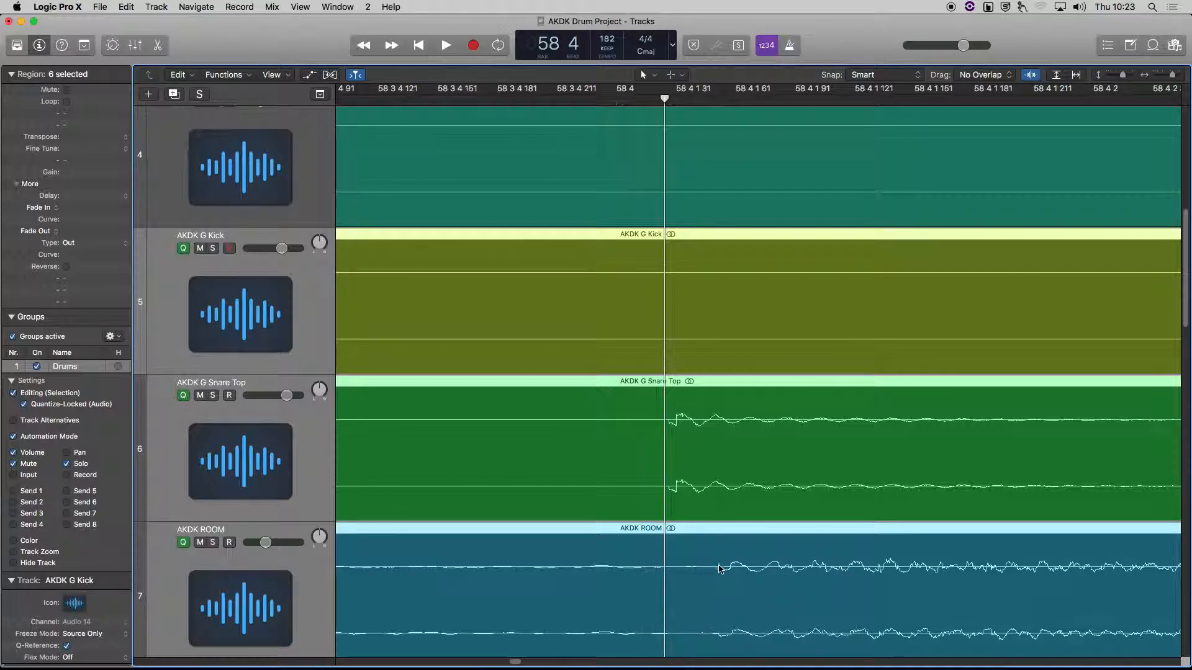
{"action": "left_click", "coordinate": [719, 99]}
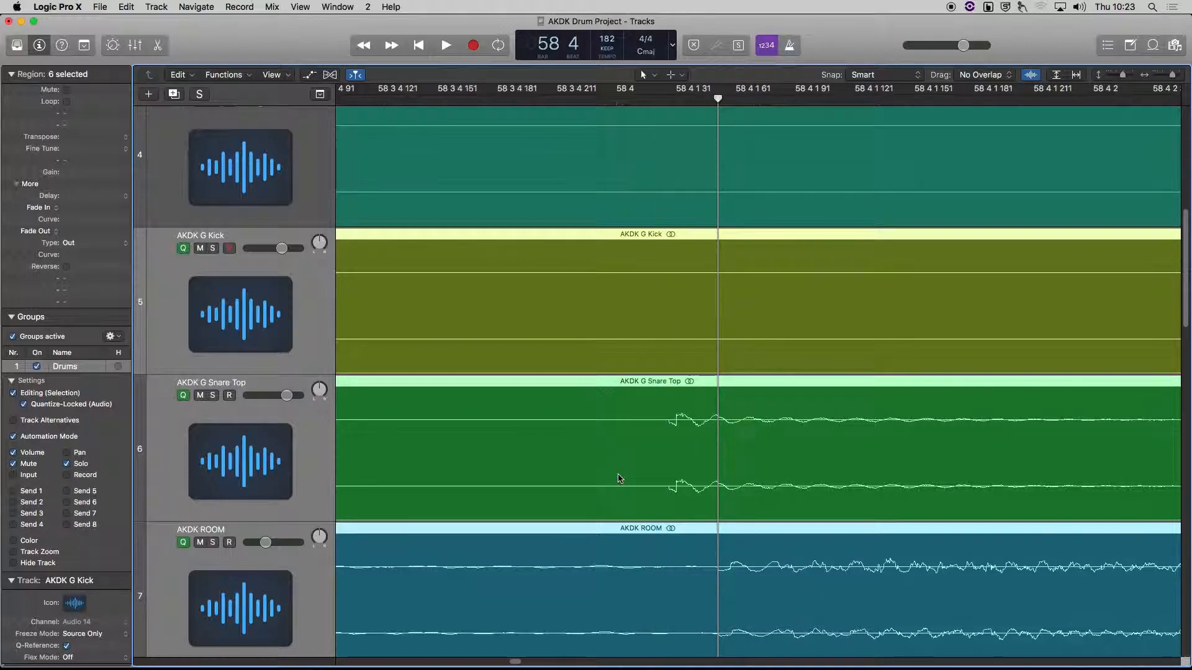
Turn off Q-Reference for the ROOM, Floortom, OH and Snare Bot tracks
{"action": "left_click", "coordinate": [183, 543]}
{"action": "left_click", "coordinate": [213, 450]}
{"action": "left_click", "coordinate": [182, 395]}
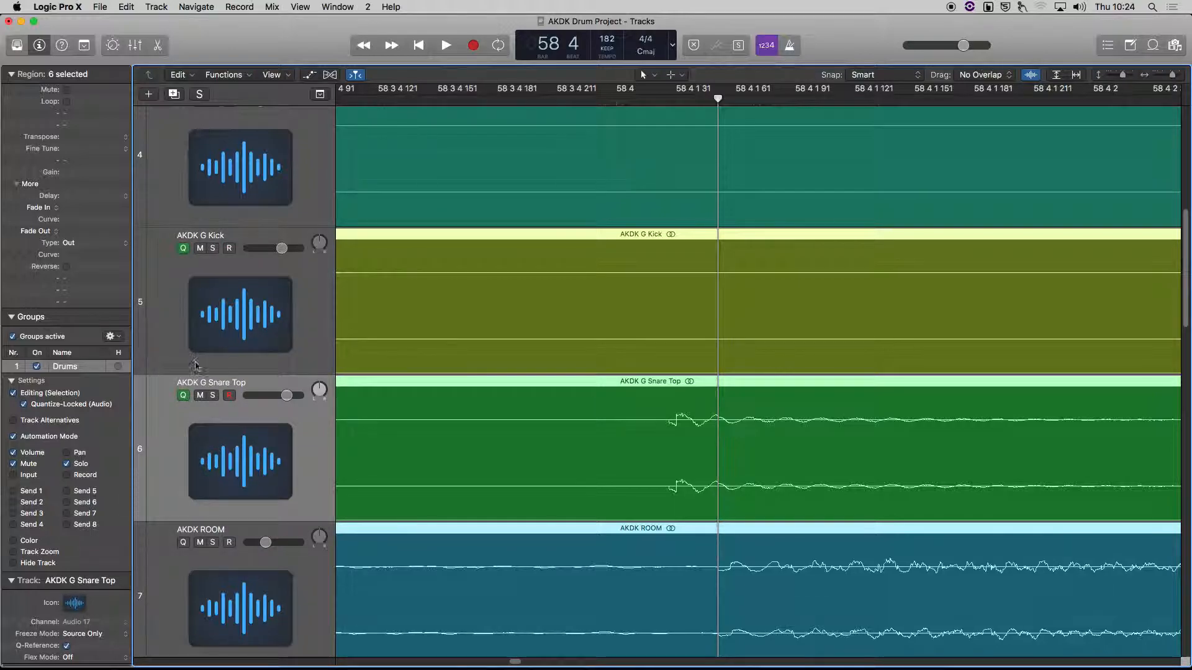
{"action": "left_click", "coordinate": [219, 263]}
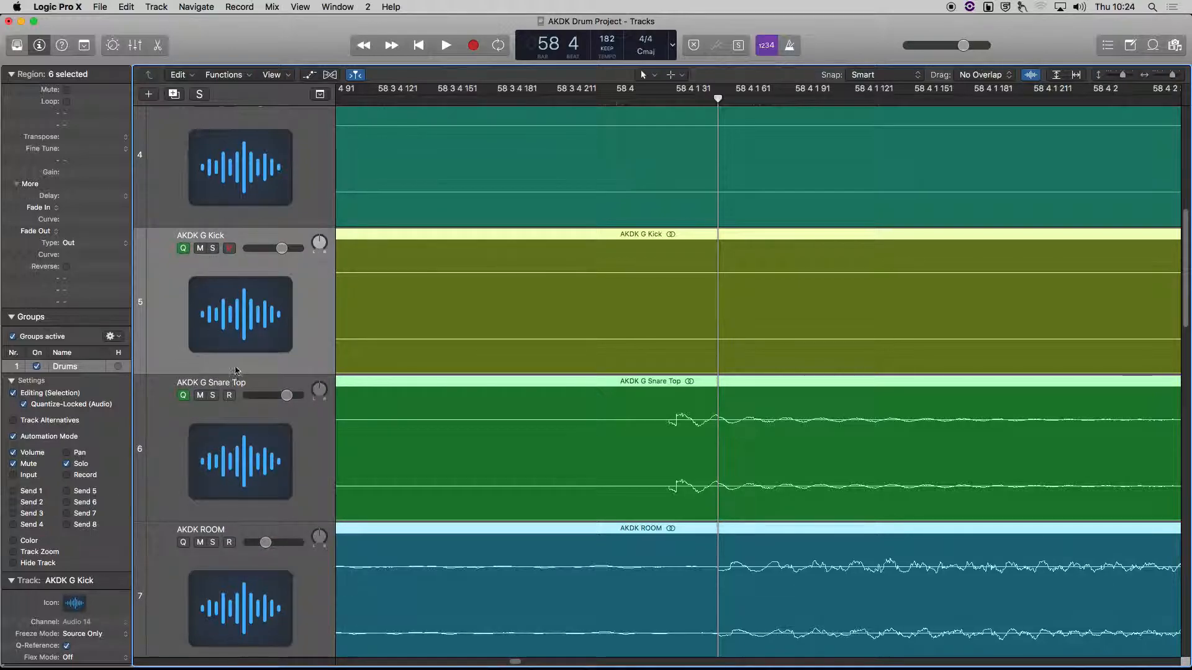
{"action": "scroll", "coordinate": [253, 447], "scroll_direction": "down", "scroll_amount": 3}
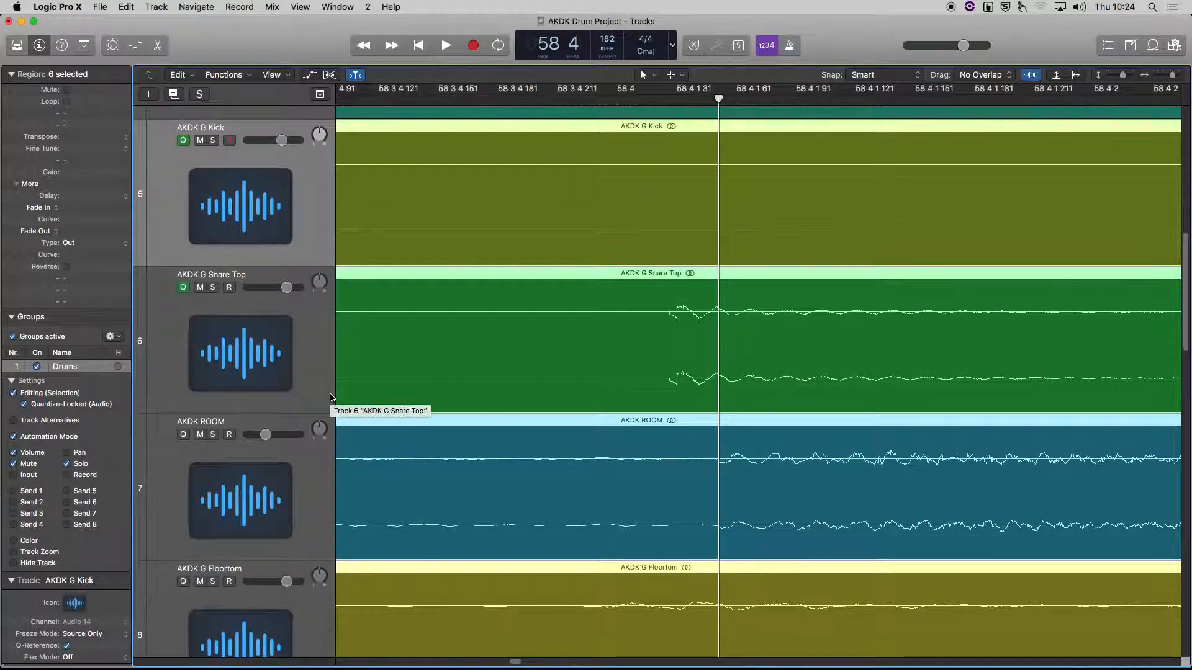
{"action": "scroll", "coordinate": [321, 440], "scroll_direction": "down", "scroll_amount": 10}
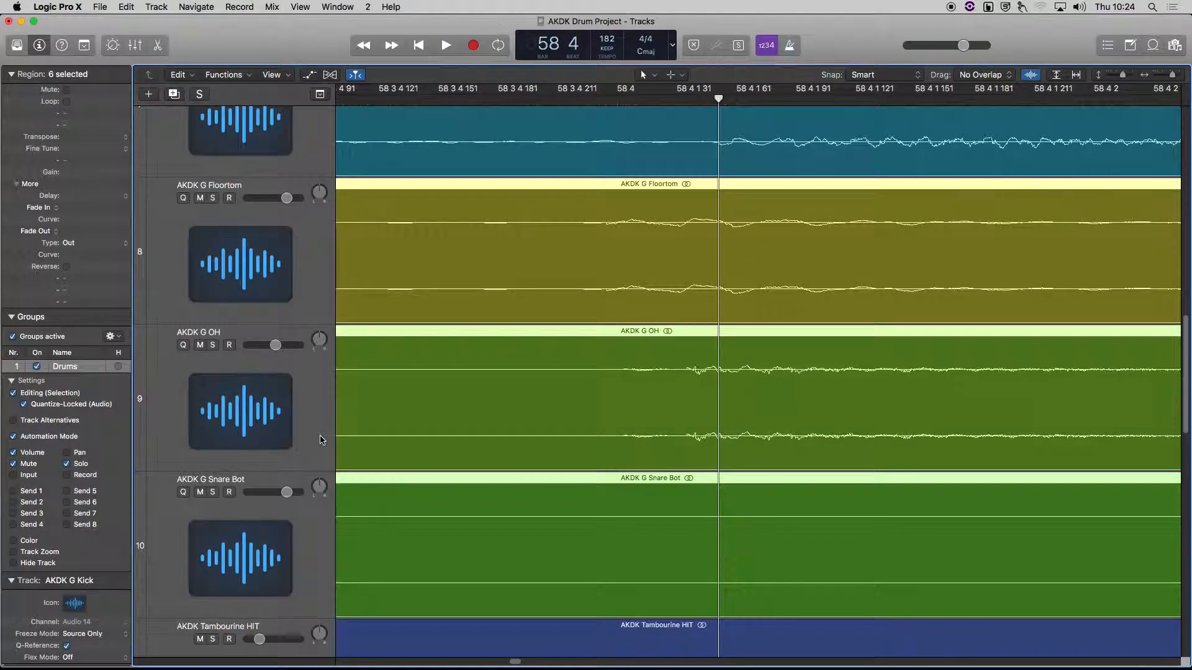
{"action": "scroll", "coordinate": [314, 398], "scroll_direction": "up", "scroll_amount": 1}
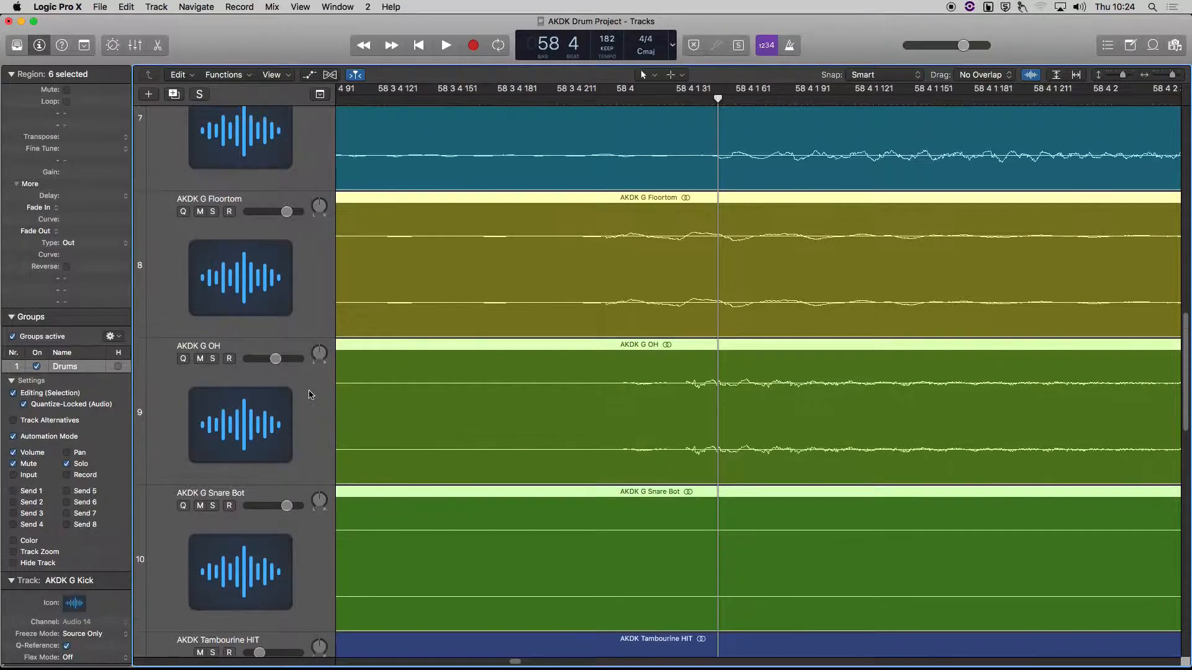
Look over the full arrangement of drum tracks, checking AKDK G Snare Top and finishing with the AKDK G Kick track selected
{"action": "left_click", "coordinate": [313, 398], "text": "ctrl+alt"}
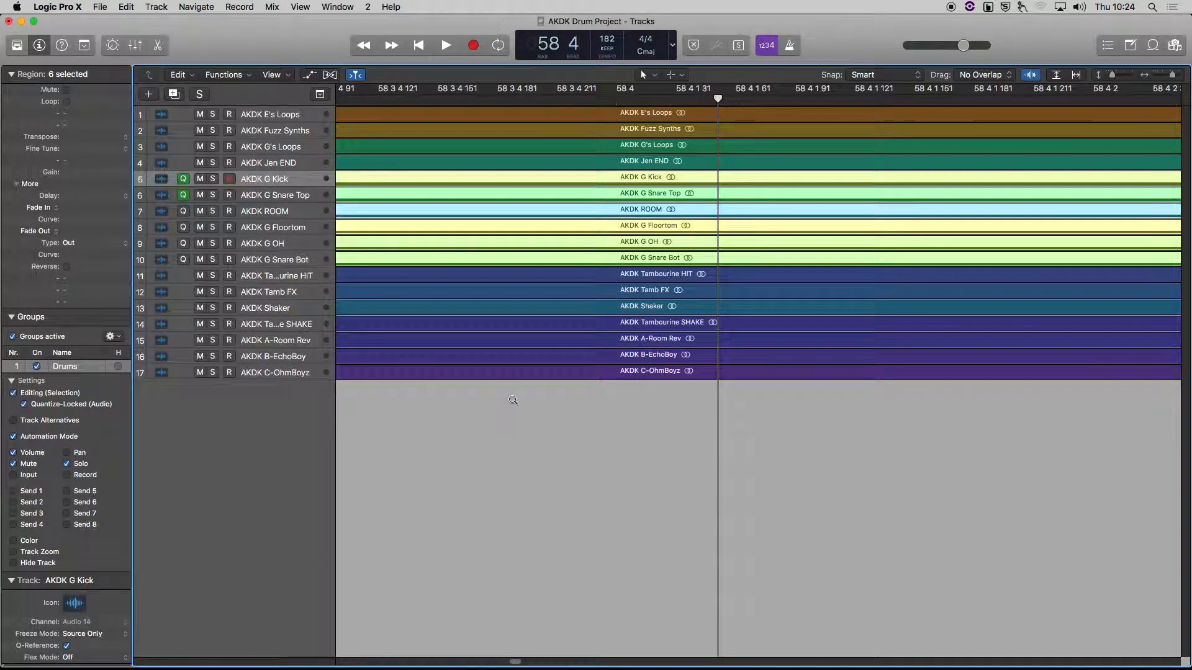
{"action": "left_click", "coordinate": [513, 401], "text": "ctrl+alt"}
{"action": "scroll", "coordinate": [512, 403], "scroll_direction": "up", "scroll_amount": 10}
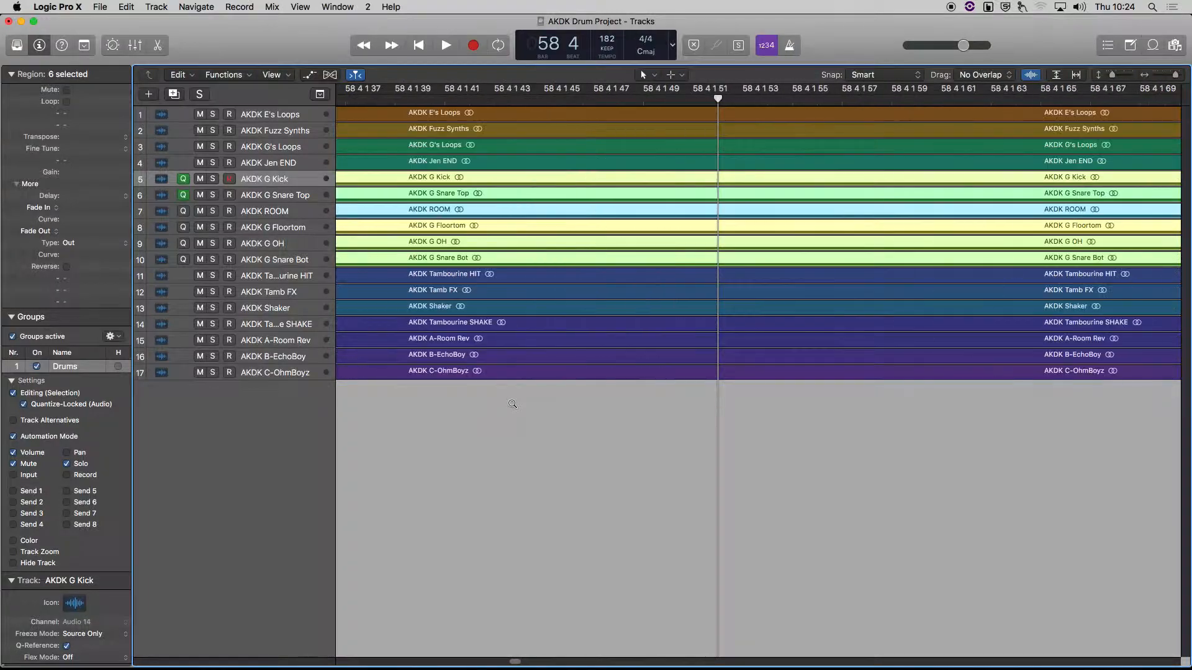
{"action": "scroll", "coordinate": [509, 405], "scroll_direction": "down", "scroll_amount": 15}
{"action": "scroll", "coordinate": [509, 405], "scroll_direction": "down", "scroll_amount": 3}
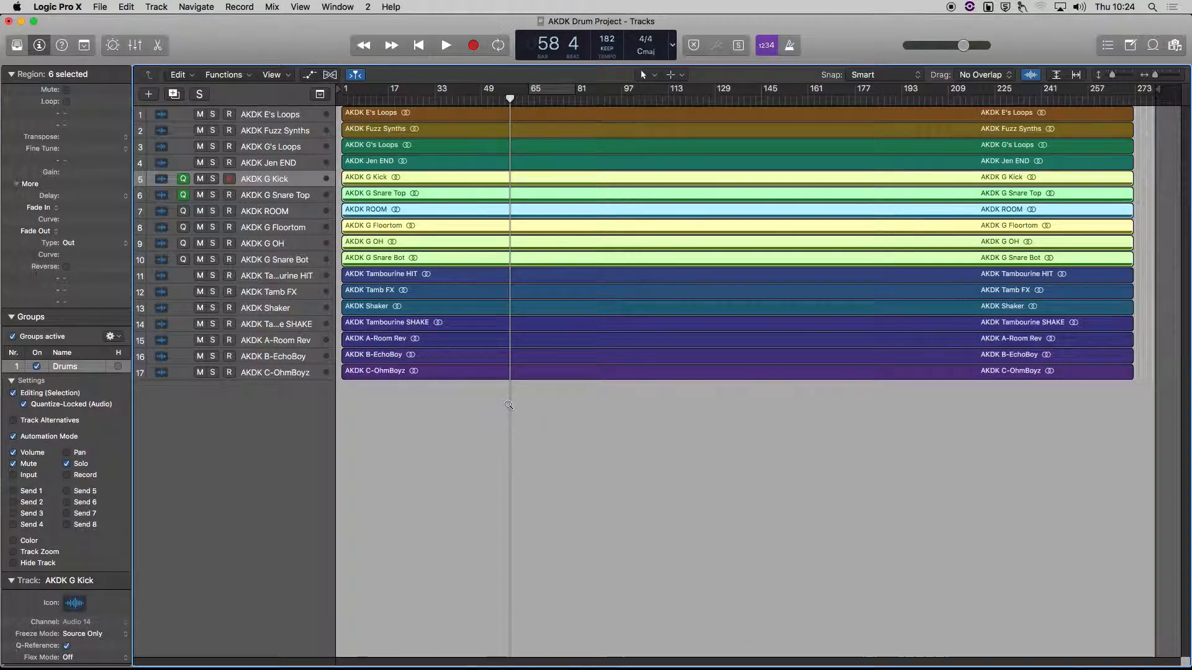
{"action": "scroll", "coordinate": [509, 408], "scroll_direction": "down", "scroll_amount": 5}
{"action": "scroll", "coordinate": [509, 408], "scroll_direction": "up", "scroll_amount": 8}
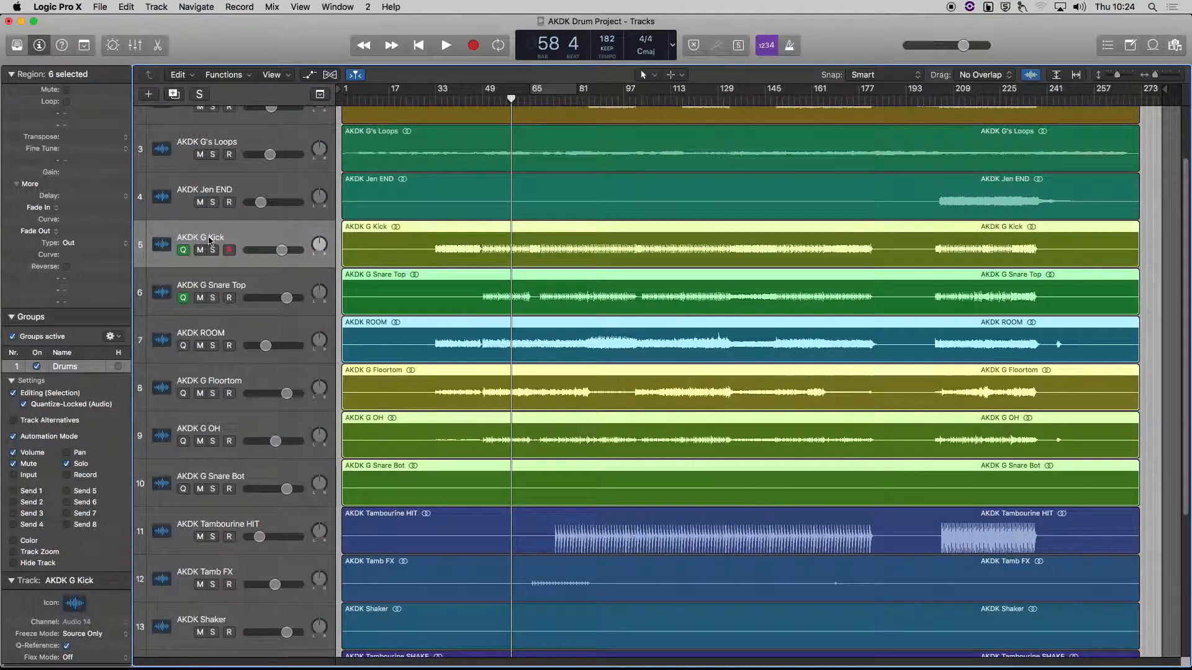
{"action": "left_click", "coordinate": [235, 292]}
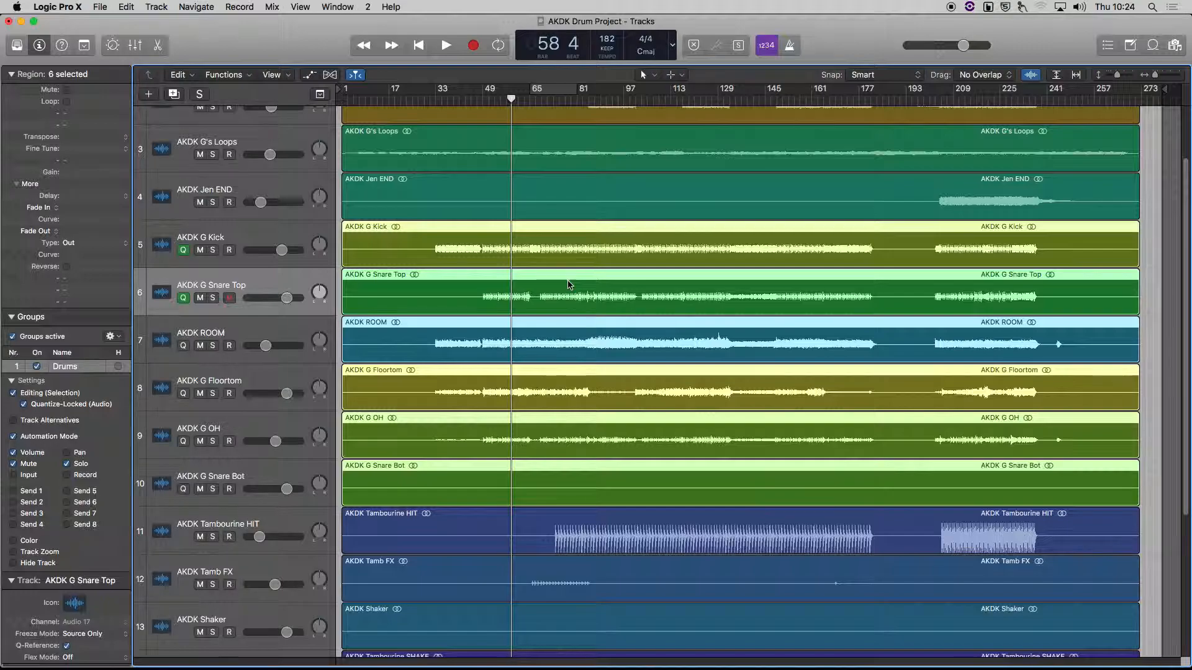
{"action": "left_click", "coordinate": [285, 233]}
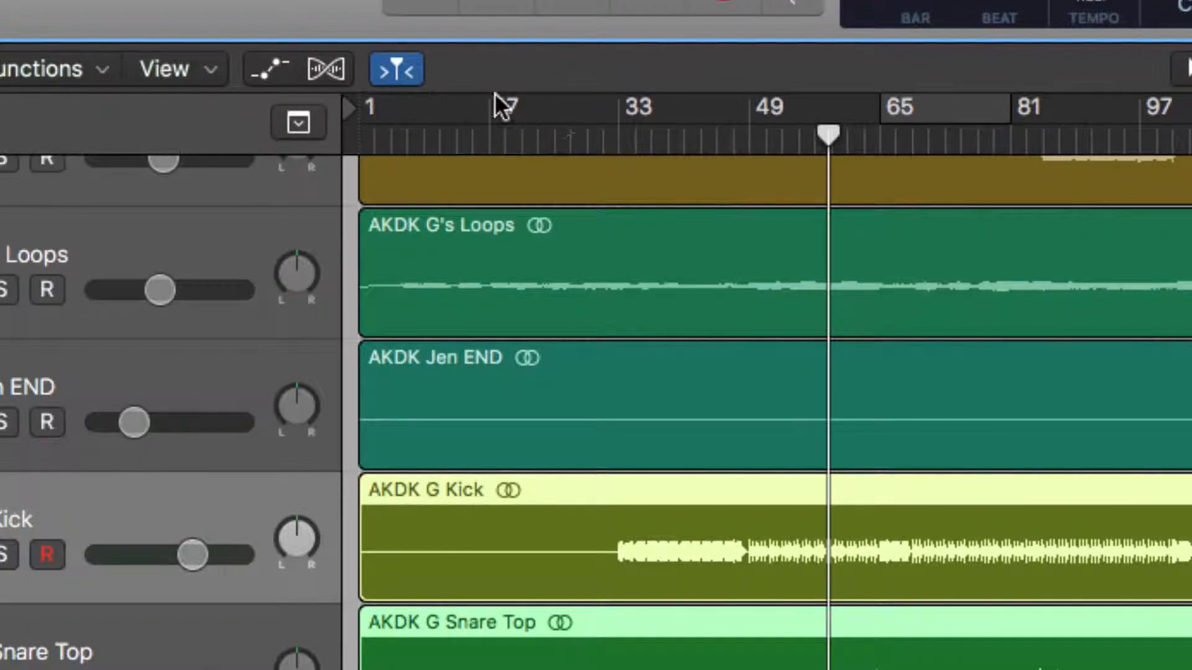
Show the Flex controls and turn on Flex Time - Slicing for the grouped drum tracks through AKDK G Kick
{"action": "left_click", "coordinate": [334, 72]}
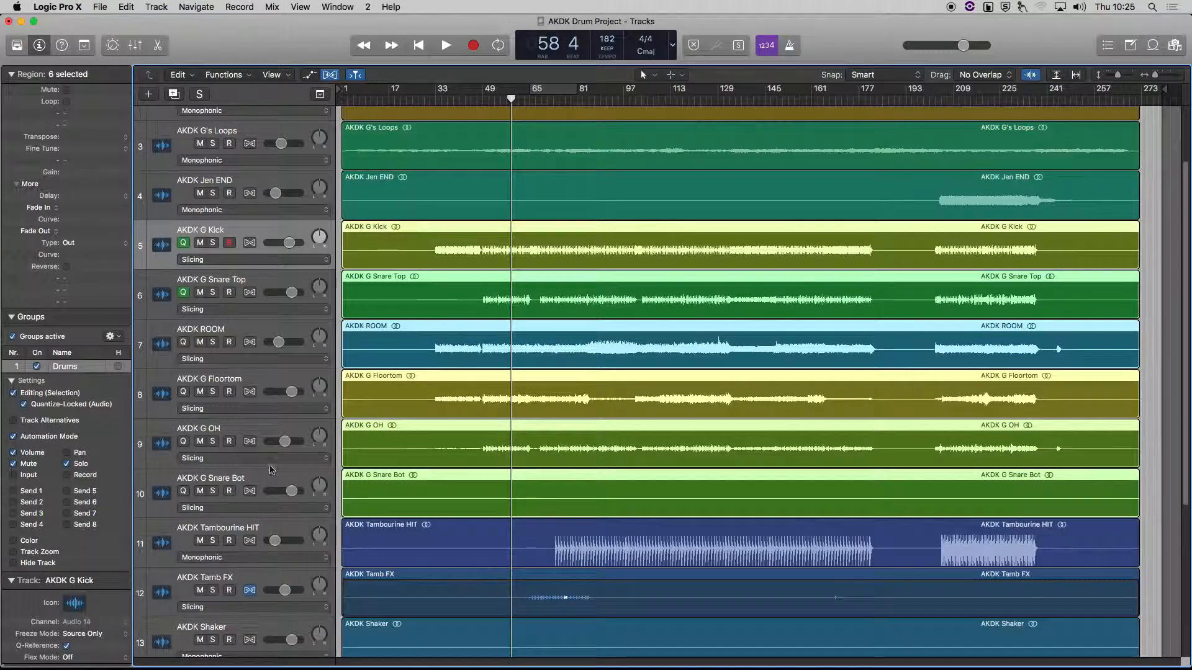
{"action": "left_click", "coordinate": [257, 264]}
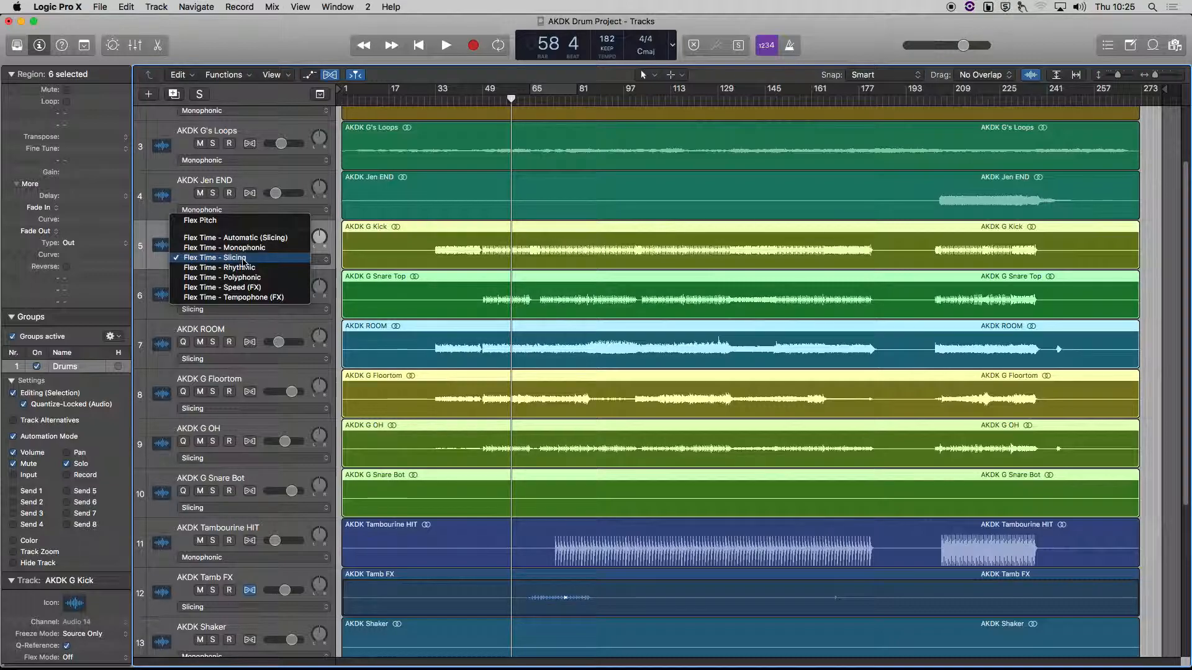
{"action": "left_click", "coordinate": [244, 259]}
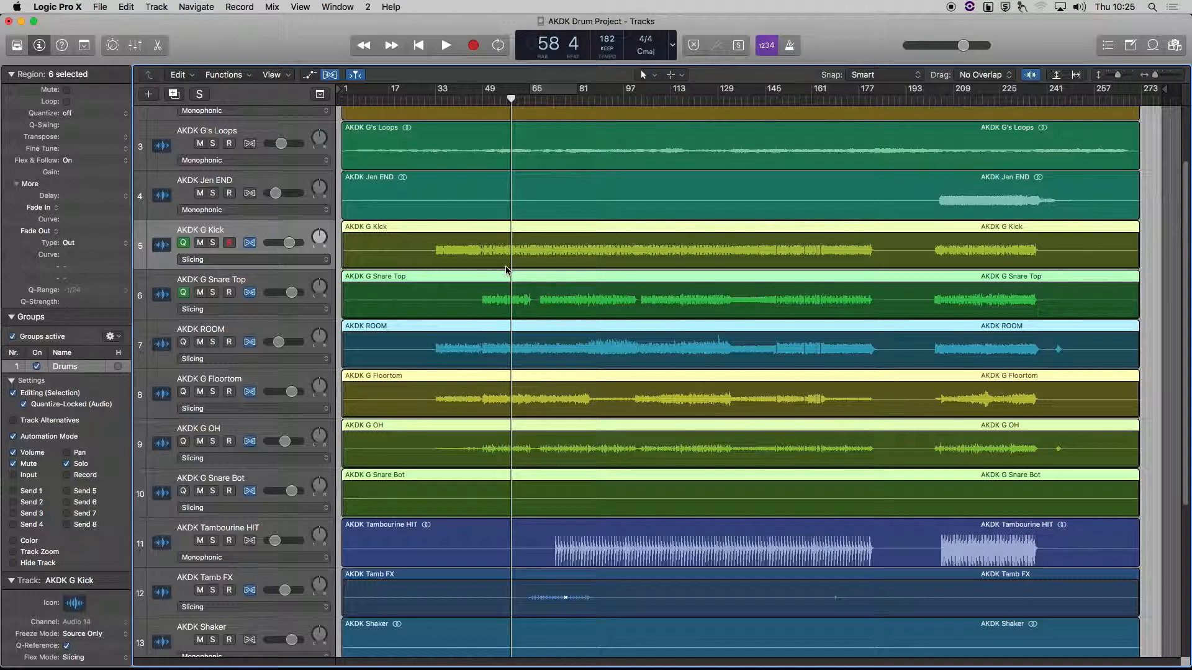
Turn on the cycle range from bar 65 to 81 and audition its opening bars with all tracks
{"action": "left_click", "coordinate": [542, 92]}
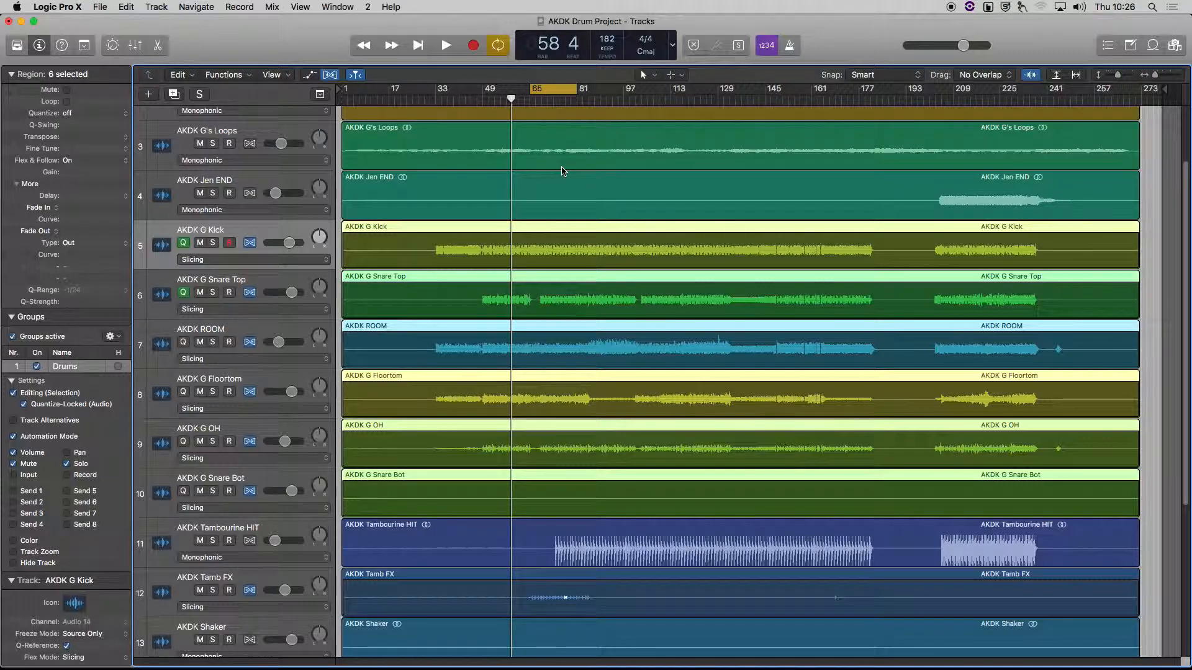
{"action": "key", "text": "space"}
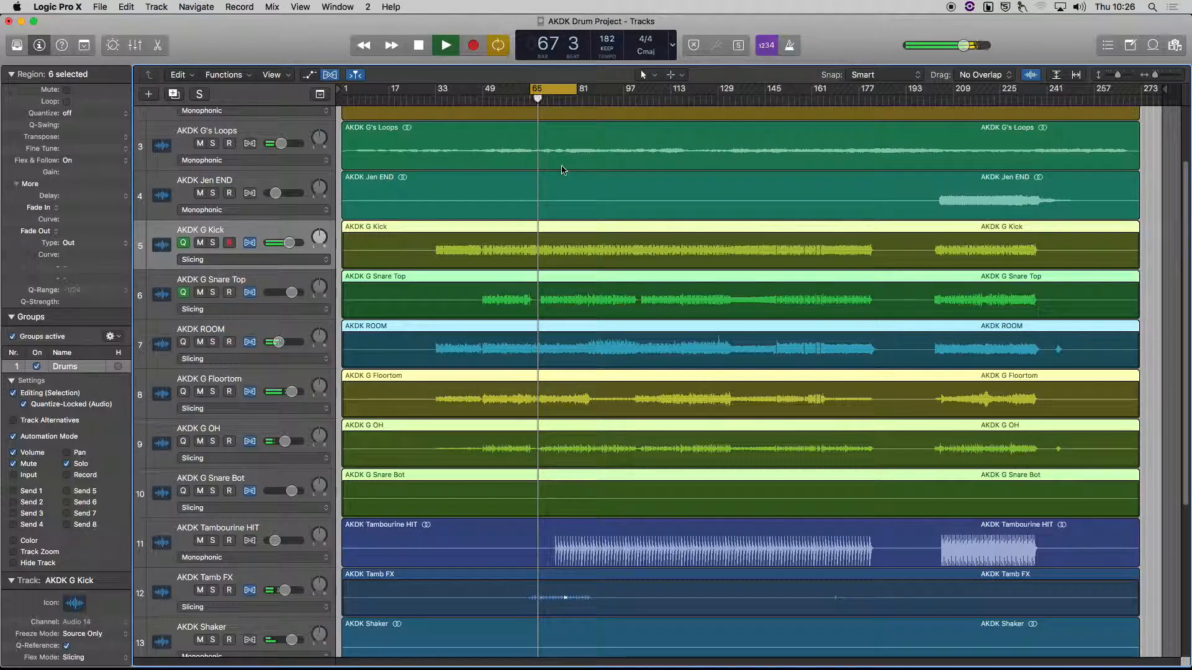
{"action": "key", "text": "space"}
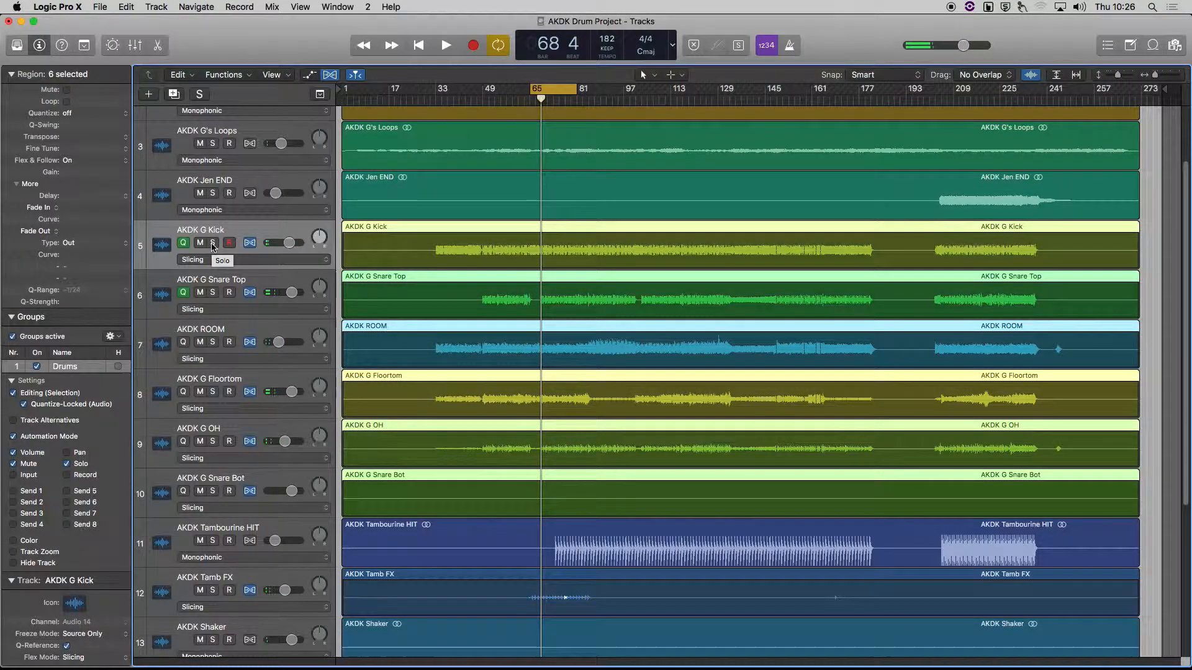
Solo the grouped drum tracks and audition the cycled section with the metronome on
{"action": "left_click", "coordinate": [212, 243]}
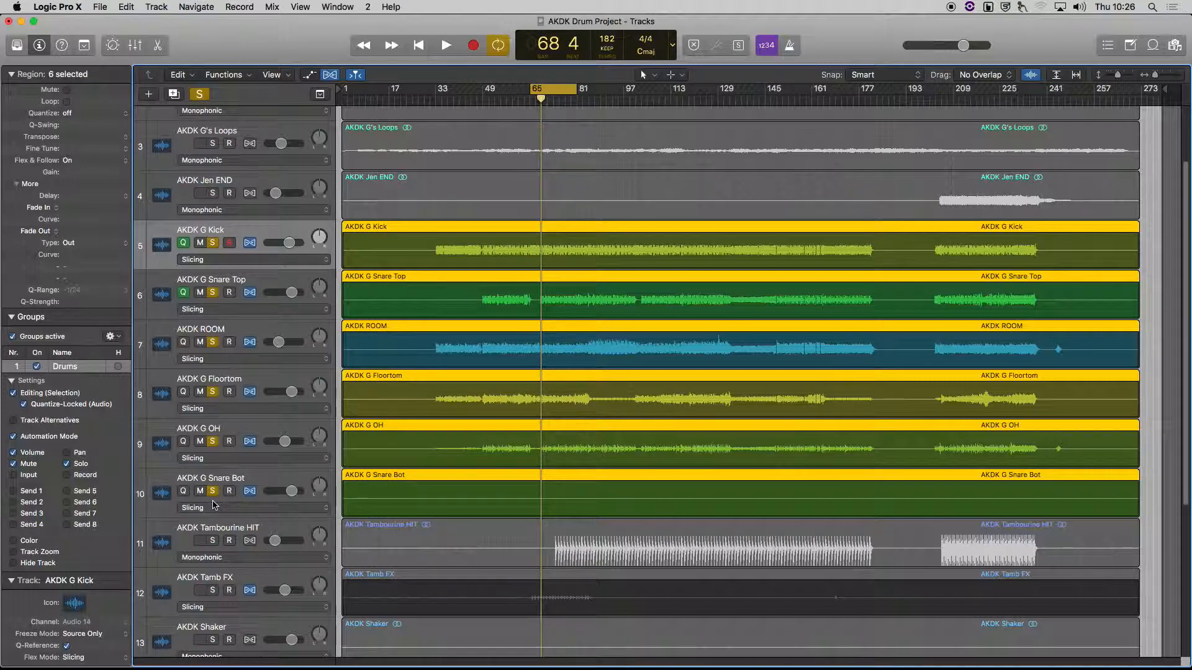
{"action": "left_click", "coordinate": [793, 42]}
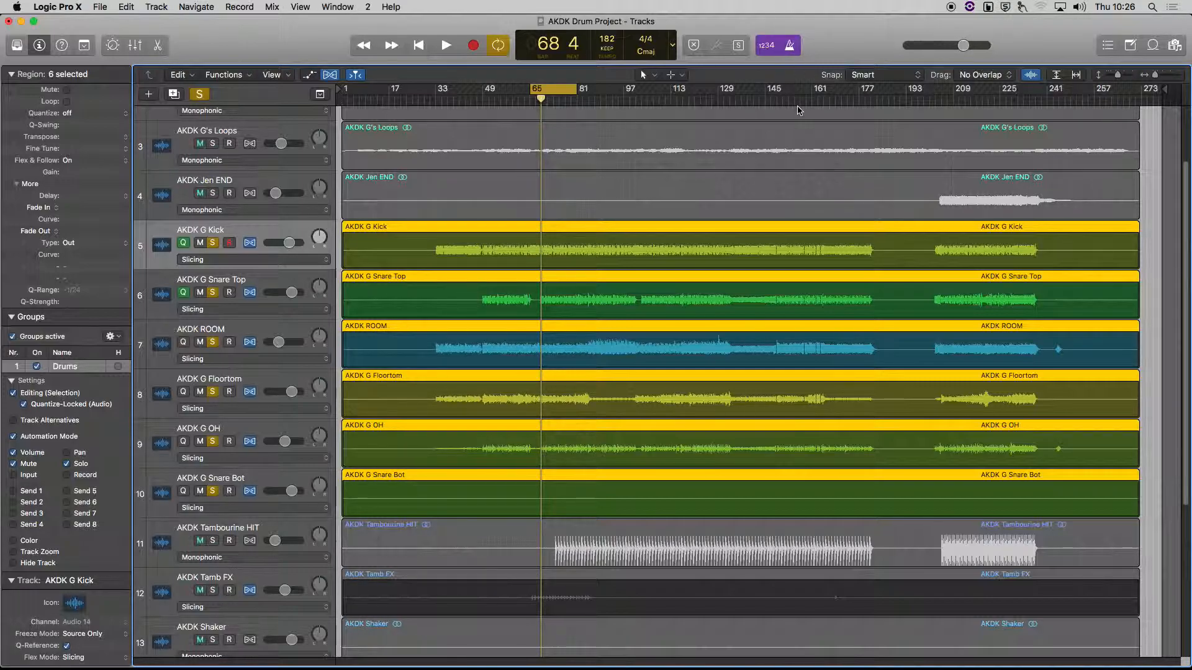
{"action": "key", "text": "space"}
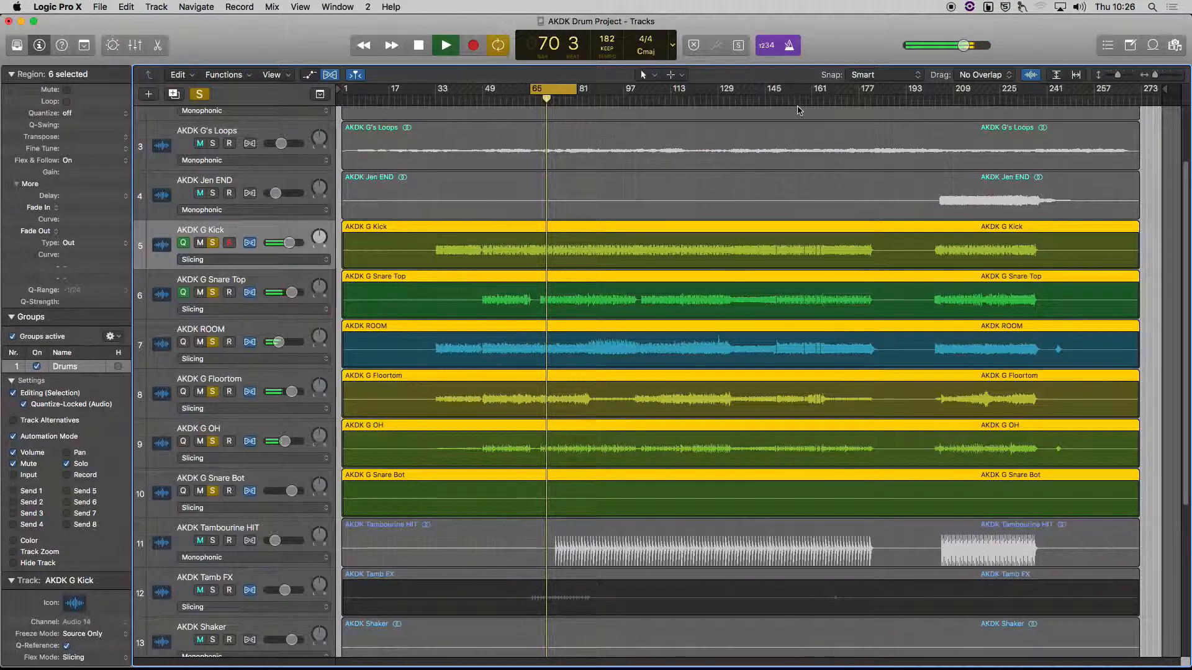
{"action": "key", "text": "space"}
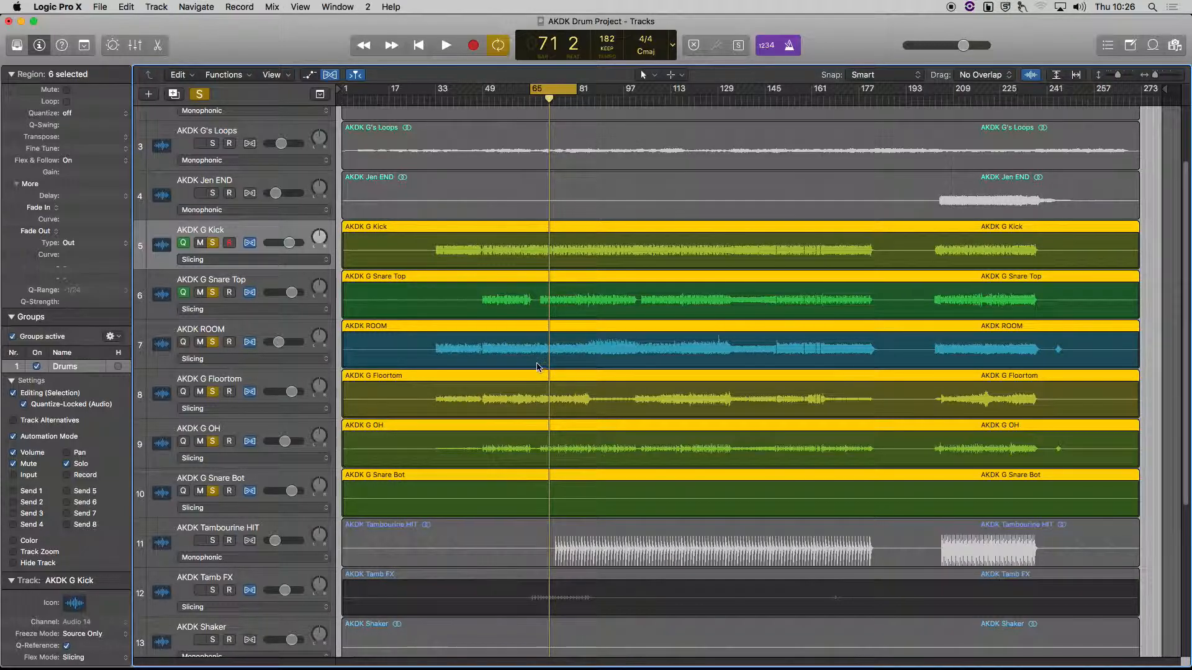
Examine the transients on the Kick and Snare Top tracks at close range across bars 66 to 76
{"action": "key", "text": "super+Right"}
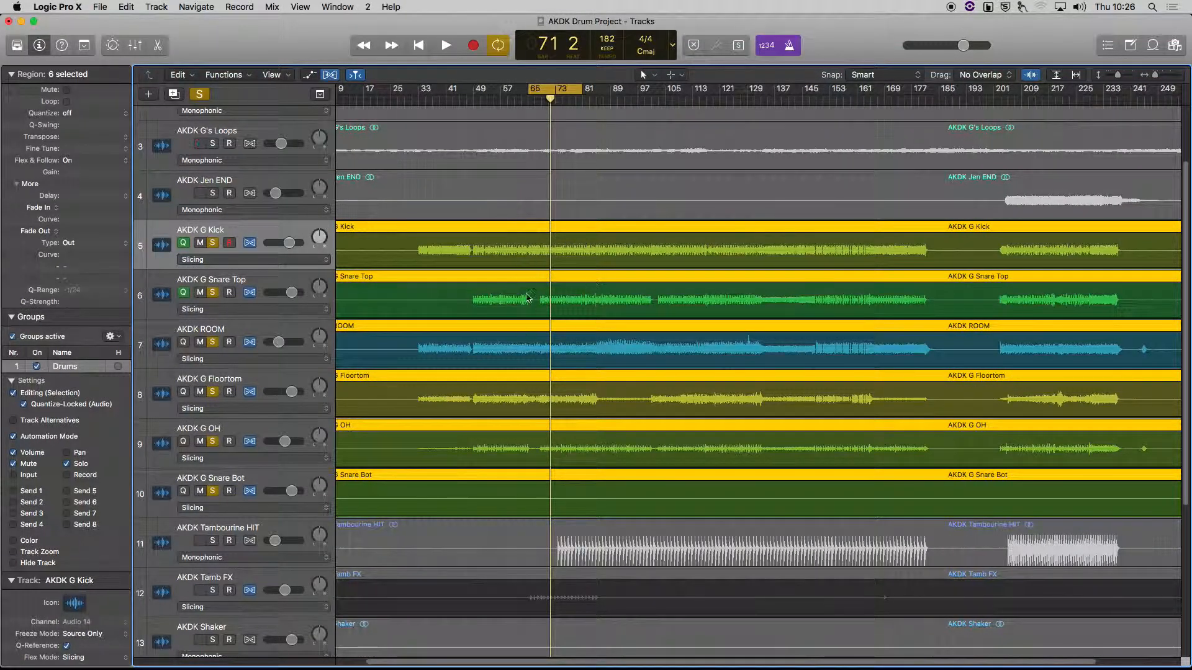
{"action": "key", "text": "super+Right"}
{"action": "key", "text": "super+Right"}
{"action": "key", "text": "super+Right"}
{"action": "key", "text": "super+Right"}
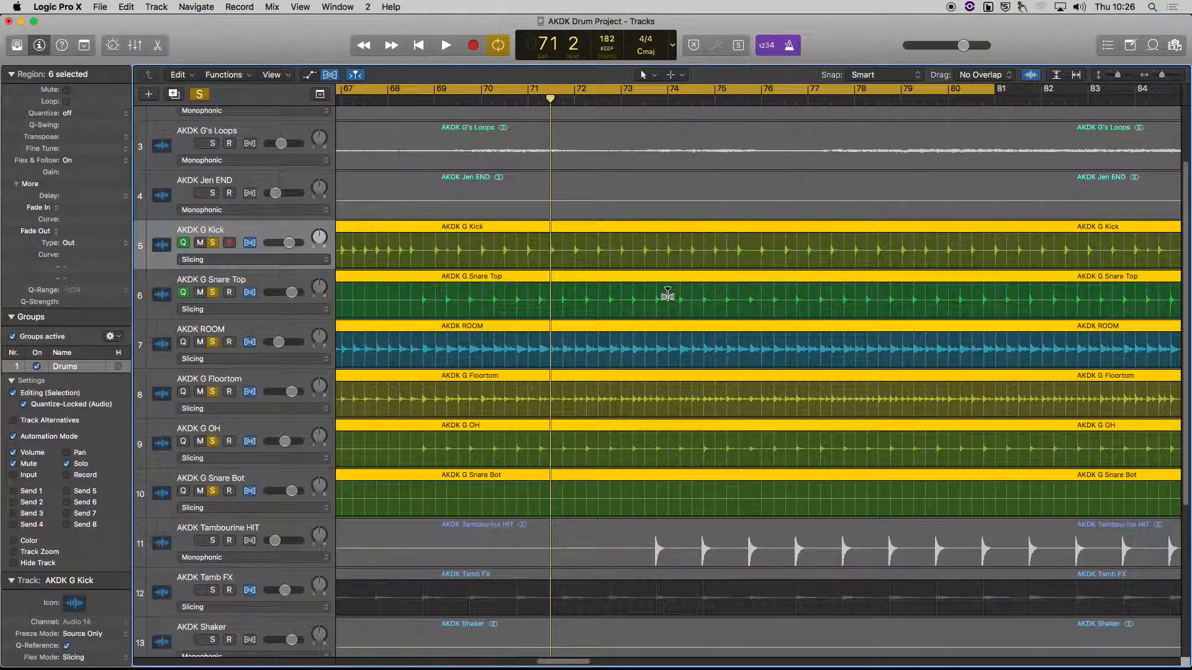
{"action": "scroll", "coordinate": [667, 295], "scroll_direction": "left", "scroll_amount": 3}
{"action": "scroll", "coordinate": [667, 295], "scroll_direction": "left", "scroll_amount": 4}
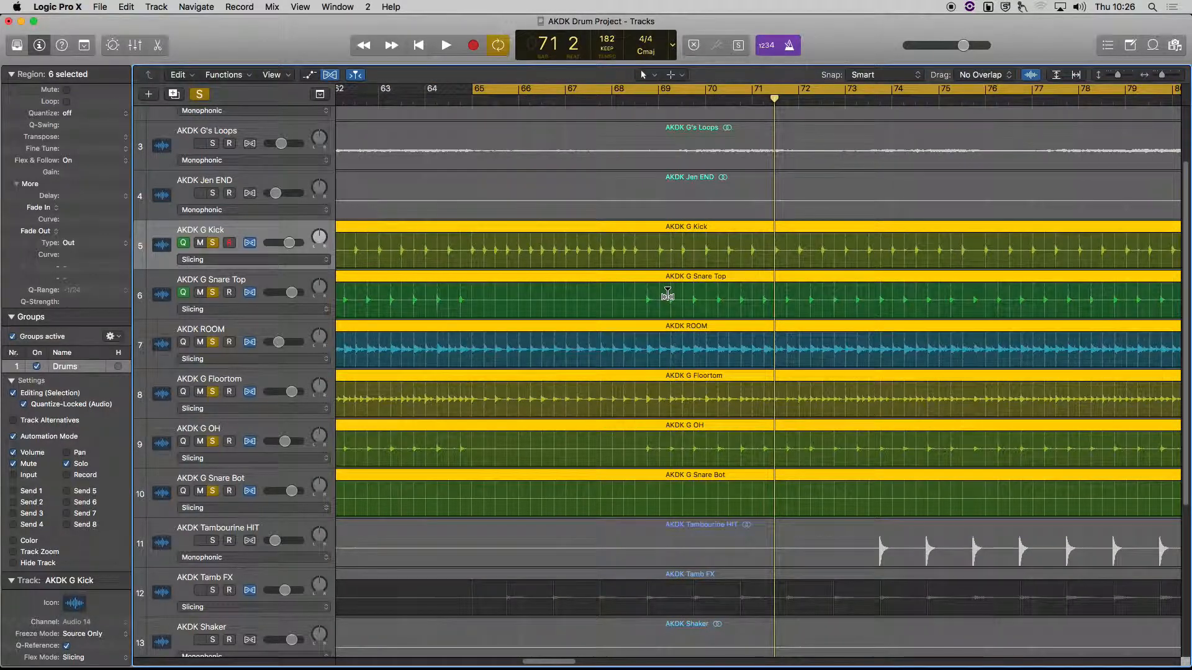
{"action": "key", "text": "super+Right"}
{"action": "key", "text": "super+Right"}
{"action": "key", "text": "super+Down"}
{"action": "key", "text": "super+Down"}
{"action": "key", "text": "super+Down"}
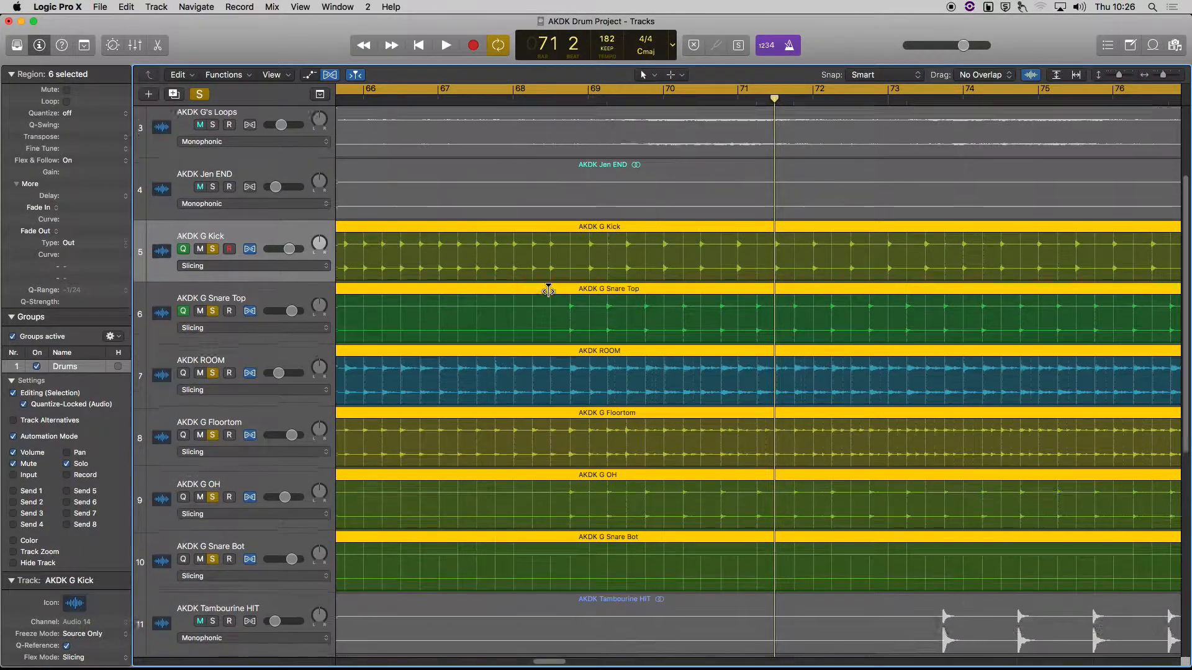
{"action": "key", "text": "super+Down"}
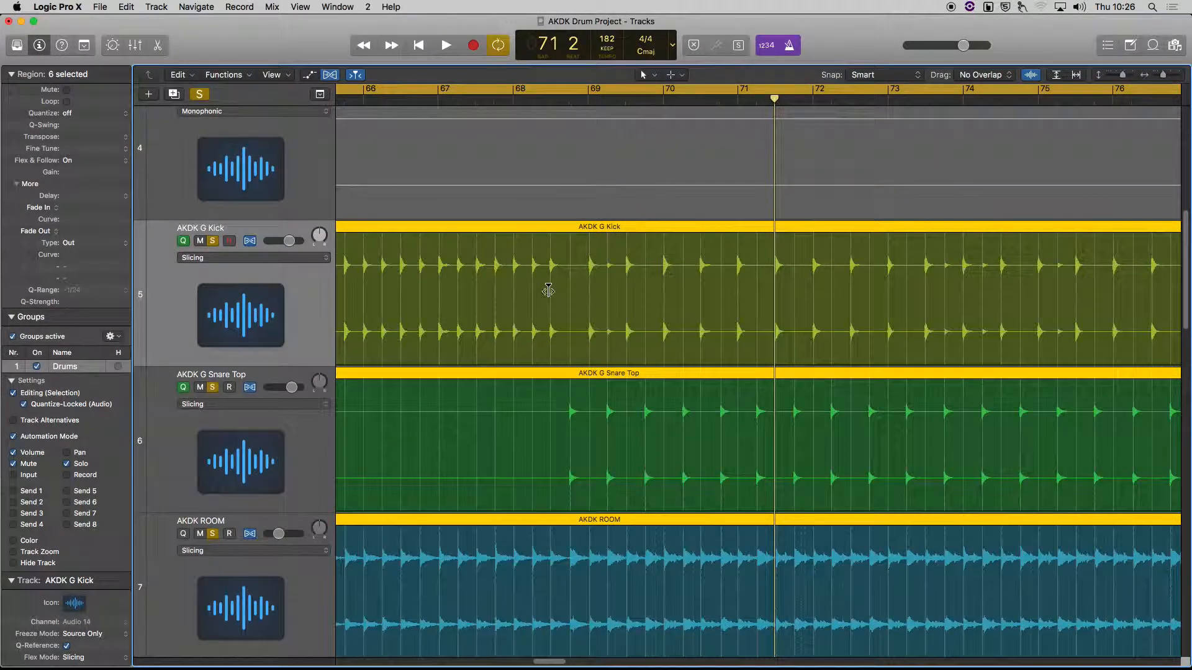
Compare the Kick and Snare Top transients around bar 71 with the corresponding hits on ROOM
{"action": "key", "text": "super+Right"}
{"action": "key", "text": "super+Right"}
{"action": "key", "text": "super+Right"}
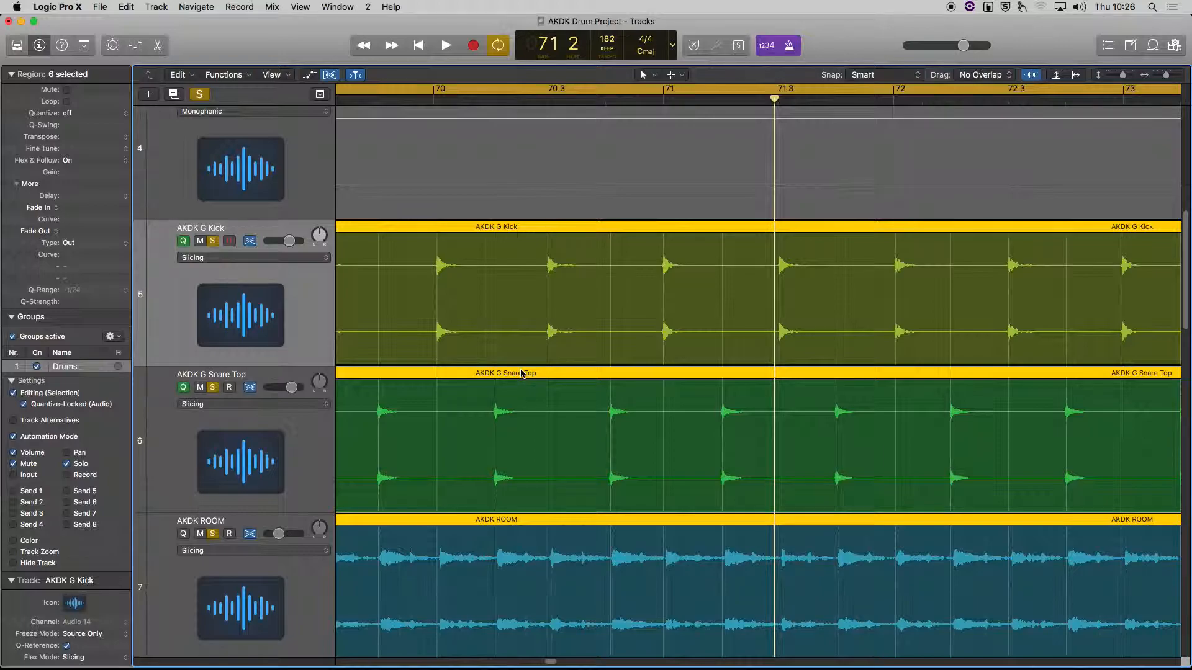
{"action": "key", "text": "super+Right"}
{"action": "key", "text": "super+Right"}
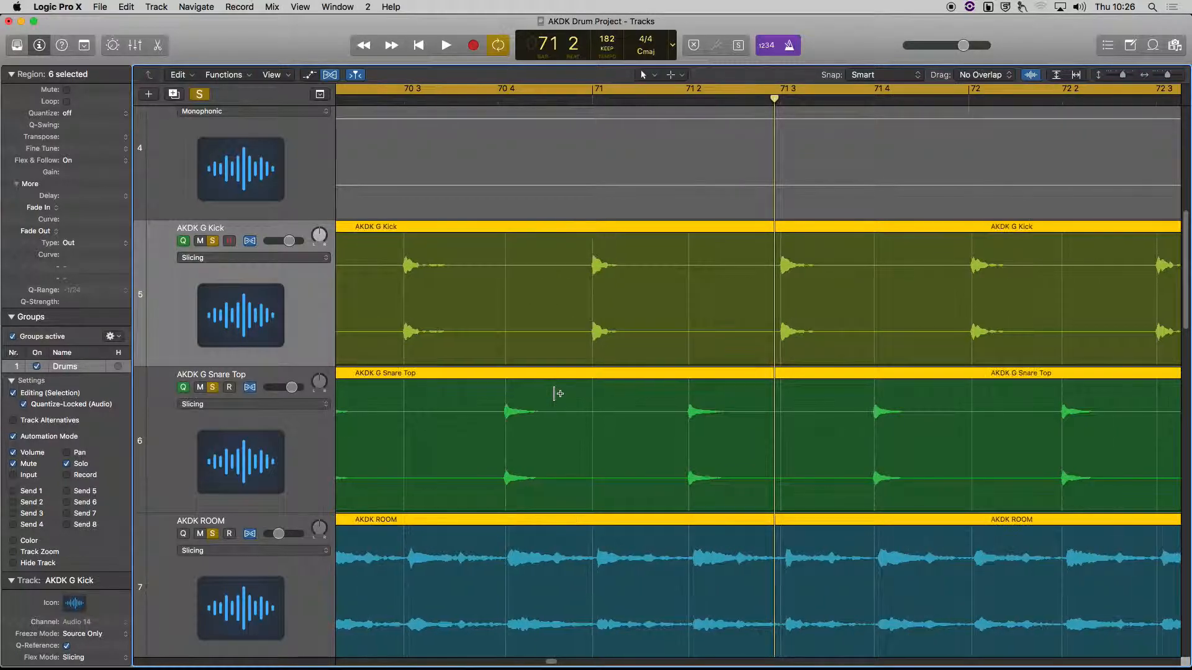
{"action": "key", "text": "super+Right"}
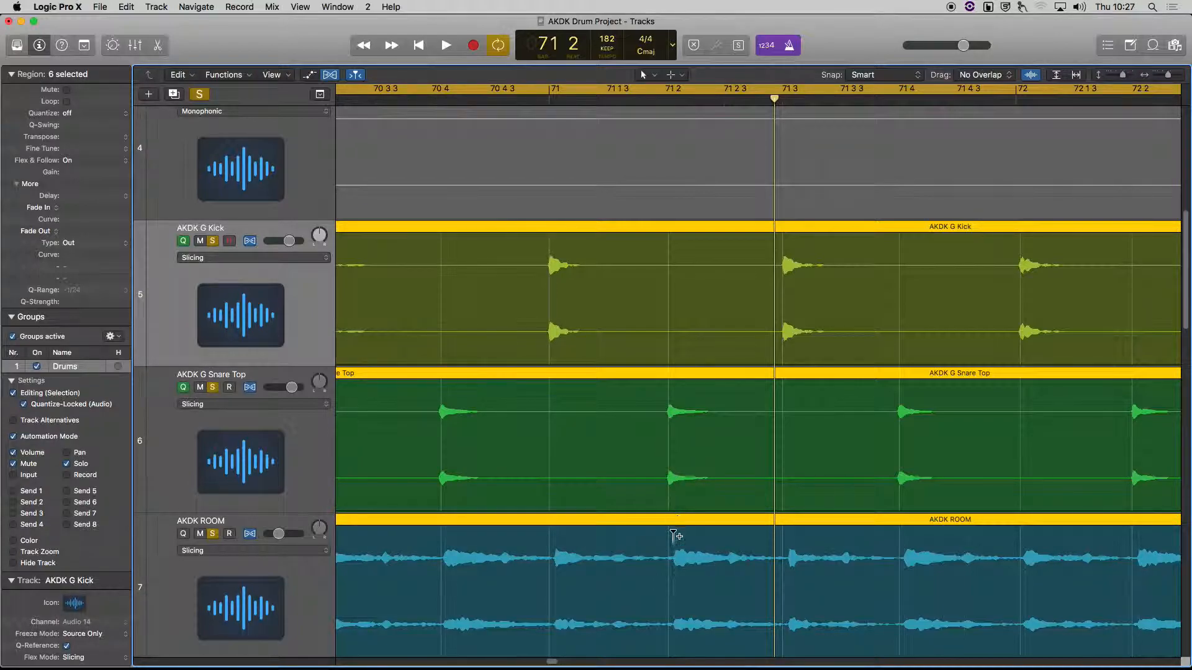
{"action": "key", "text": "super+Right"}
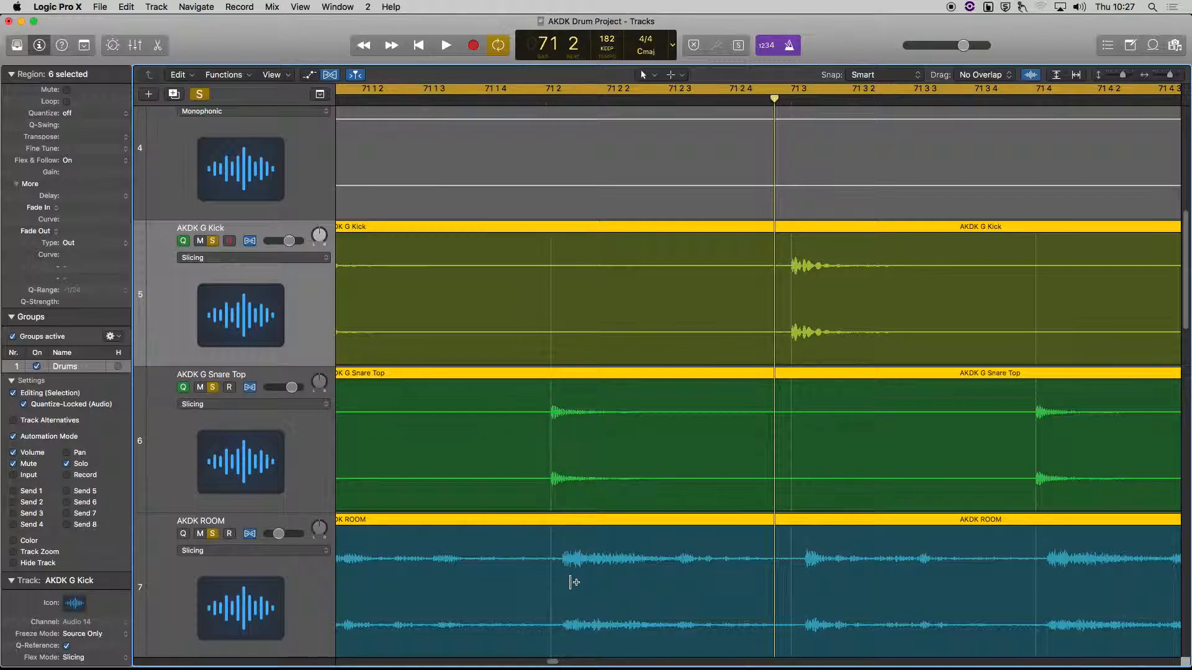
Follow the drum transients on Kick, Snare Top, ROOM and Floortom back from bar 71 towards the cycle start
{"action": "scroll", "coordinate": [570, 577], "scroll_direction": "left", "scroll_amount": 10}
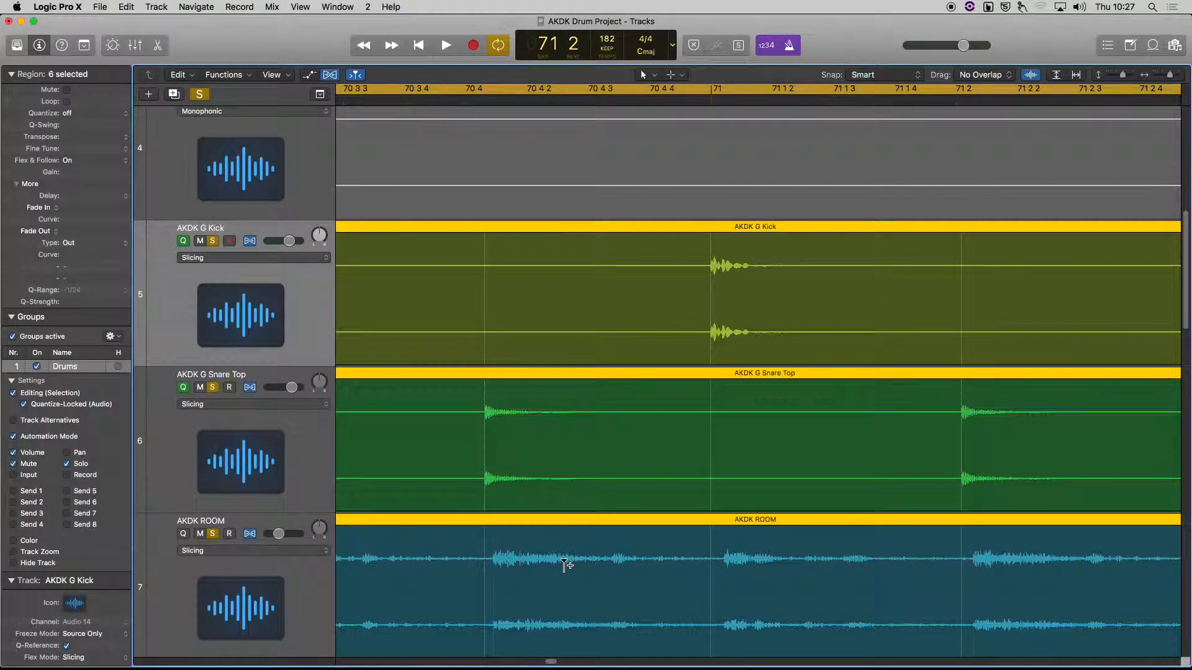
{"action": "scroll", "coordinate": [566, 563], "scroll_direction": "down", "scroll_amount": 3}
{"action": "scroll", "coordinate": [566, 564], "scroll_direction": "left", "scroll_amount": 7}
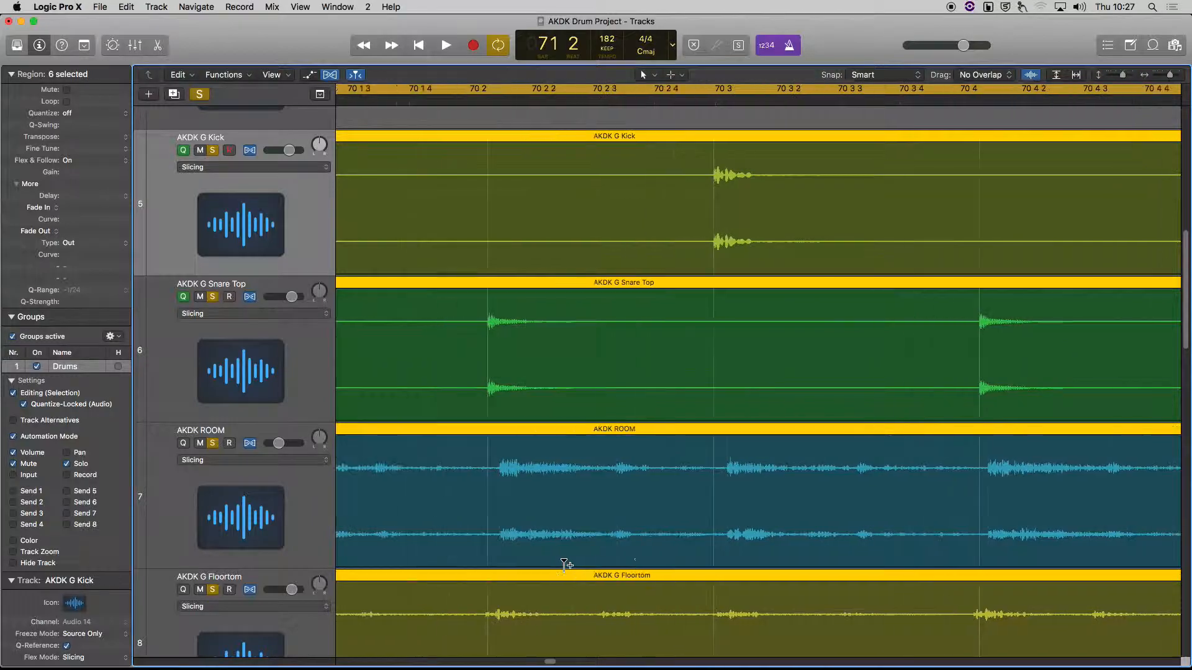
{"action": "scroll", "coordinate": [565, 565], "scroll_direction": "left", "scroll_amount": 10}
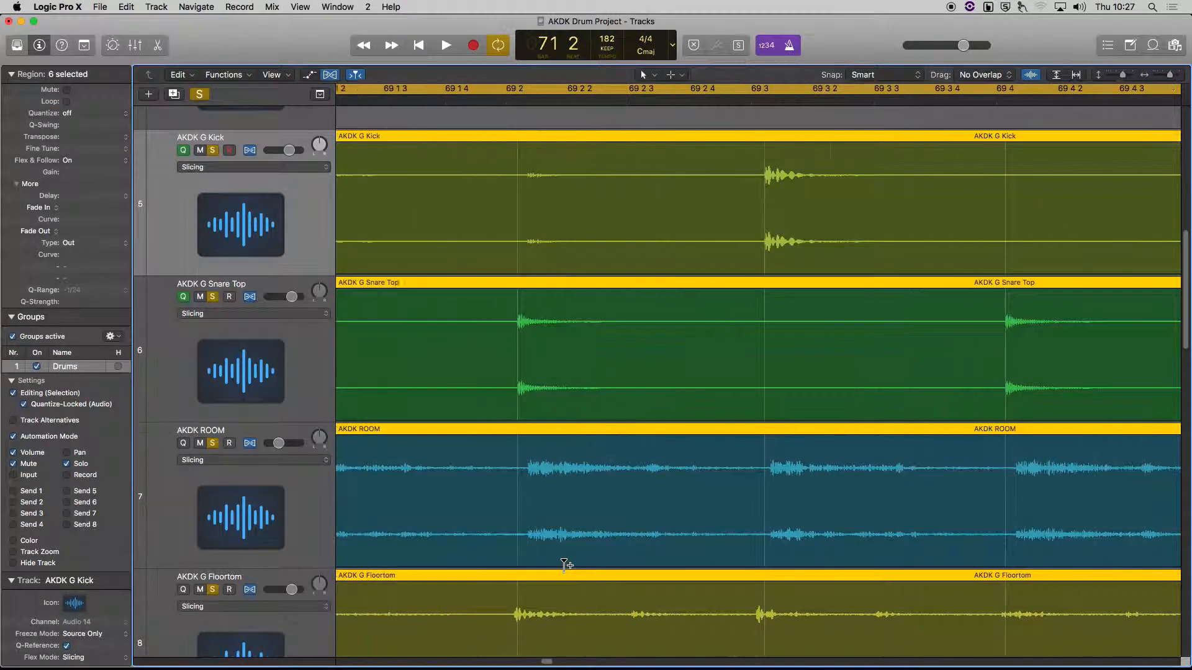
{"action": "scroll", "coordinate": [564, 564], "scroll_direction": "left", "scroll_amount": 12}
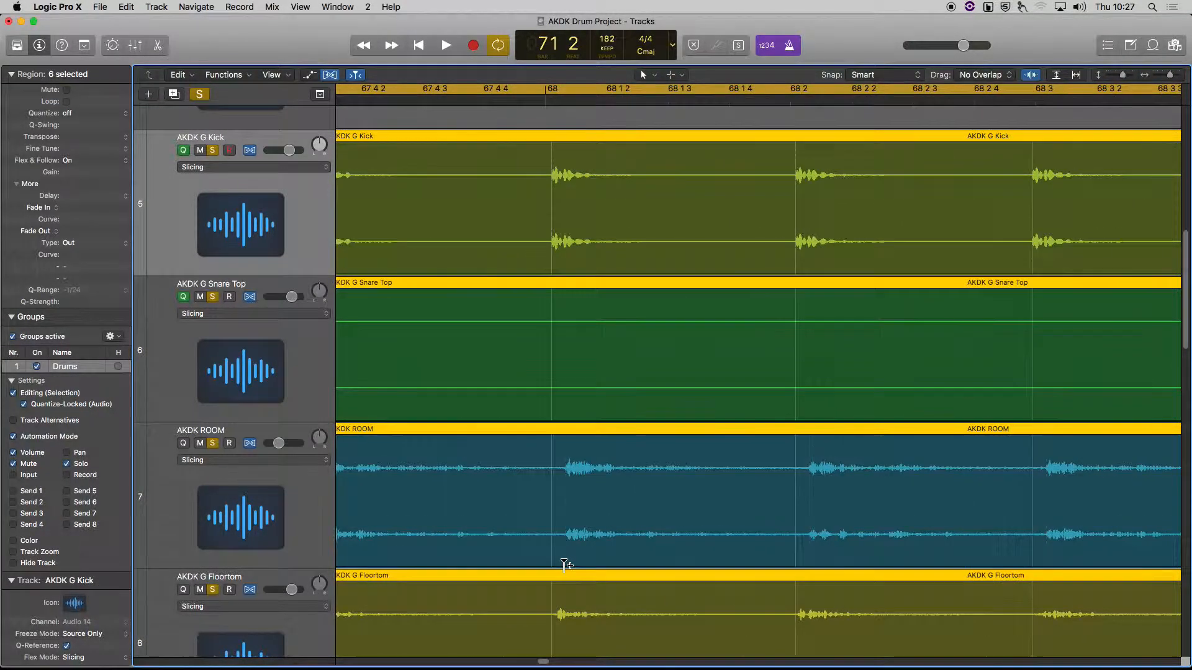
{"action": "scroll", "coordinate": [565, 565], "scroll_direction": "left", "scroll_amount": 3}
Audition the kick hits at the start of bar 65, replaying the passage after placing the playhead near 65 2
{"action": "key", "text": "space"}
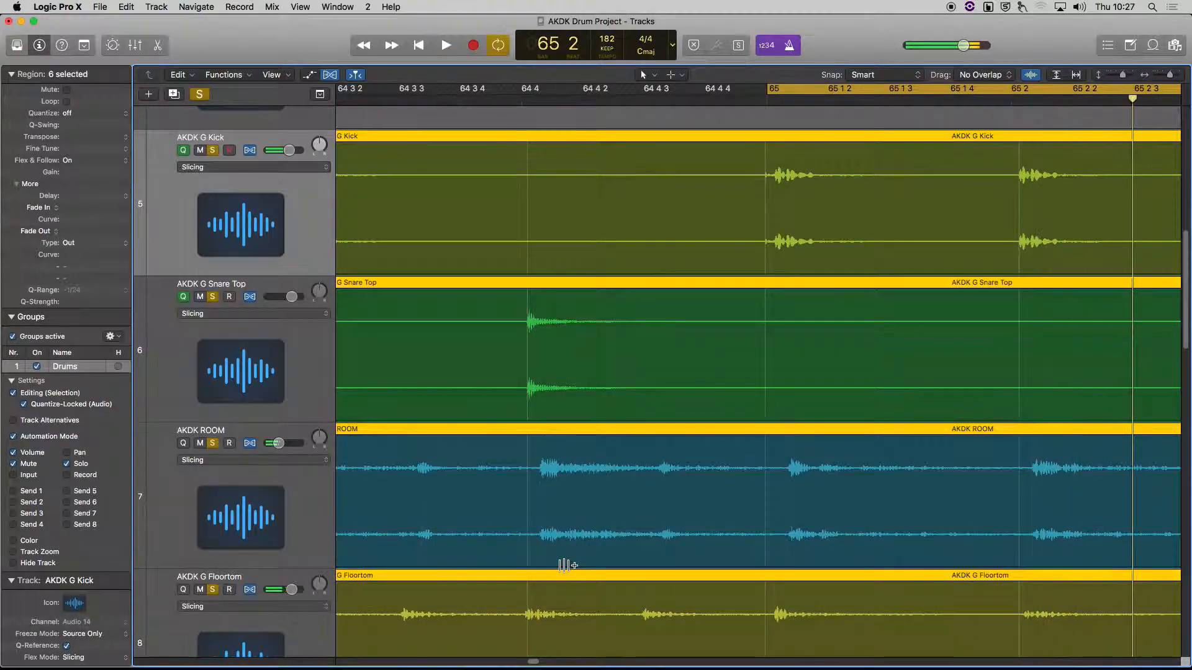
{"action": "key", "text": "space"}
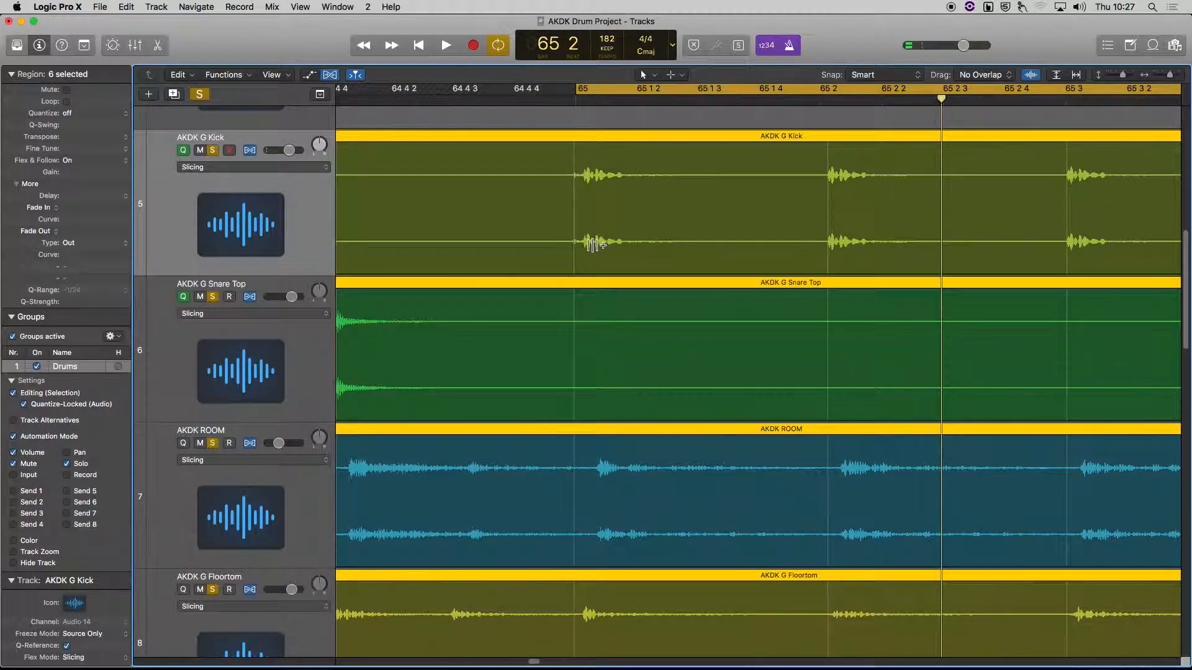
{"action": "left_click", "coordinate": [822, 104]}
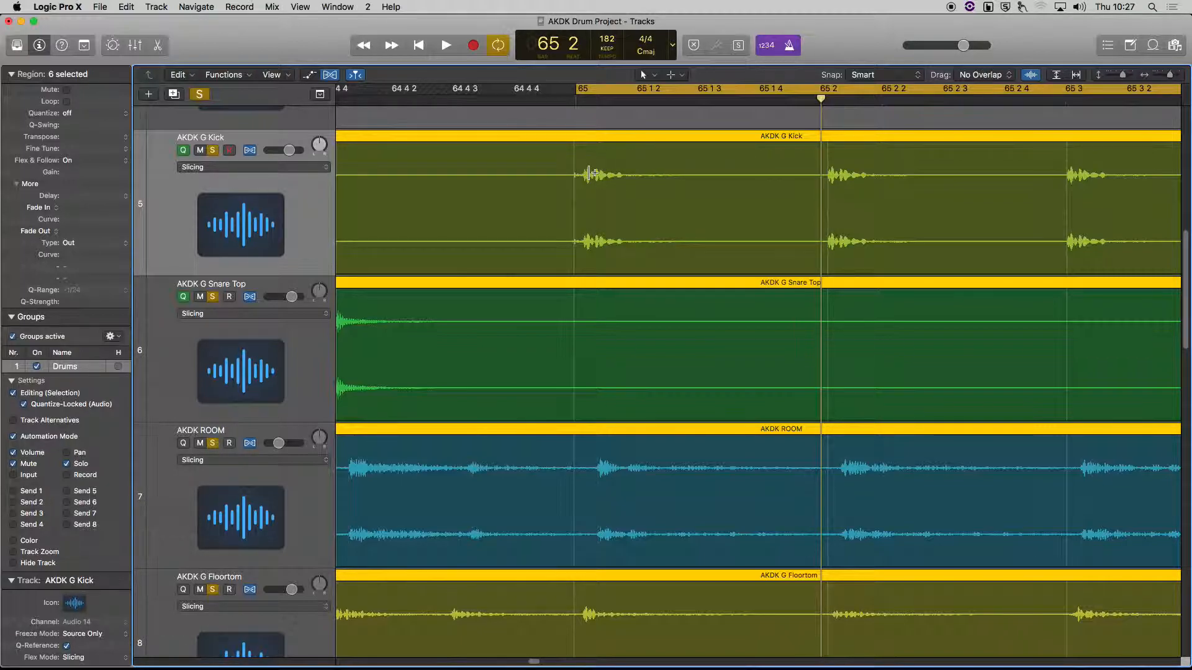
{"action": "key", "text": "space"}
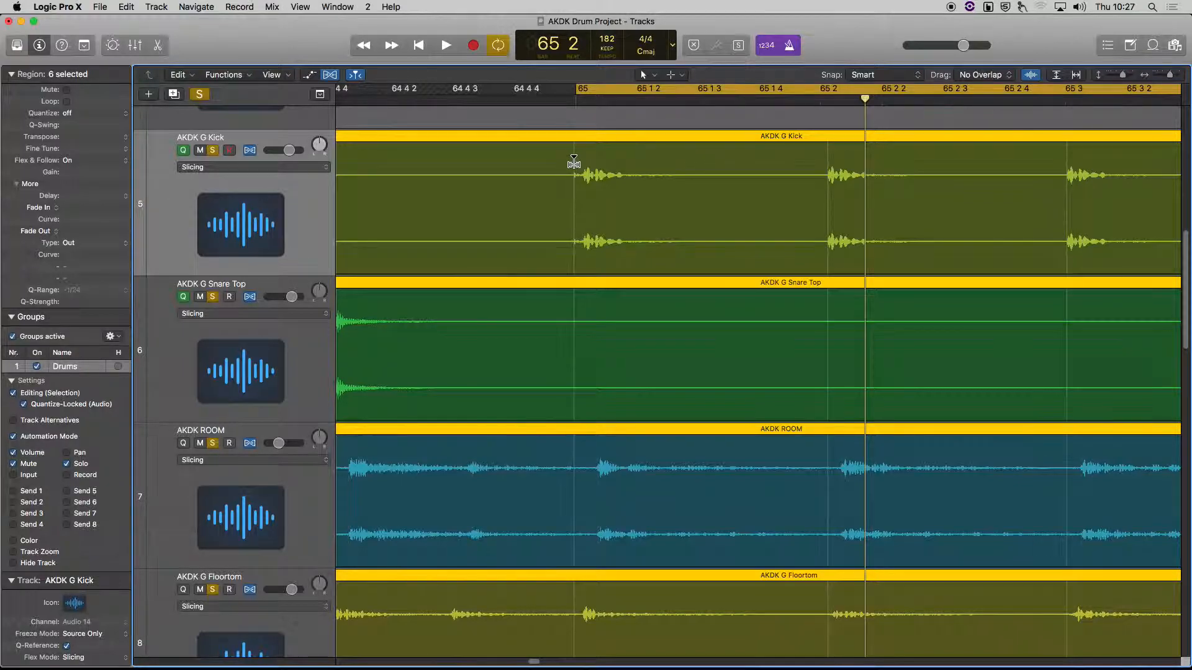
Try moving the kick transient at bar 65 slightly earlier with a flex marker across the grouped drums, and delete the marker
{"action": "mouse_move", "coordinate": [574, 163]}
{"action": "left_mouse_down"}
{"action": "mouse_move", "coordinate": [593, 166]}
{"action": "mouse_move", "coordinate": [550, 166]}
{"action": "left_mouse_up"}
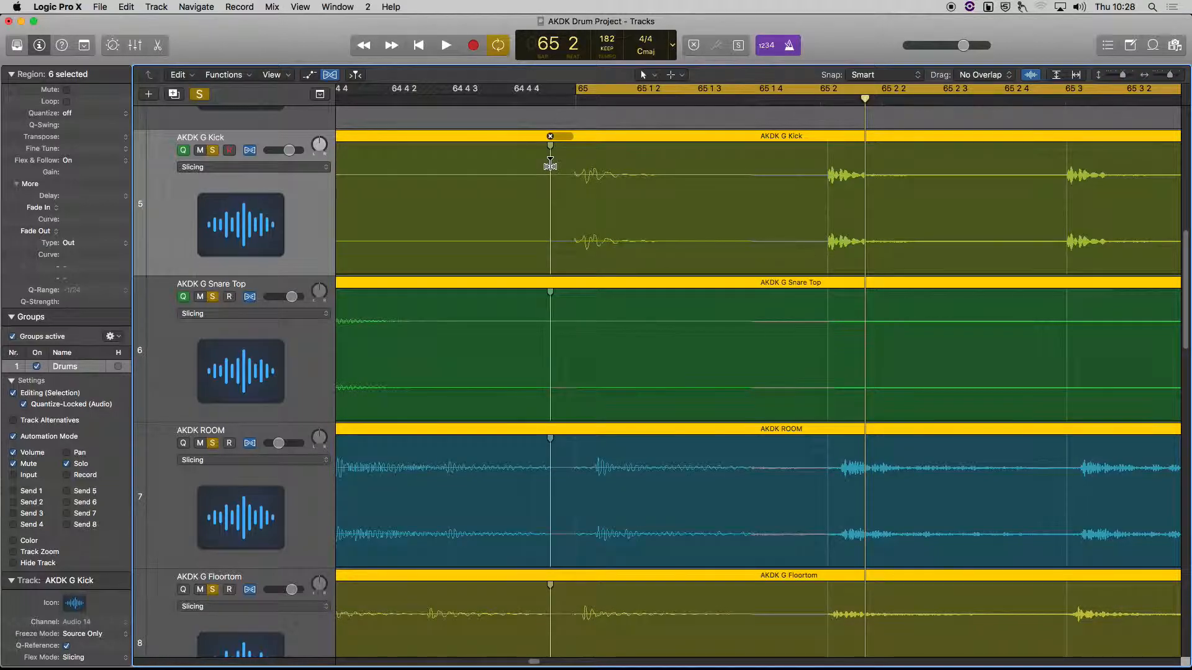
{"action": "double_click", "coordinate": [550, 166]}
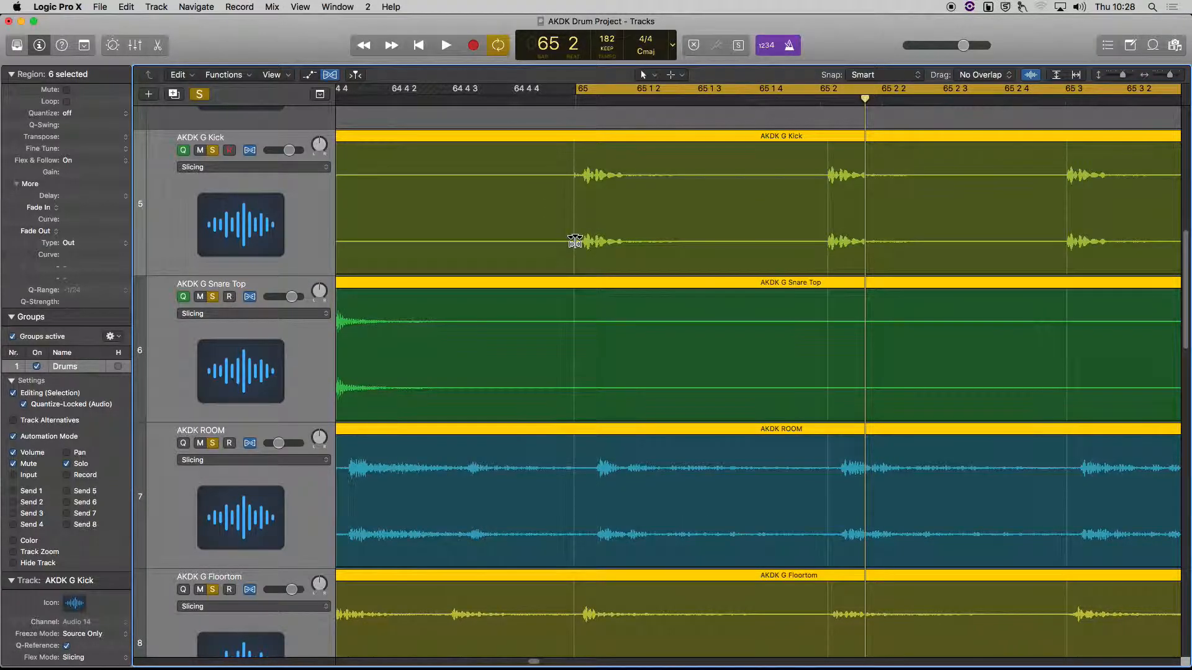
Align the kick hits at 65 and 65 2 to the grid with flex markers across the grouped drums
{"action": "left_click_drag", "start_coordinate": [575, 241], "coordinate": [574, 238]}
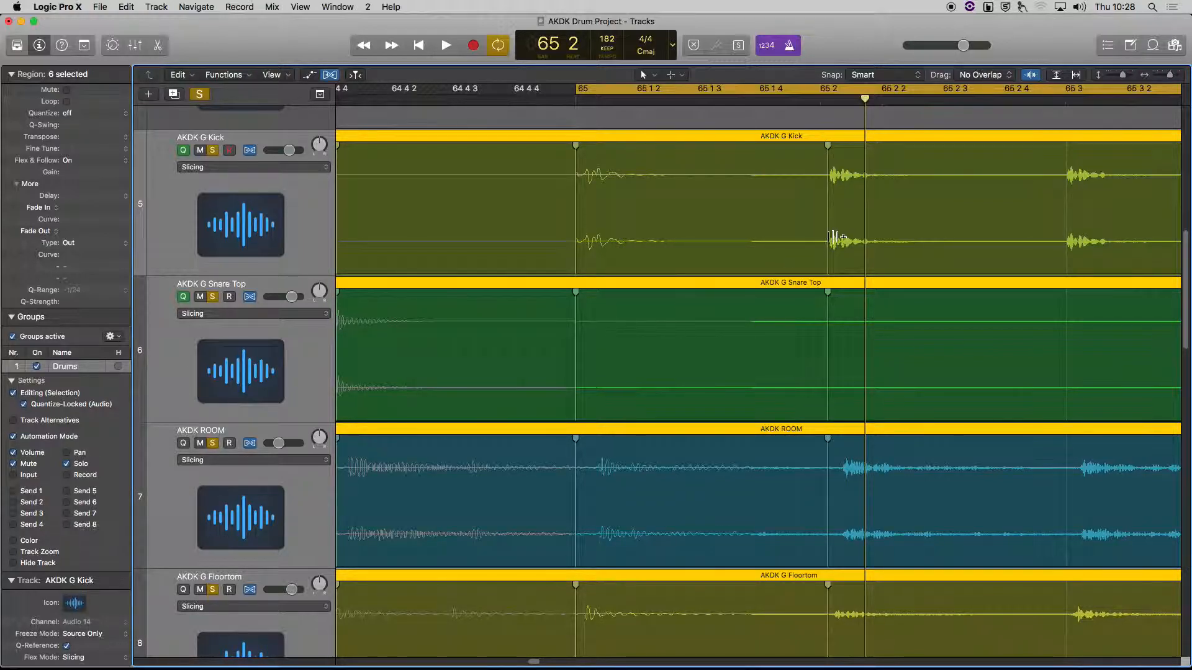
{"action": "scroll", "coordinate": [707, 224], "scroll_direction": "left", "scroll_amount": 3}
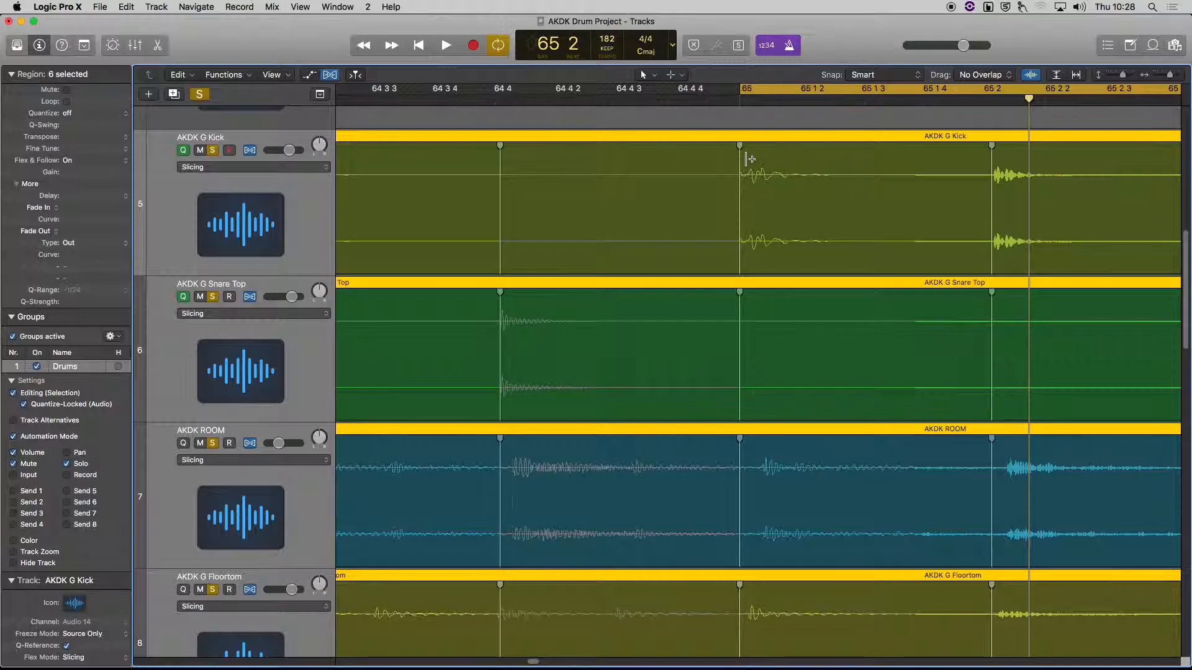
{"action": "mouse_move", "coordinate": [739, 160]}
{"action": "left_mouse_down"}
{"action": "mouse_move", "coordinate": [705, 165]}
{"action": "mouse_move", "coordinate": [757, 175]}
{"action": "mouse_move", "coordinate": [708, 181]}
{"action": "mouse_move", "coordinate": [739, 186]}
{"action": "left_mouse_up"}
{"action": "scroll", "coordinate": [790, 241], "scroll_direction": "right", "scroll_amount": 6}
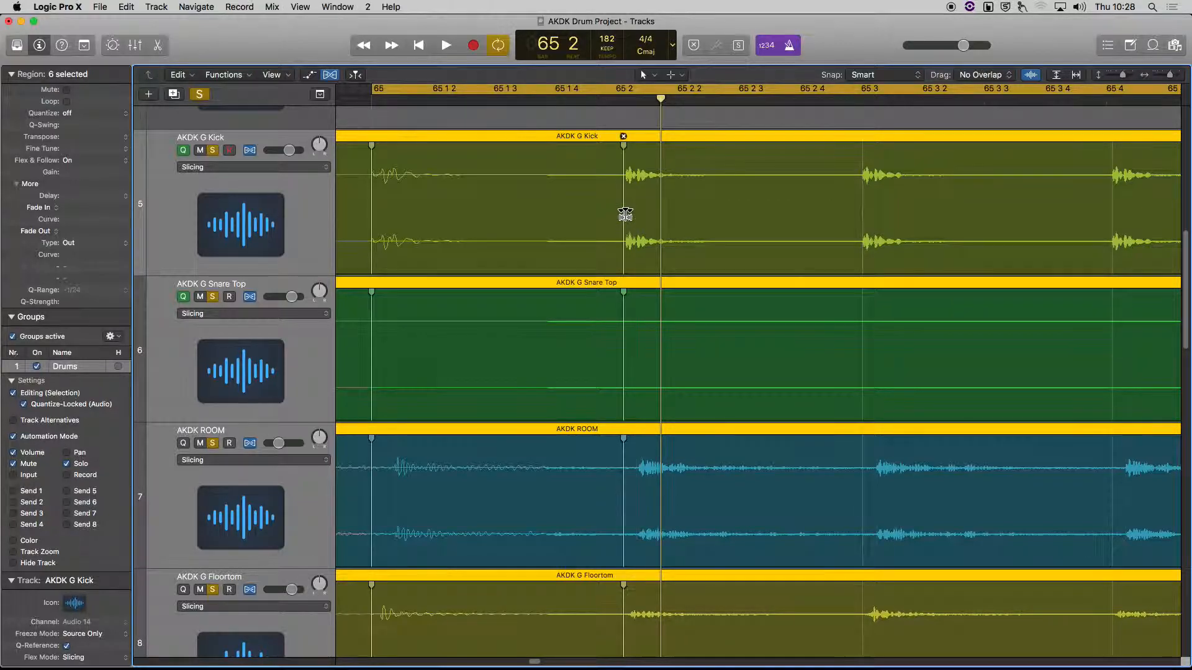
{"action": "left_click", "coordinate": [624, 234]}
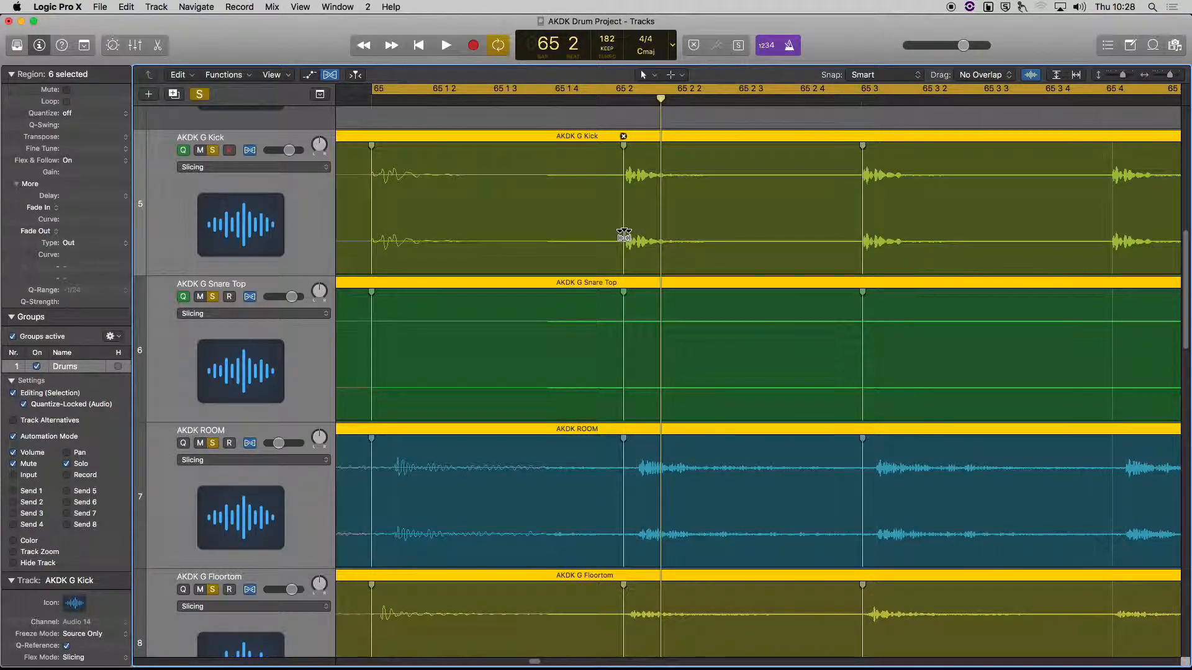
{"action": "left_click_drag", "start_coordinate": [623, 147], "coordinate": [619, 148]}
Flex the kick hits at 65 4 and 66 slightly earlier onto the grid across the grouped drums
{"action": "scroll", "coordinate": [621, 199], "scroll_direction": "right", "scroll_amount": 10}
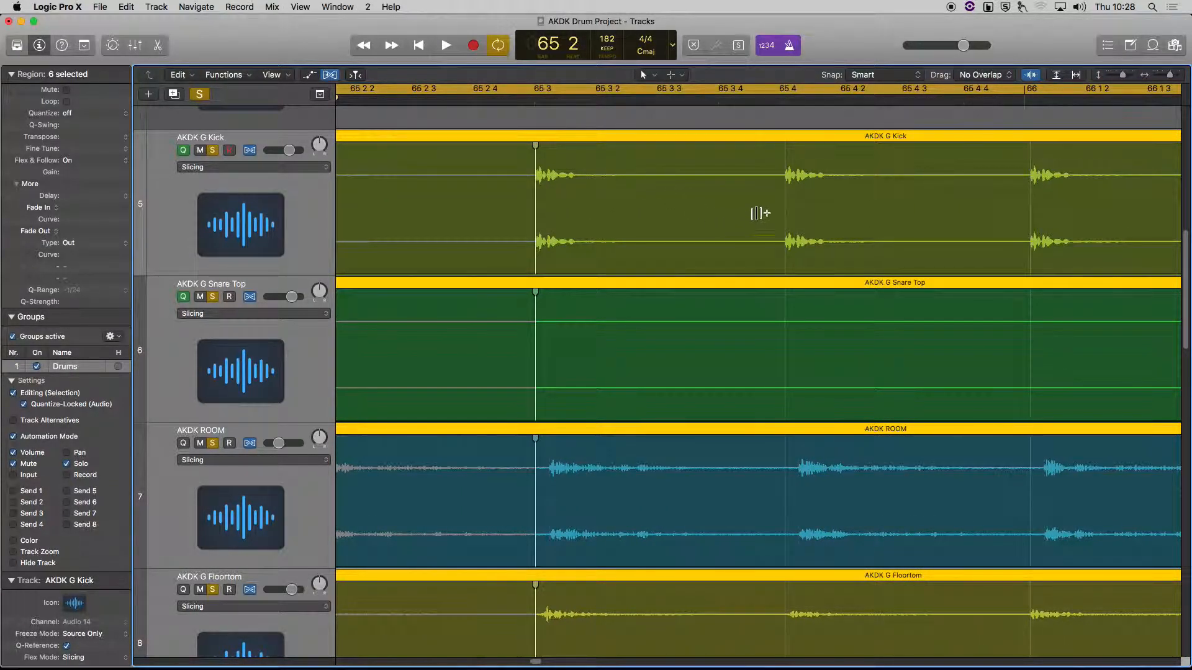
{"action": "scroll", "coordinate": [784, 199], "scroll_direction": "right", "scroll_amount": 3}
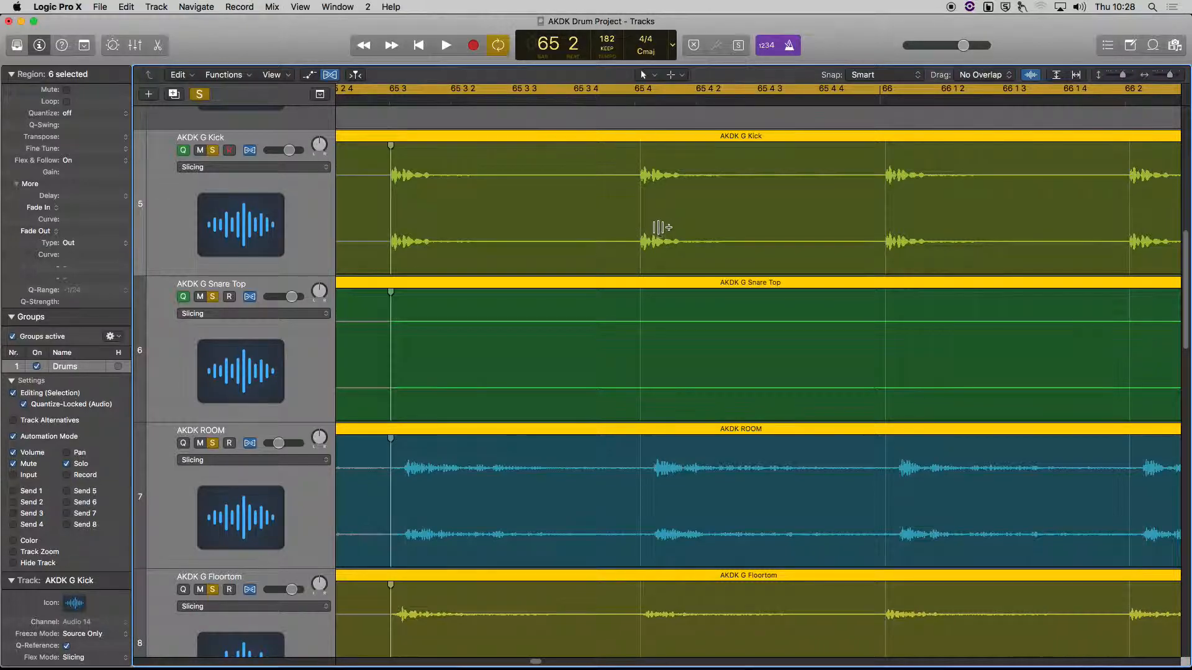
{"action": "left_click", "coordinate": [640, 228]}
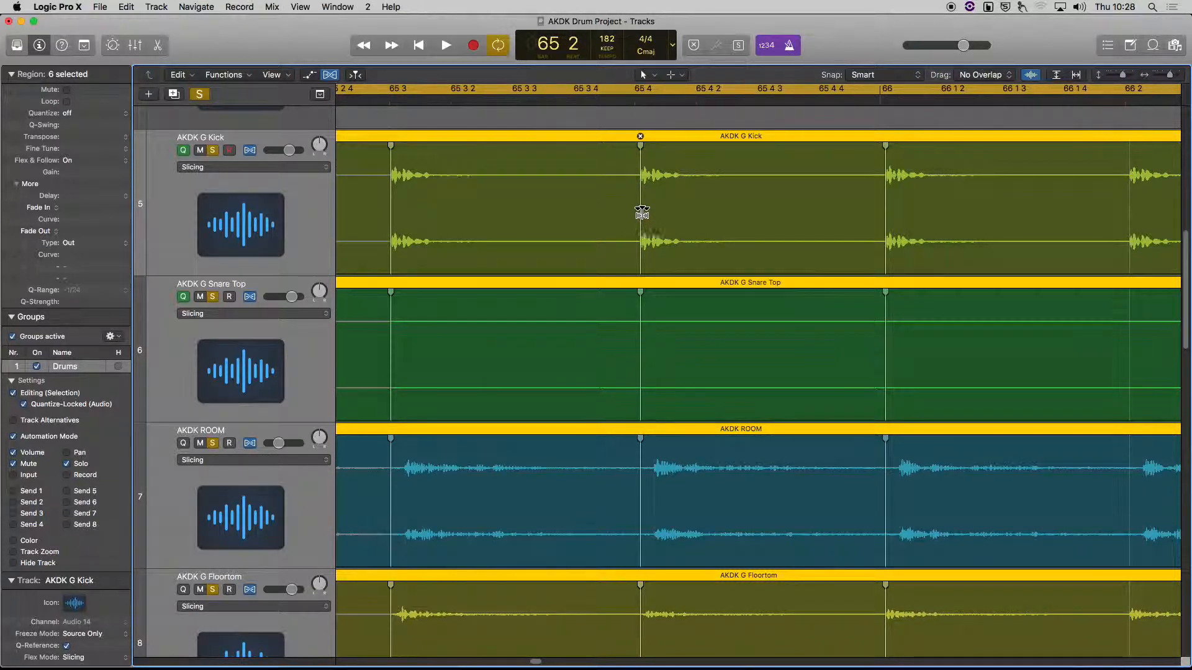
{"action": "left_click_drag", "start_coordinate": [640, 206], "coordinate": [634, 225]}
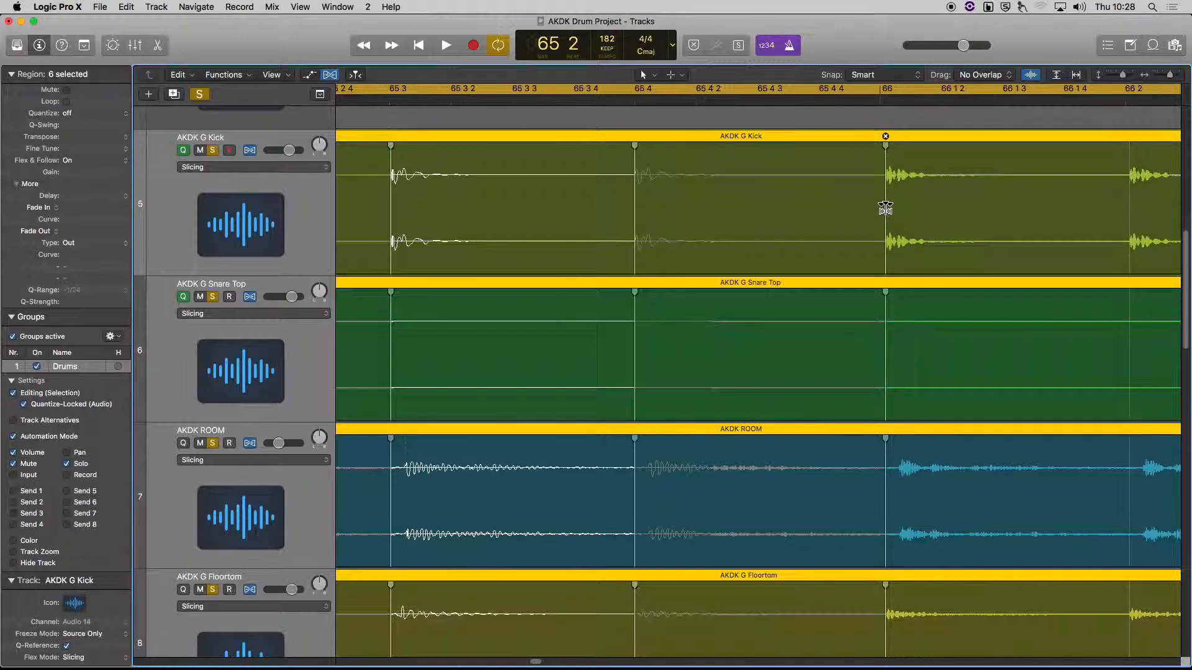
{"action": "left_click", "coordinate": [886, 209]}
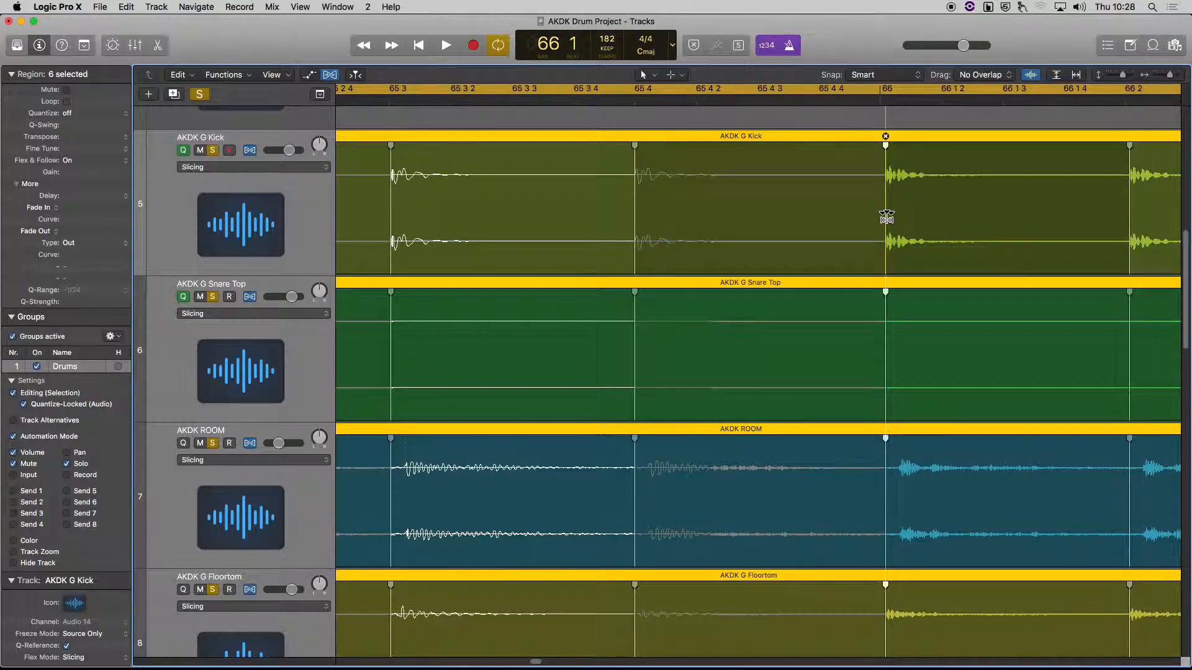
{"action": "left_click_drag", "start_coordinate": [887, 205], "coordinate": [883, 209]}
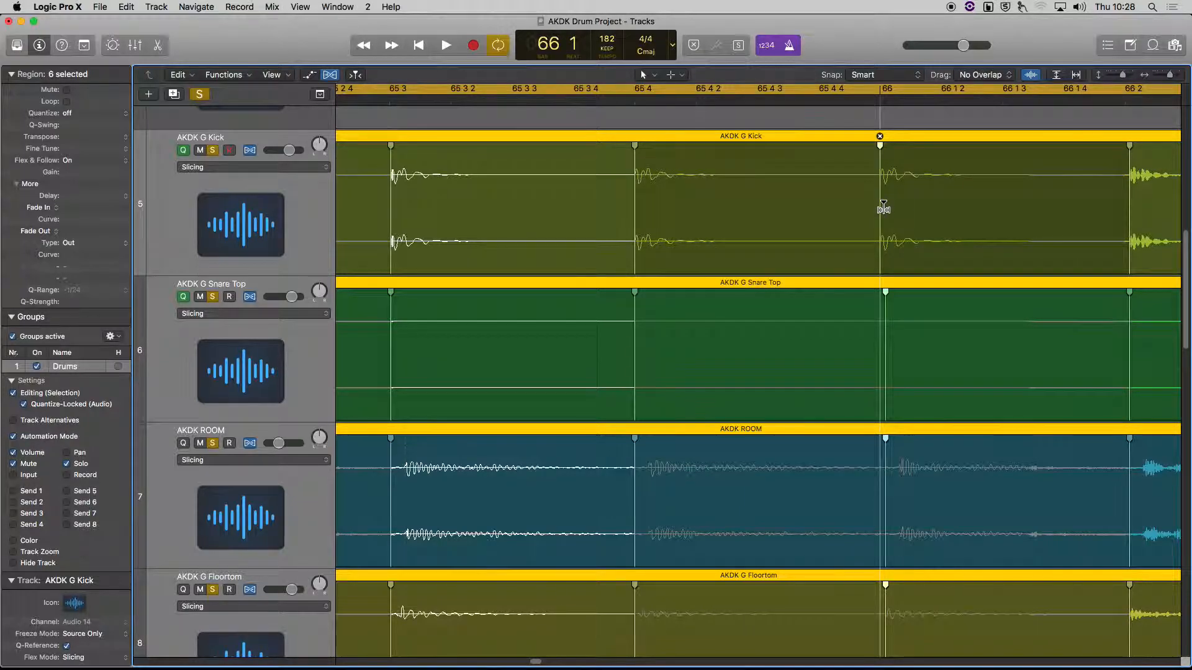
Add a flex marker on the kick hit at 66 3 and shift the 66 2 hit slightly earlier onto the beat
{"action": "scroll", "coordinate": [886, 202], "scroll_direction": "right", "scroll_amount": 8}
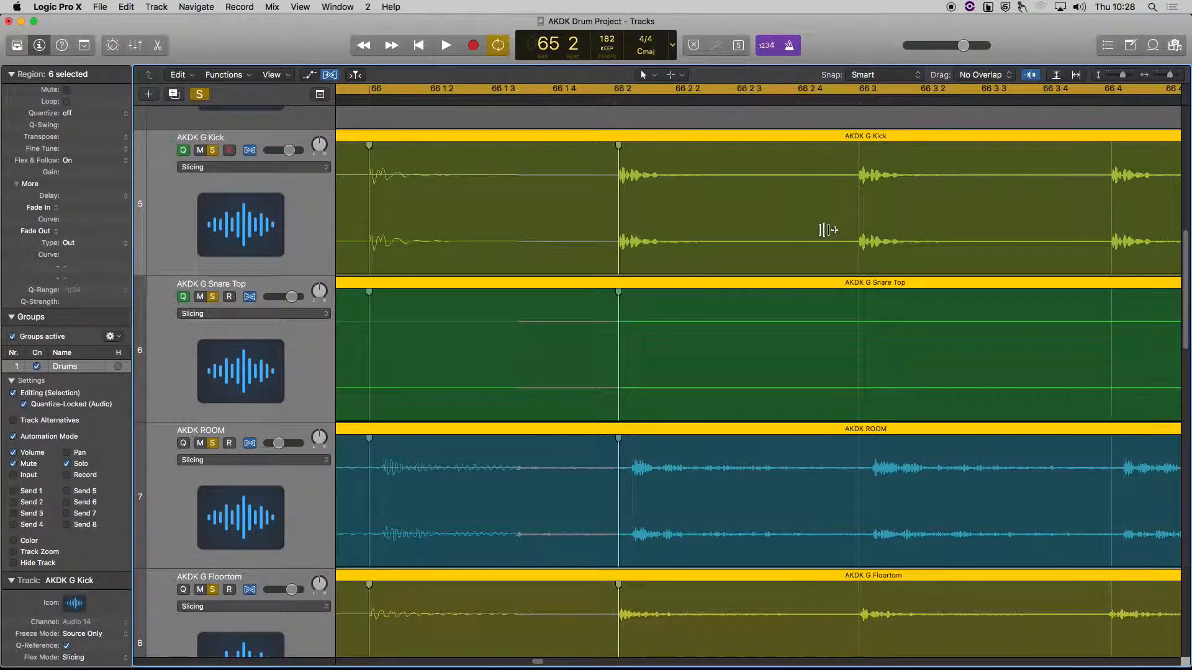
{"action": "left_click", "coordinate": [859, 182]}
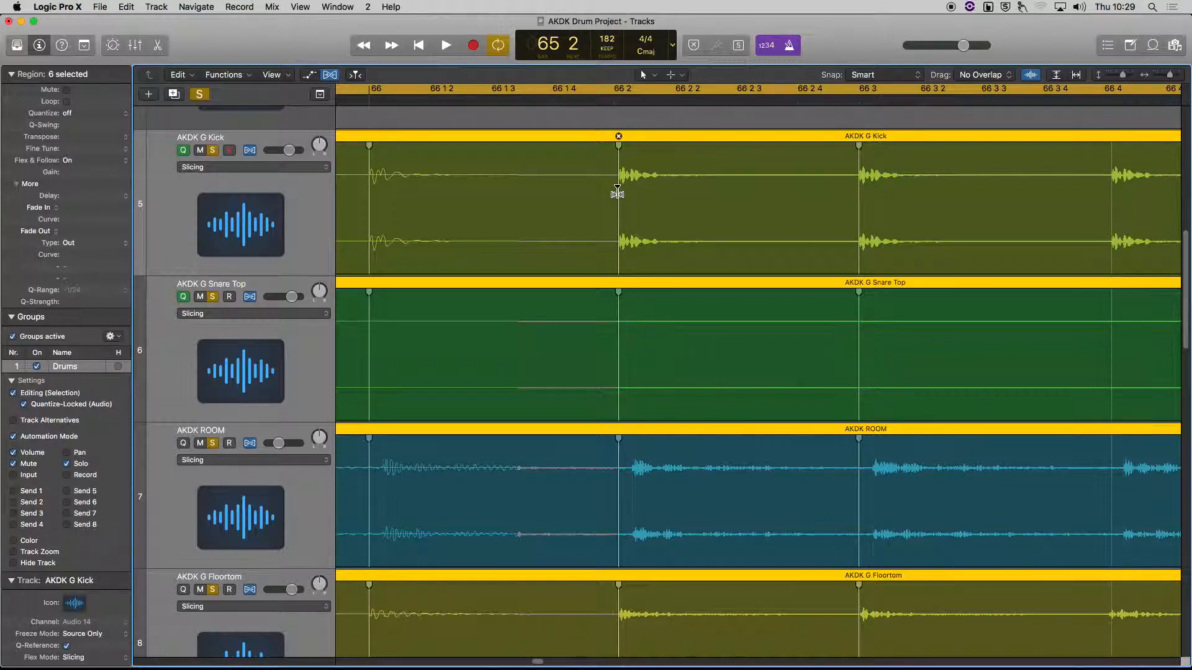
{"action": "left_click_drag", "start_coordinate": [618, 195], "coordinate": [614, 194]}
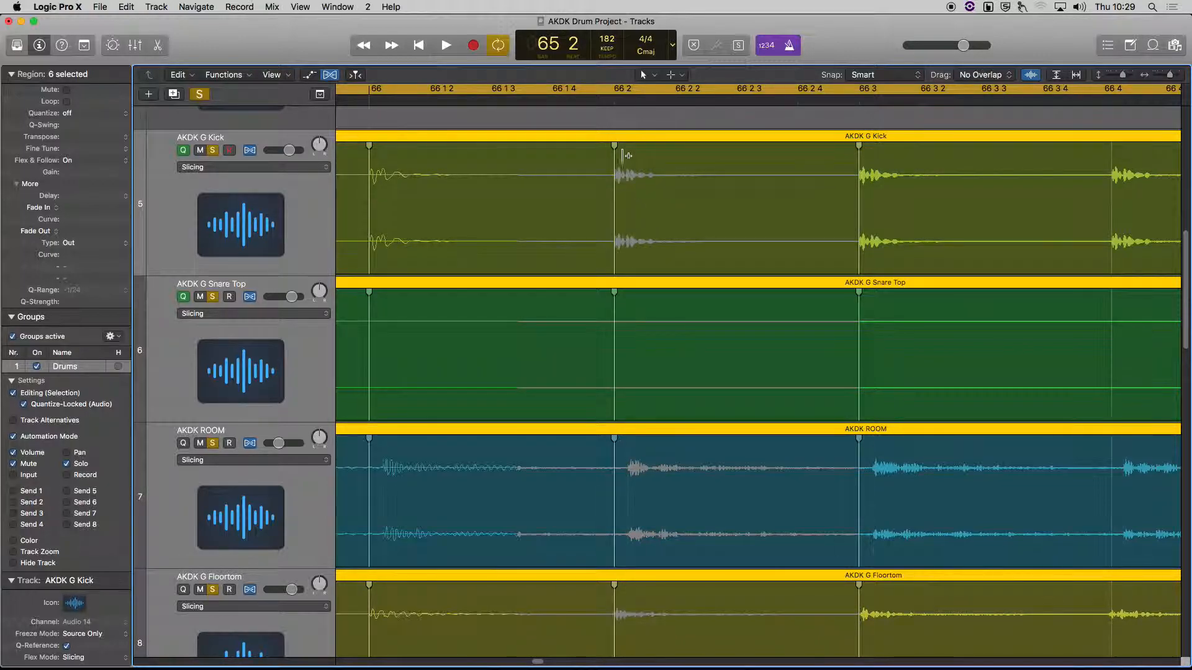
Try moving the 66 2 flex marker late of the beat, and return it to 66 2
{"action": "left_click_drag", "start_coordinate": [615, 184], "coordinate": [635, 183]}
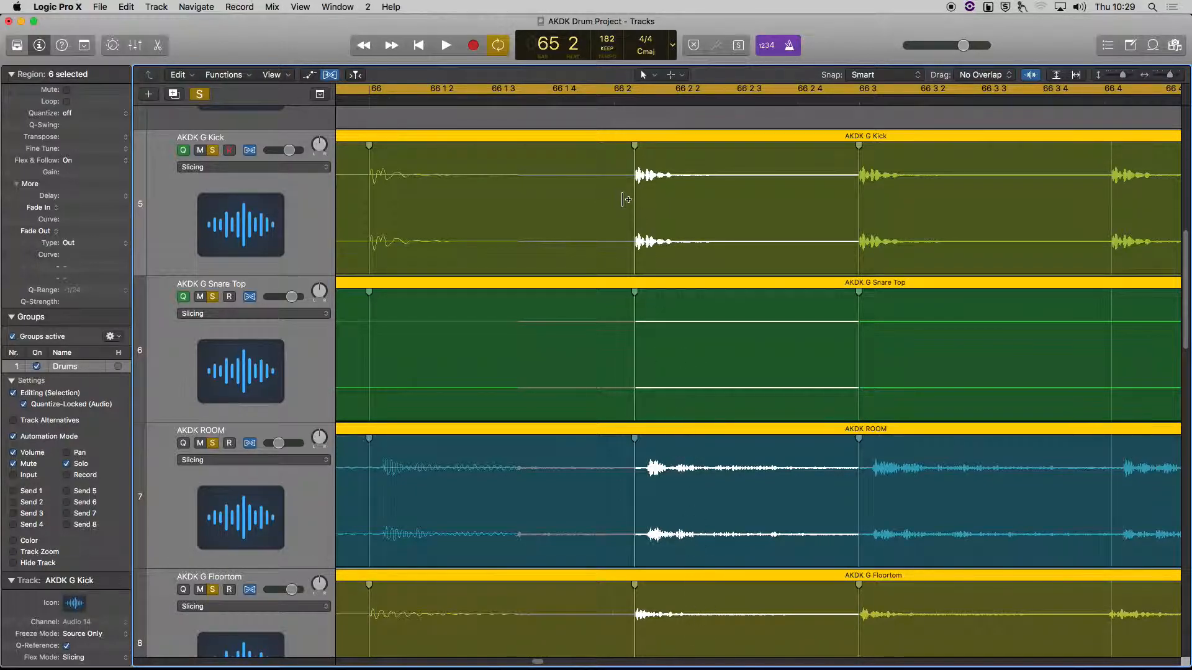
{"action": "mouse_move", "coordinate": [635, 205]}
{"action": "mouse_move", "coordinate": [635, 205]}
{"action": "left_mouse_down"}
{"action": "mouse_move", "coordinate": [568, 205]}
{"action": "mouse_move", "coordinate": [634, 203]}
{"action": "mouse_move", "coordinate": [615, 203]}
{"action": "left_mouse_up"}
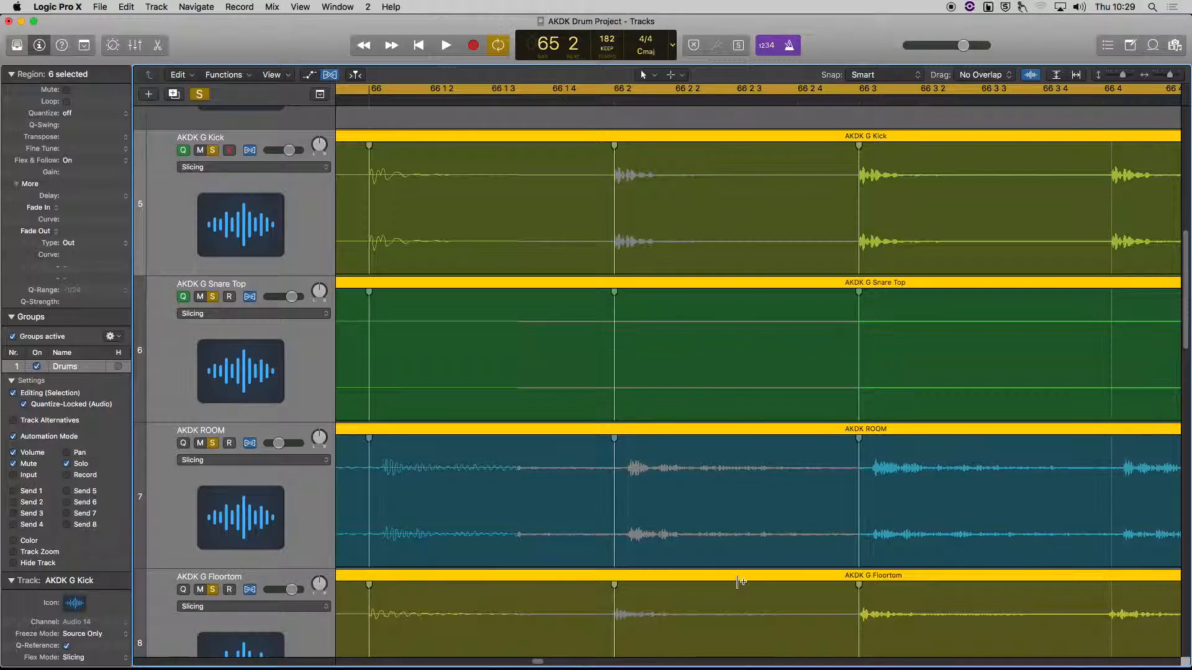
Audition the flexed drum hits from the cycle start at bar 65
{"action": "scroll", "coordinate": [739, 577], "scroll_direction": "down", "scroll_amount": 3}
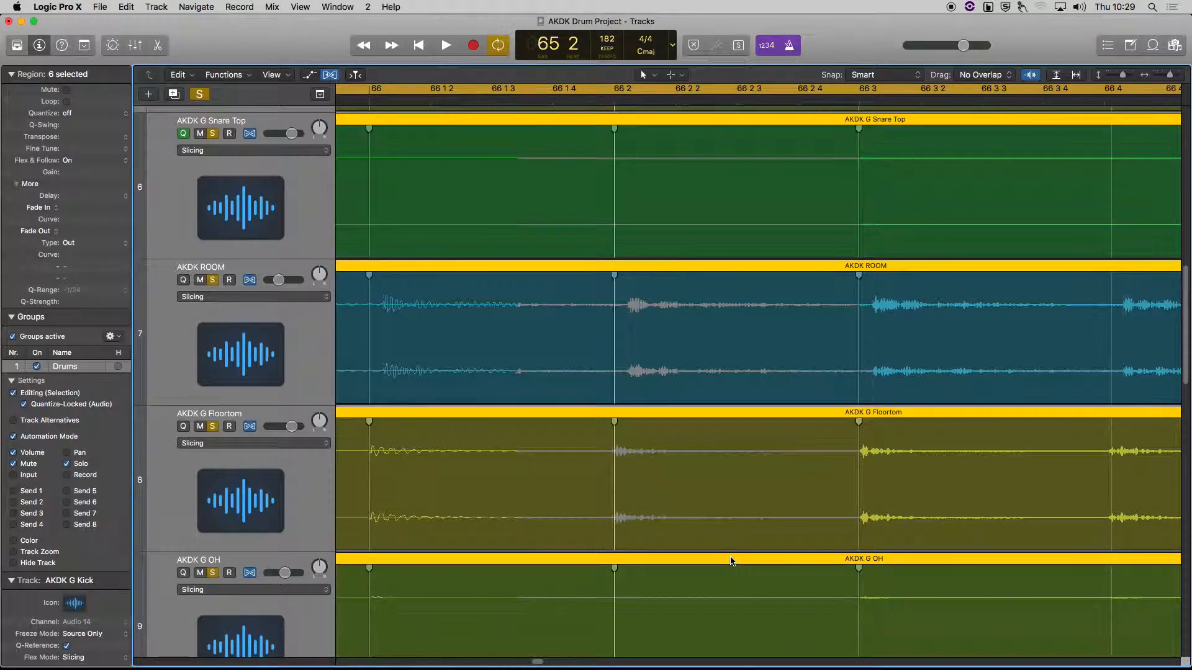
{"action": "key", "text": "space"}
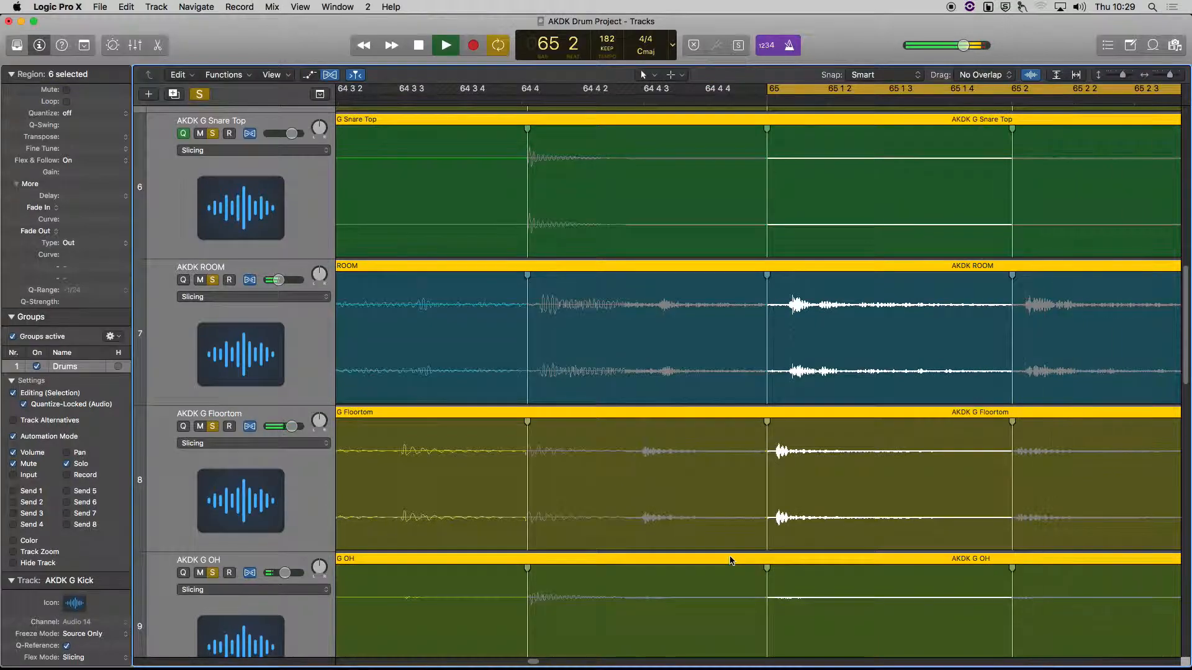
{"action": "key", "text": "space"}
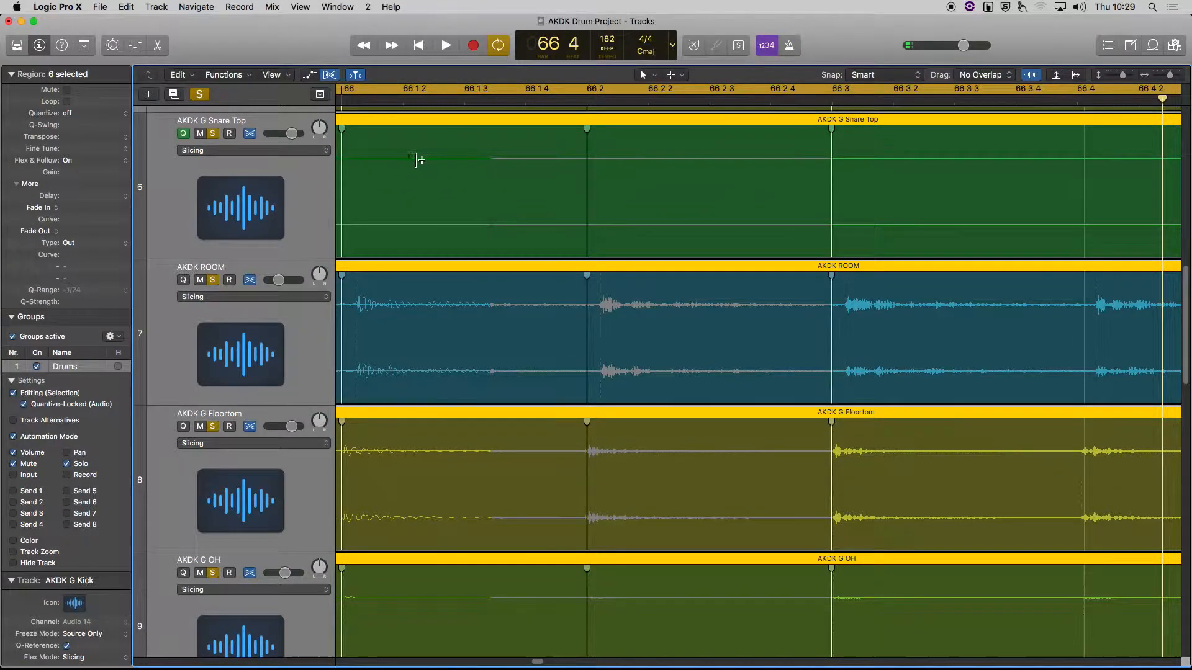
Solo the AKDK E's Loops track and play it together with the edited drums
{"action": "scroll", "coordinate": [282, 213], "scroll_direction": "up", "scroll_amount": 15}
{"action": "left_click", "coordinate": [212, 127]}
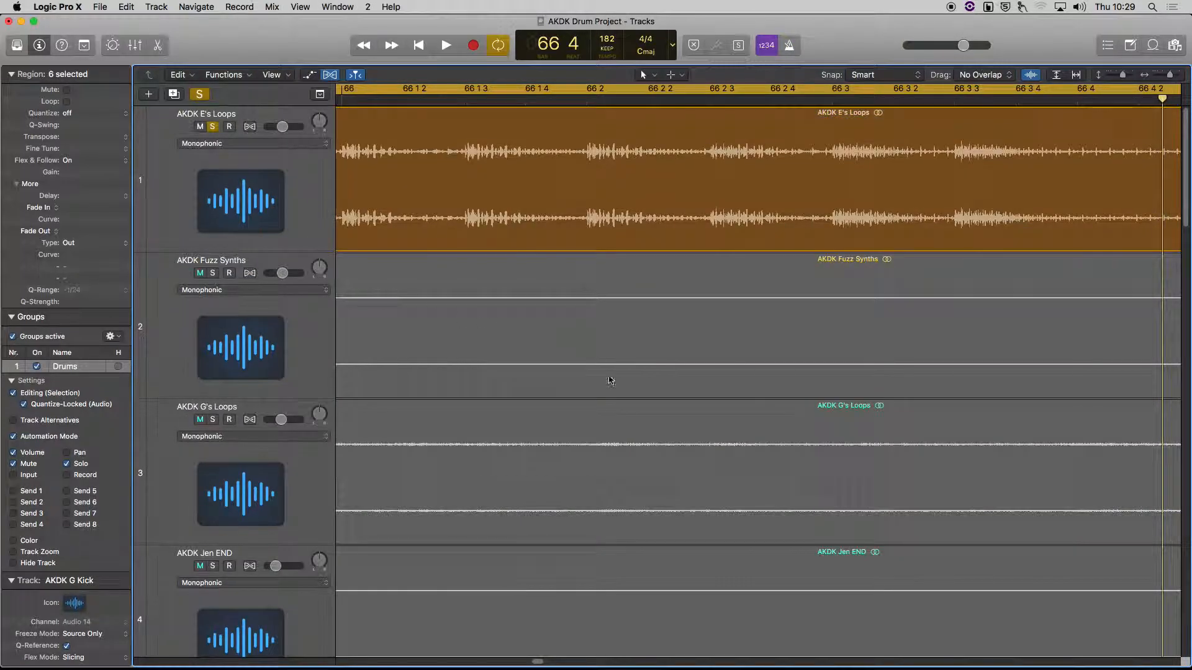
{"action": "key", "text": "space"}
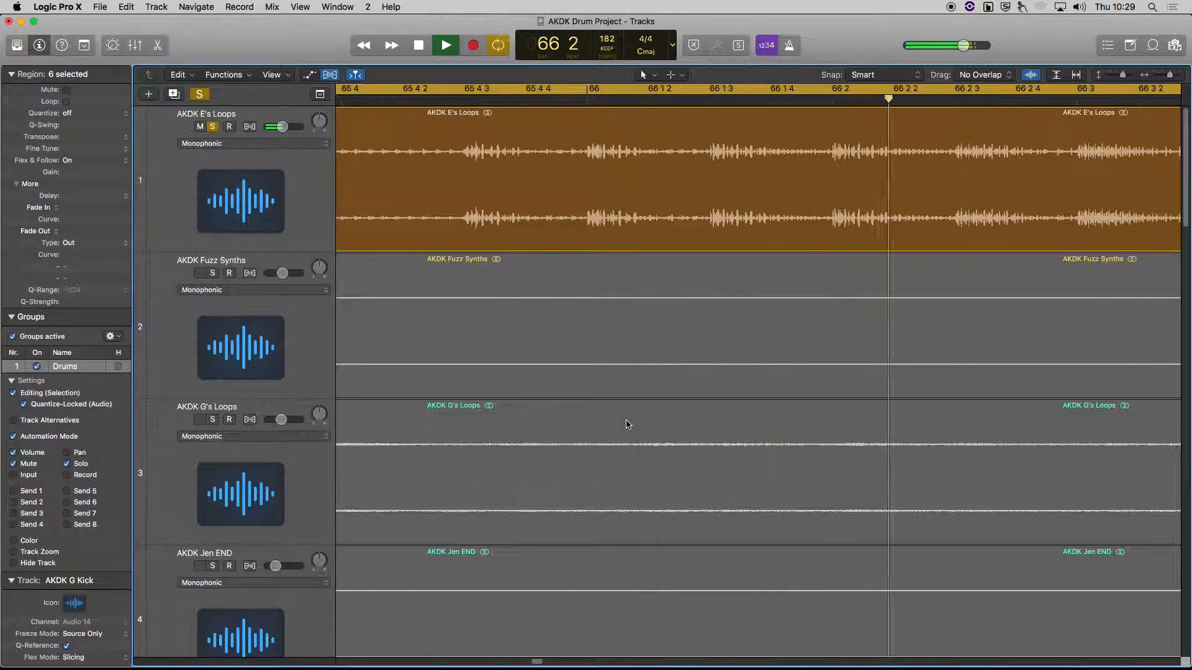
{"action": "key", "text": "space"}
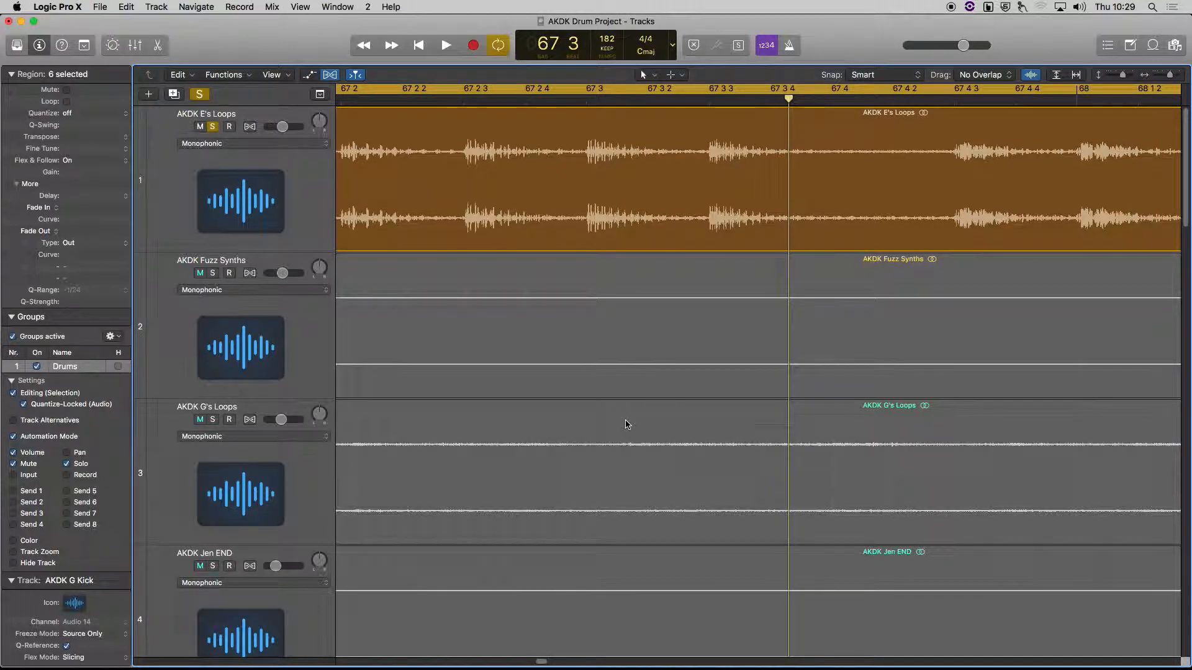
Review the grouped drum tracks and check their Drums group assignments in the mixer, selecting Snare Top
{"action": "scroll", "coordinate": [622, 423], "scroll_direction": "down", "scroll_amount": 5}
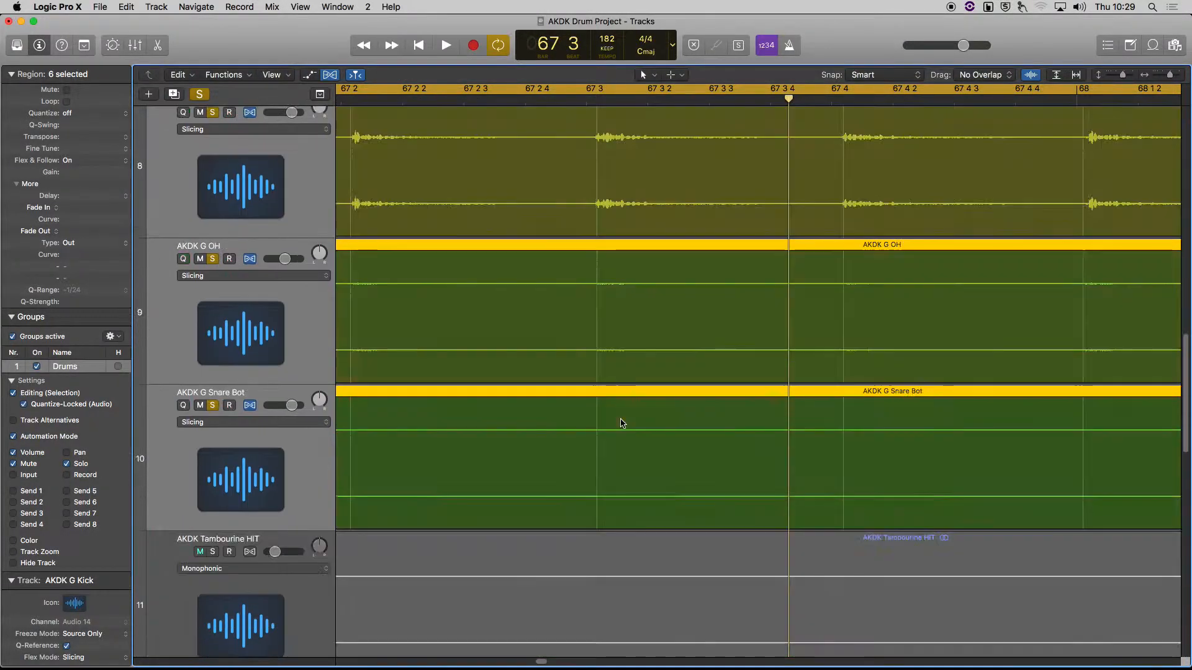
{"action": "scroll", "coordinate": [622, 423], "scroll_direction": "down", "scroll_amount": 4}
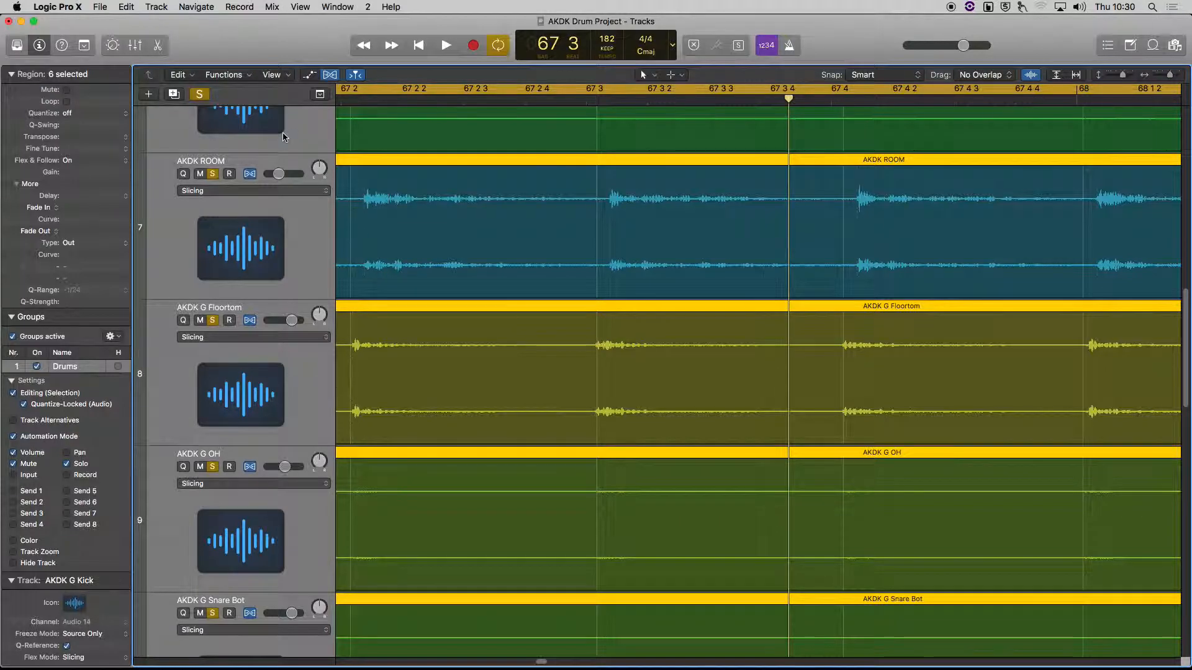
{"action": "left_click", "coordinate": [199, 140]}
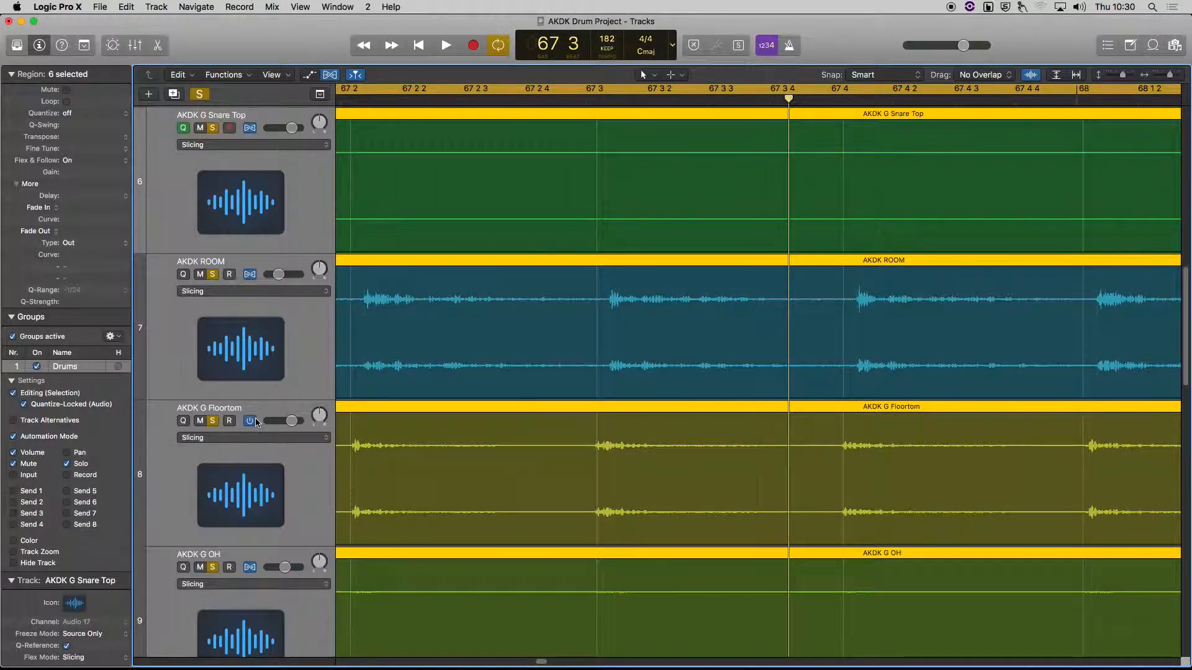
{"action": "key", "text": "x"}
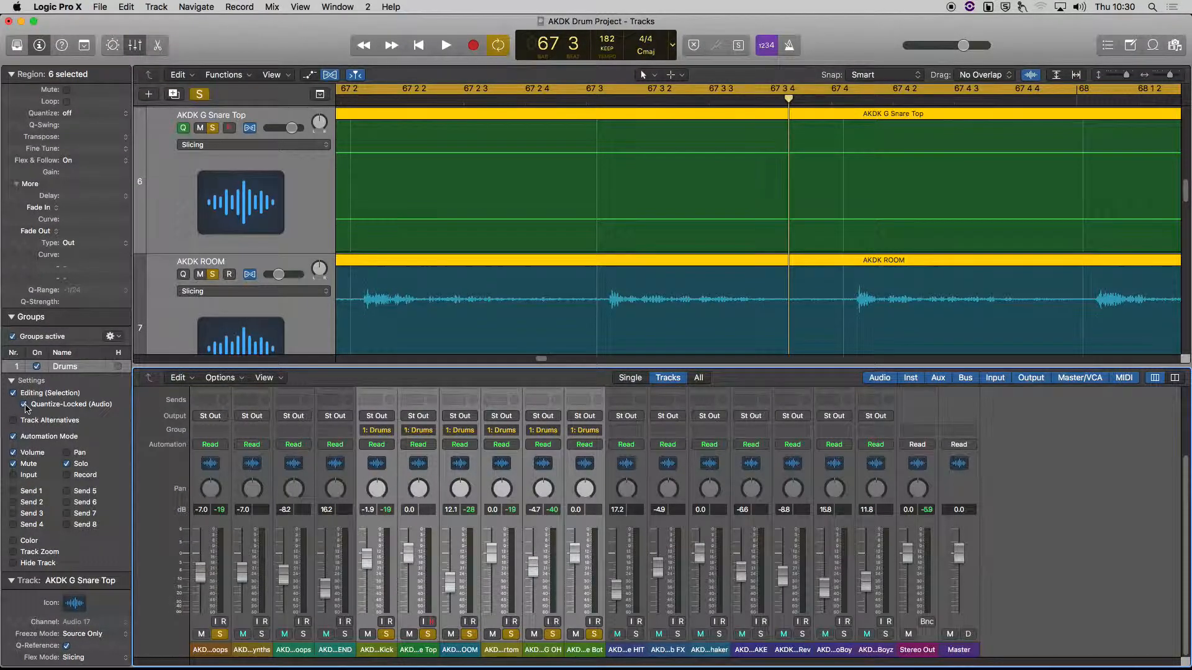
{"action": "key", "text": "x"}
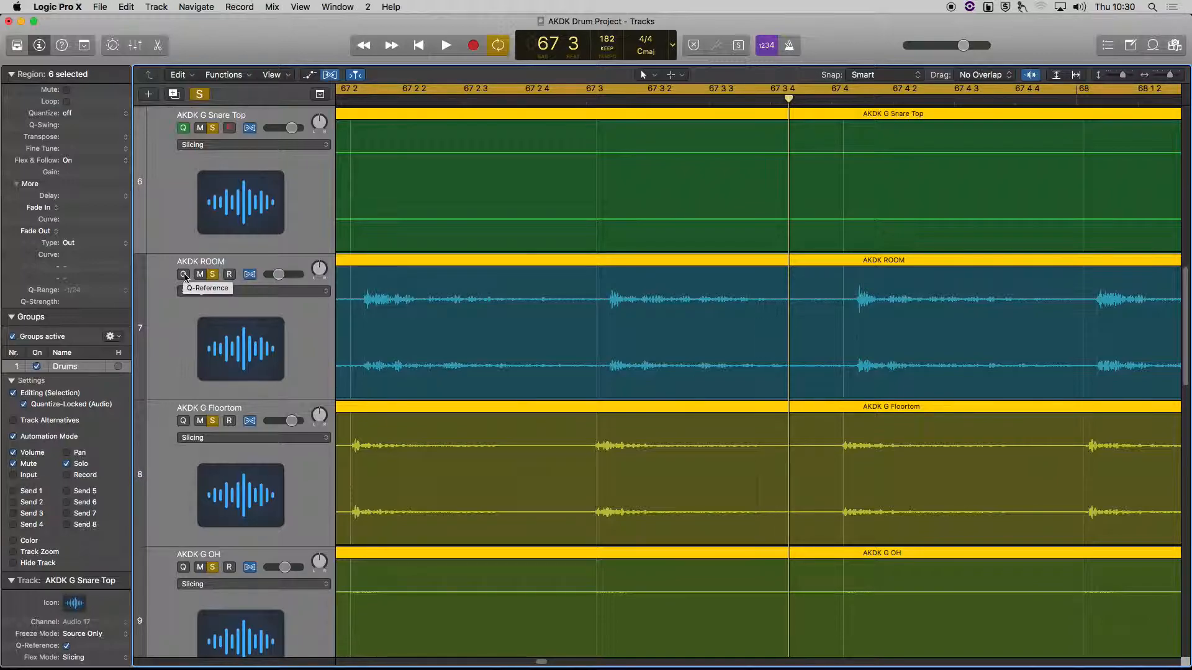
Check the quantize reference settings of the Kick and Snare Top tracks against ROOM
{"action": "scroll", "coordinate": [184, 277], "scroll_direction": "up", "scroll_amount": 4}
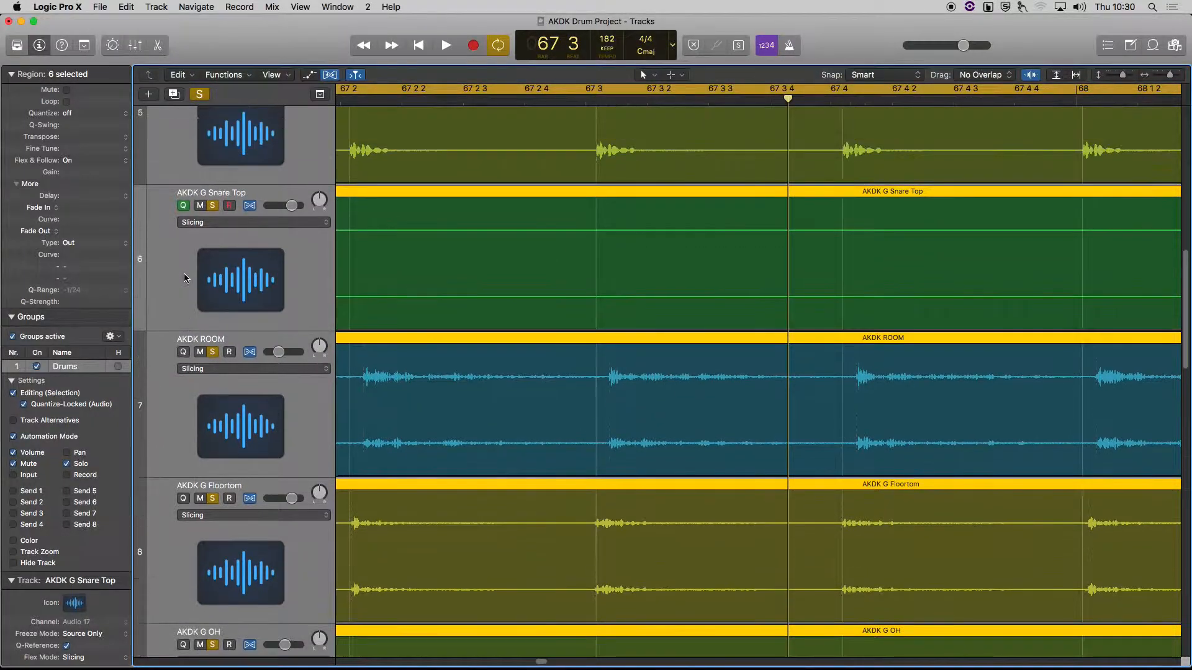
{"action": "scroll", "coordinate": [193, 248], "scroll_direction": "up", "scroll_amount": 2}
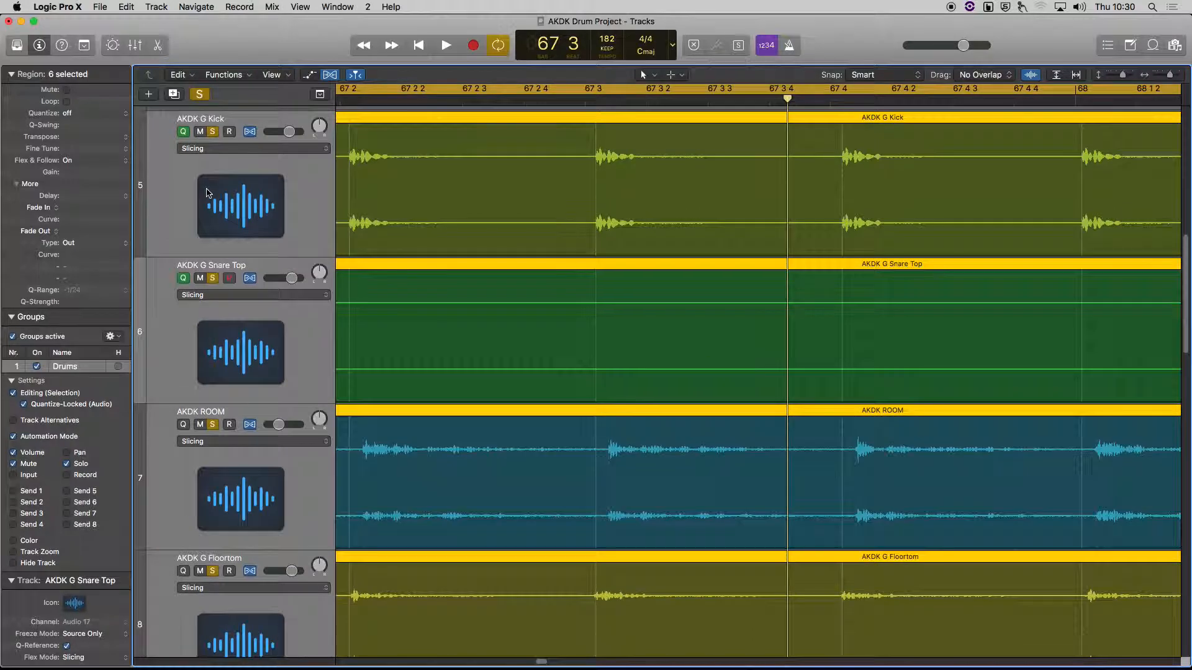
{"action": "left_click", "coordinate": [199, 204]}
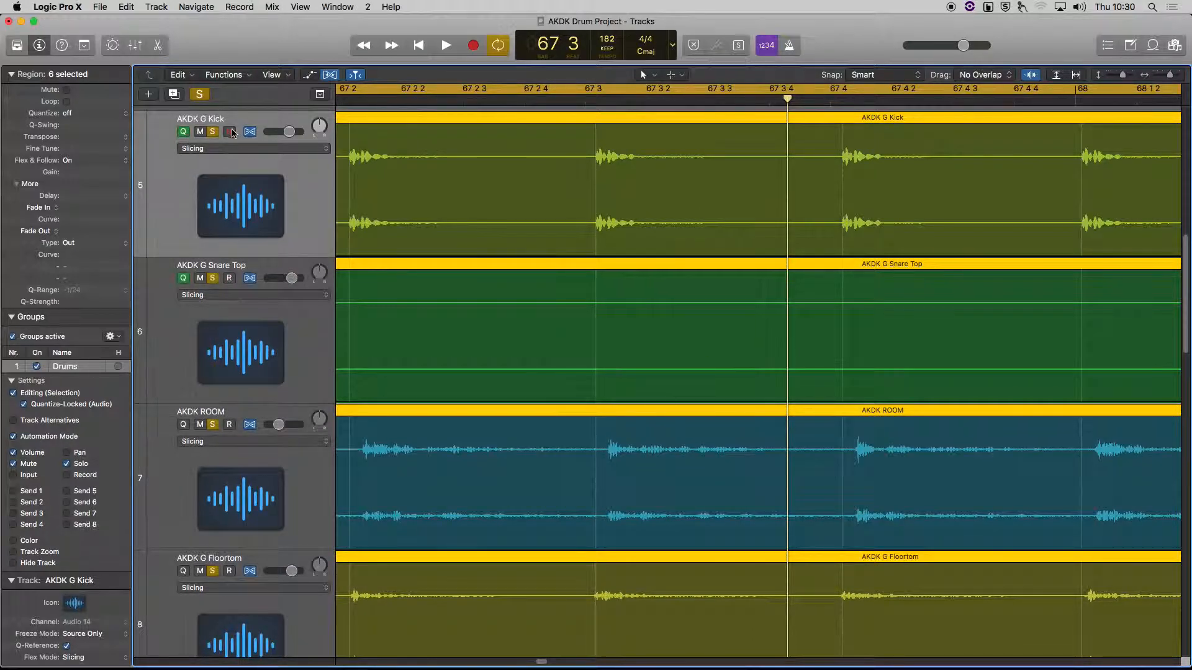
{"action": "left_click", "coordinate": [192, 324]}
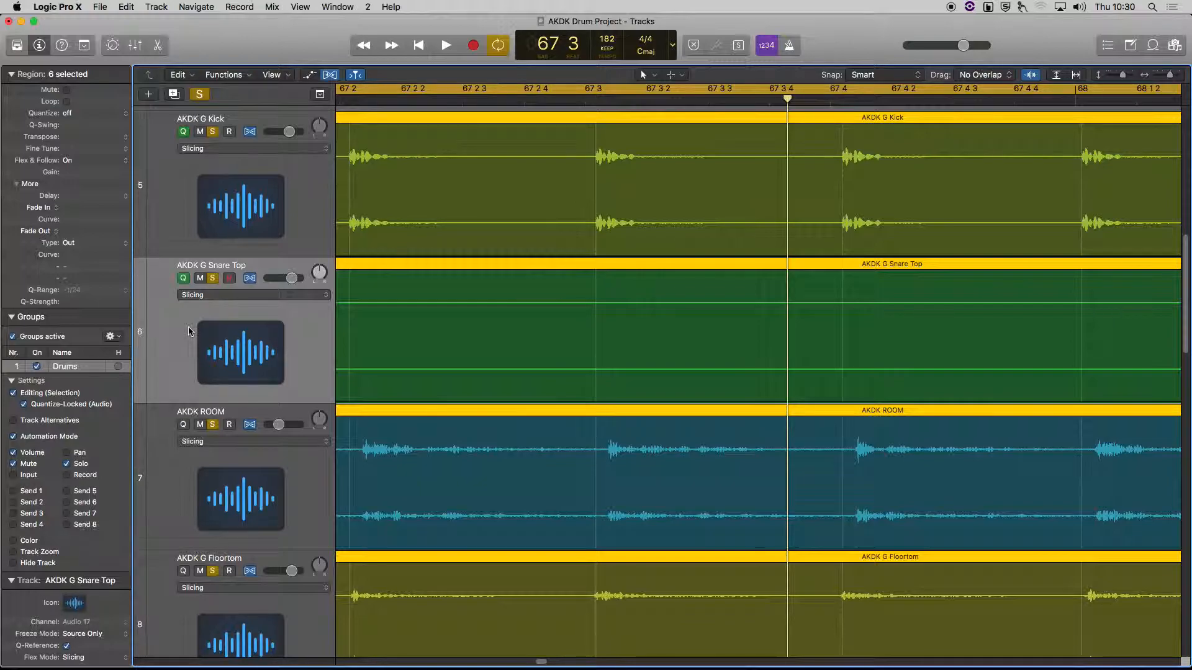
Align the kick hits at 68, 67 4, 67 and 66 4 to their grid lines with flex markers
{"action": "left_click", "coordinate": [1083, 174]}
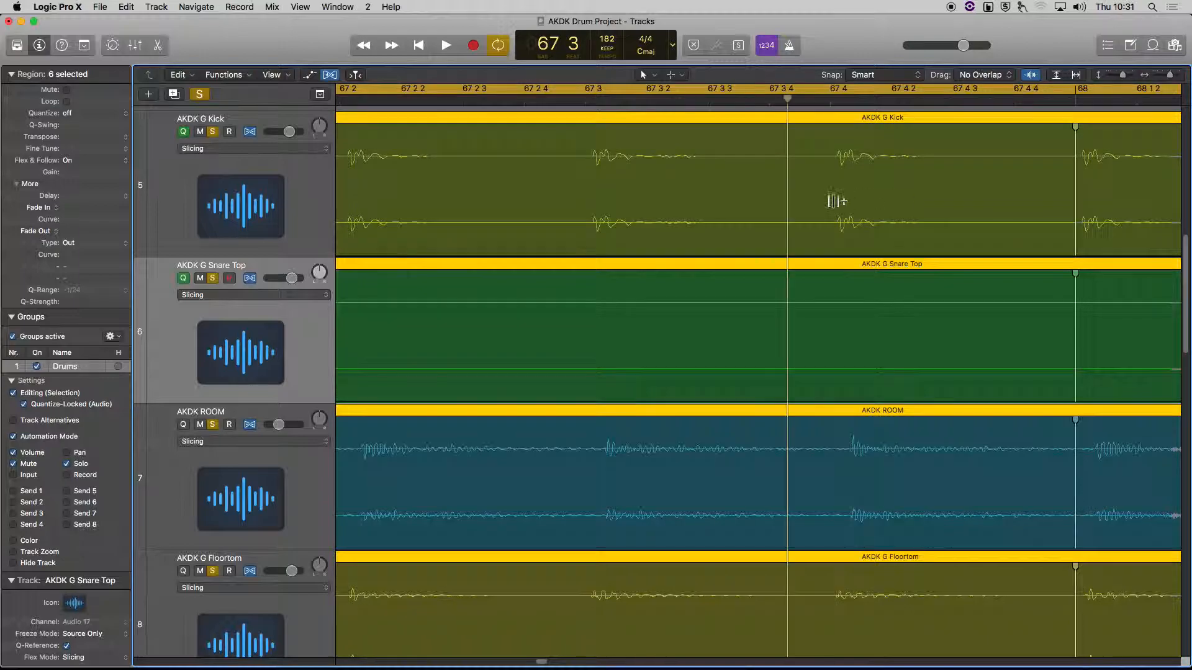
{"action": "left_click_drag", "start_coordinate": [836, 180], "coordinate": [824, 204]}
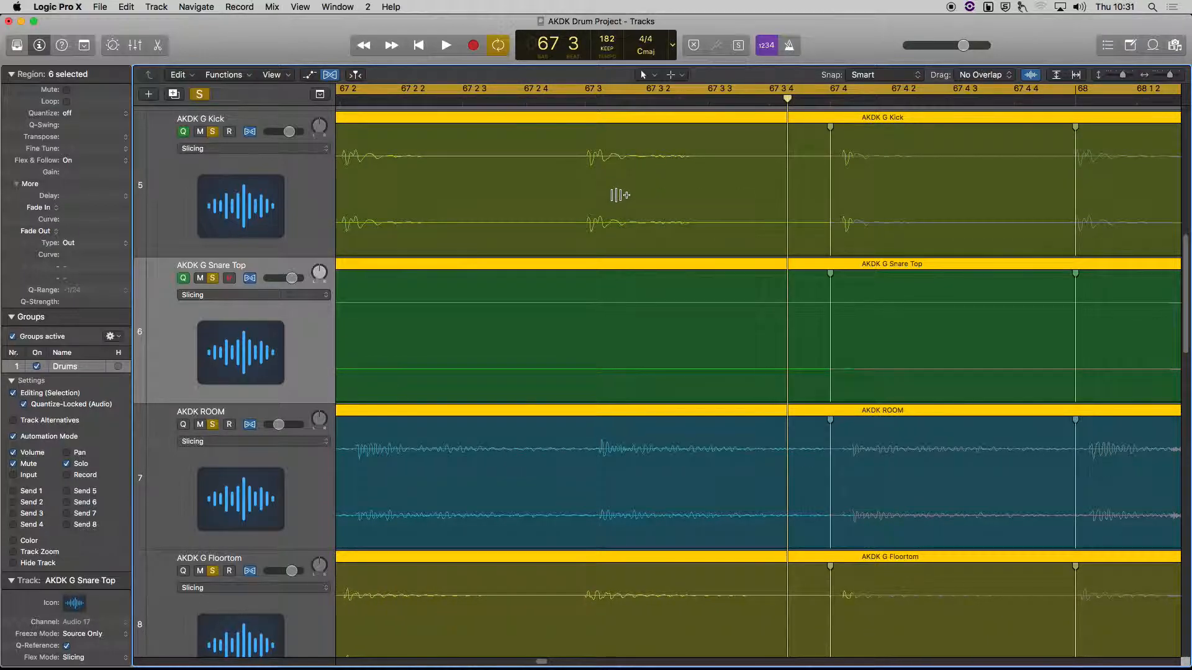
{"action": "scroll", "coordinate": [619, 195], "scroll_direction": "left", "scroll_amount": 5}
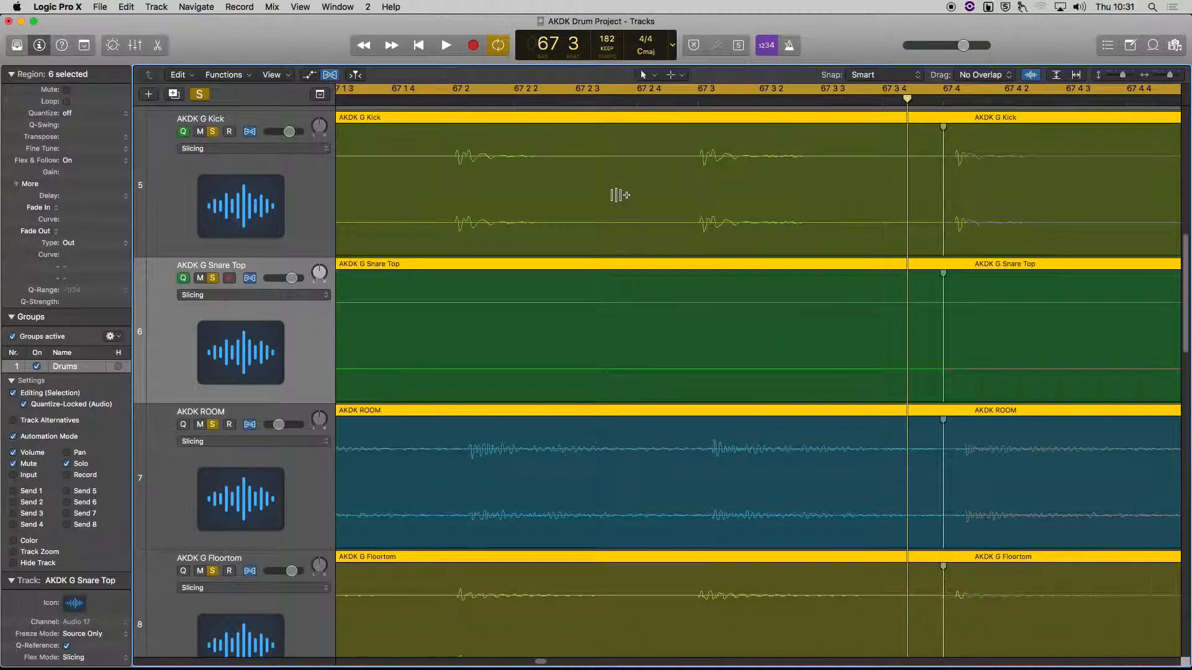
{"action": "scroll", "coordinate": [619, 195], "scroll_direction": "left", "scroll_amount": 4}
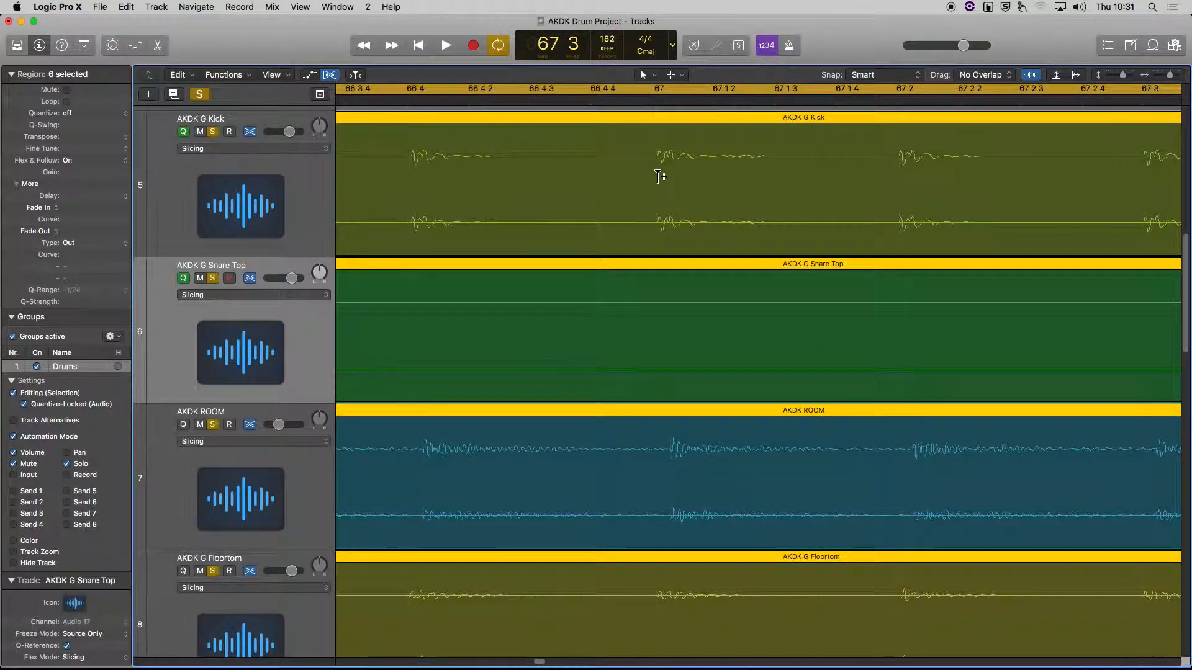
{"action": "left_click_drag", "start_coordinate": [658, 171], "coordinate": [655, 175]}
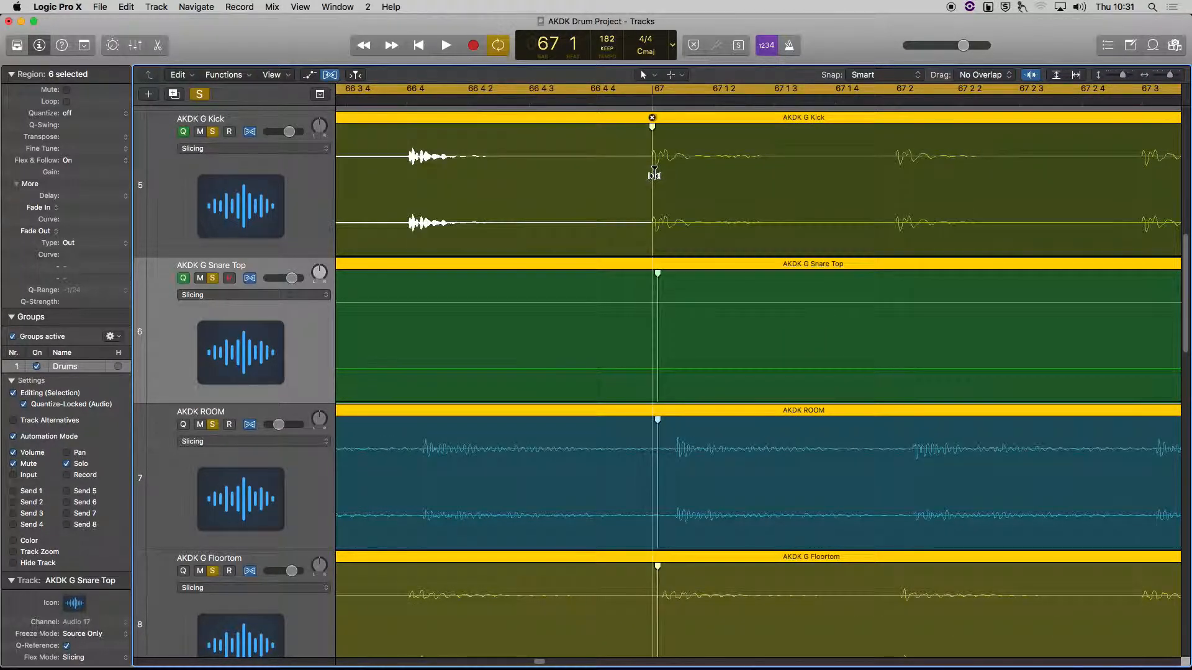
{"action": "left_click", "coordinate": [409, 163]}
{"action": "scroll", "coordinate": [473, 207], "scroll_direction": "left", "scroll_amount": 7}
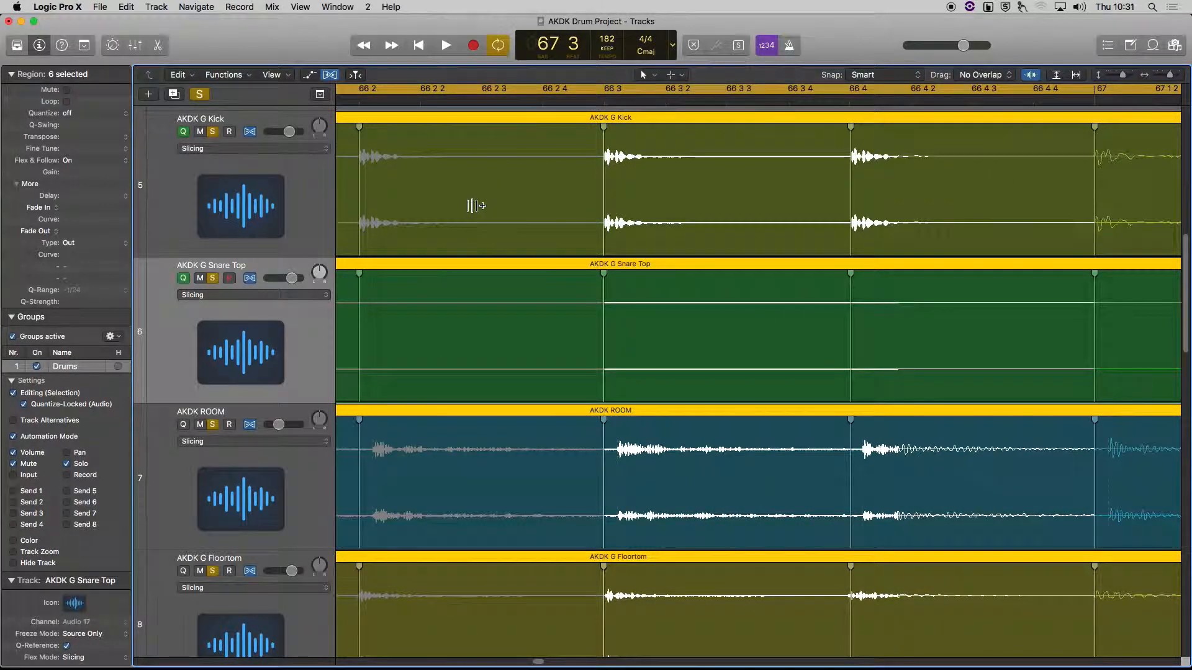
Flex the kick hit at 68 2 onto its grid line, with a flex marker holding the hit at 68 3
{"action": "scroll", "coordinate": [475, 207], "scroll_direction": "right", "scroll_amount": 9}
{"action": "scroll", "coordinate": [475, 206], "scroll_direction": "right", "scroll_amount": 5}
{"action": "scroll", "coordinate": [474, 206], "scroll_direction": "right", "scroll_amount": 5}
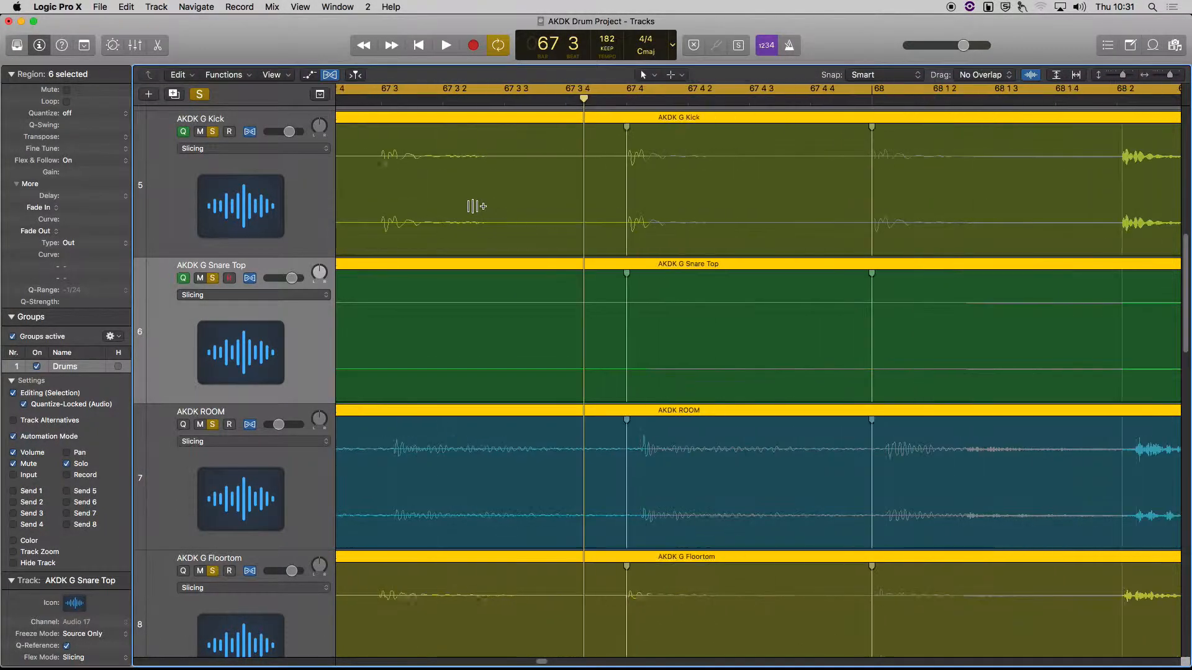
{"action": "scroll", "coordinate": [475, 206], "scroll_direction": "right", "scroll_amount": 5}
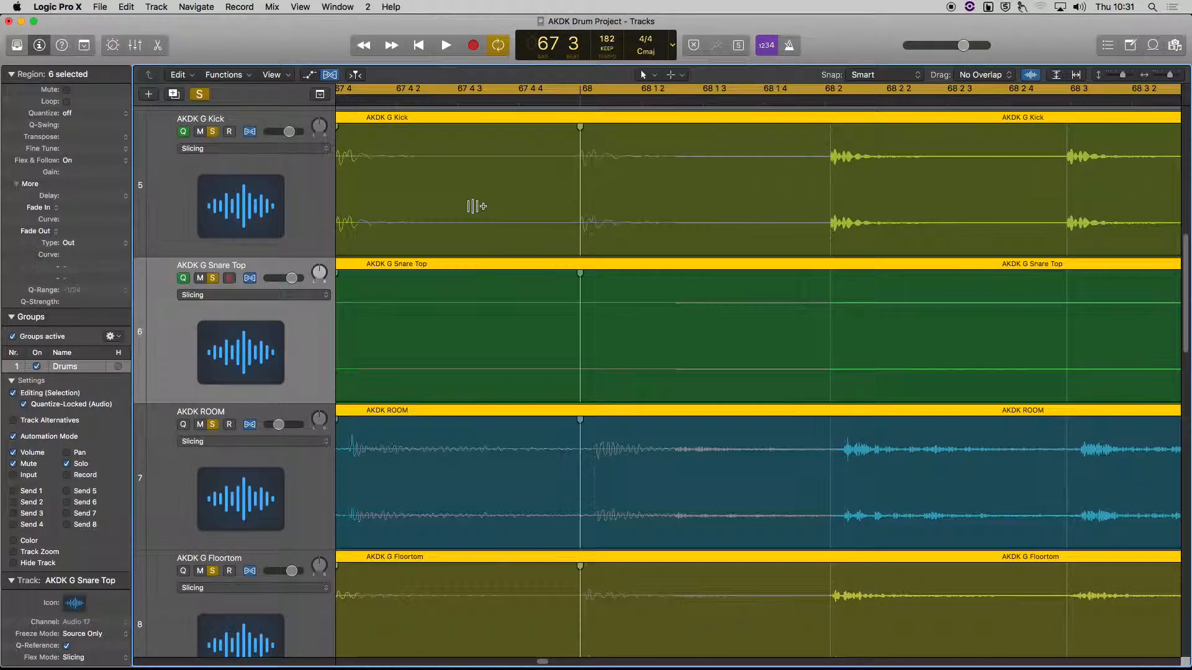
{"action": "left_click", "coordinate": [829, 155]}
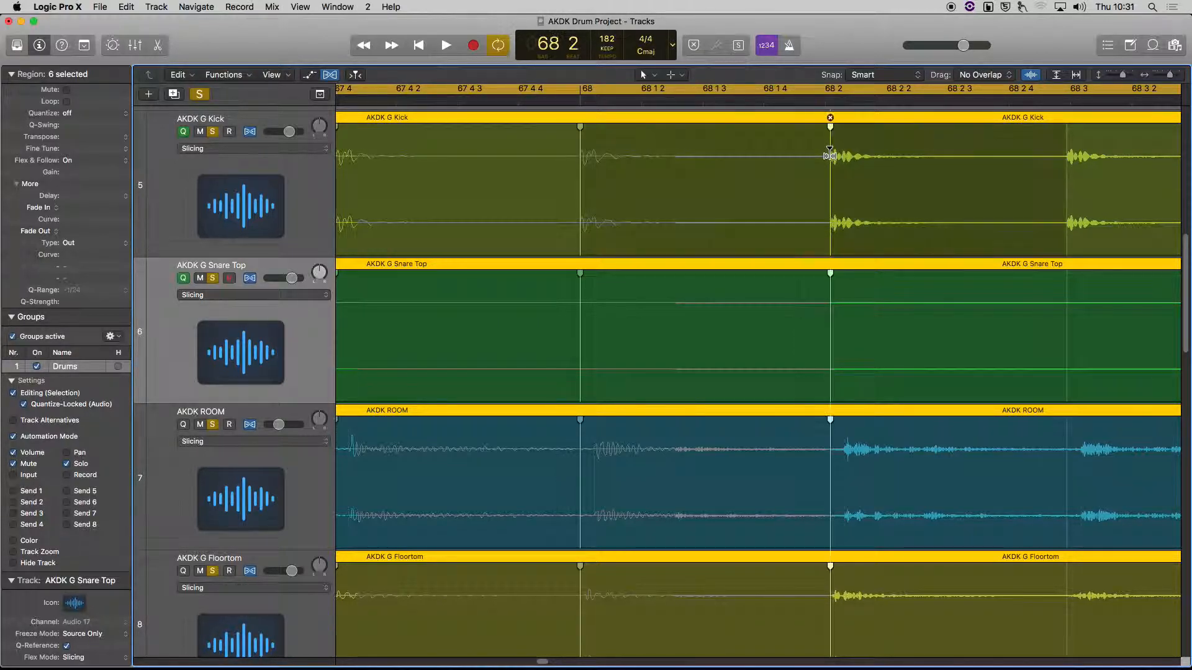
{"action": "mouse_move", "coordinate": [829, 155]}
{"action": "left_mouse_down"}
{"action": "mouse_move", "coordinate": [841, 156]}
{"action": "mouse_move", "coordinate": [825, 159]}
{"action": "left_mouse_up"}
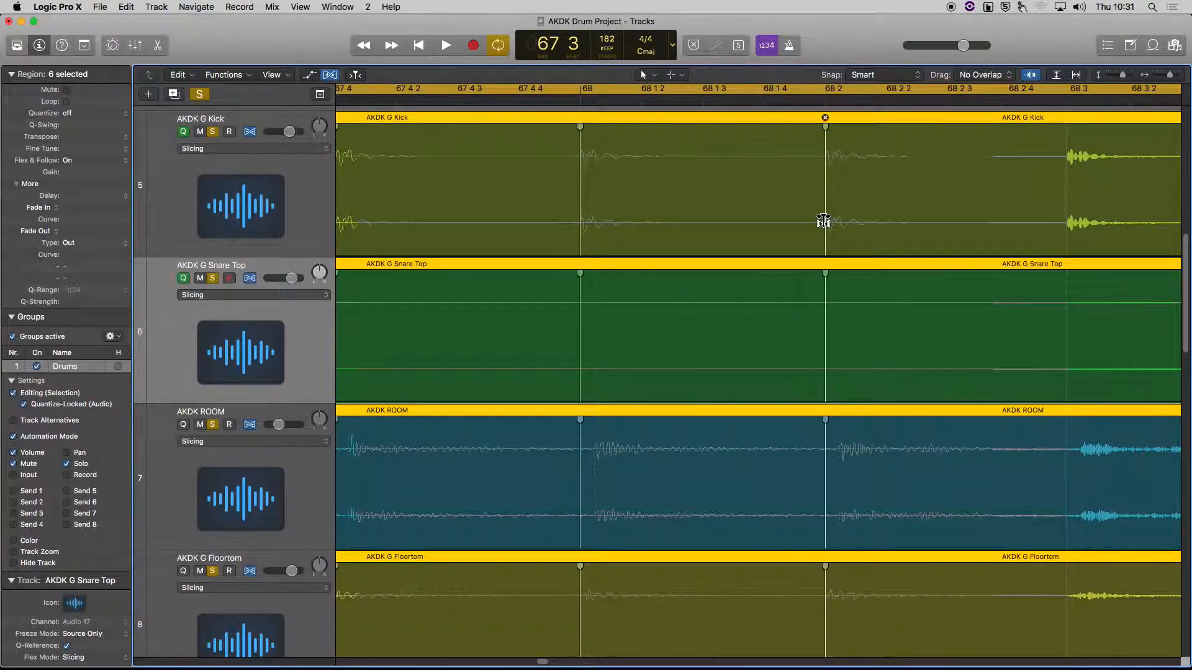
{"action": "left_click", "coordinate": [824, 221]}
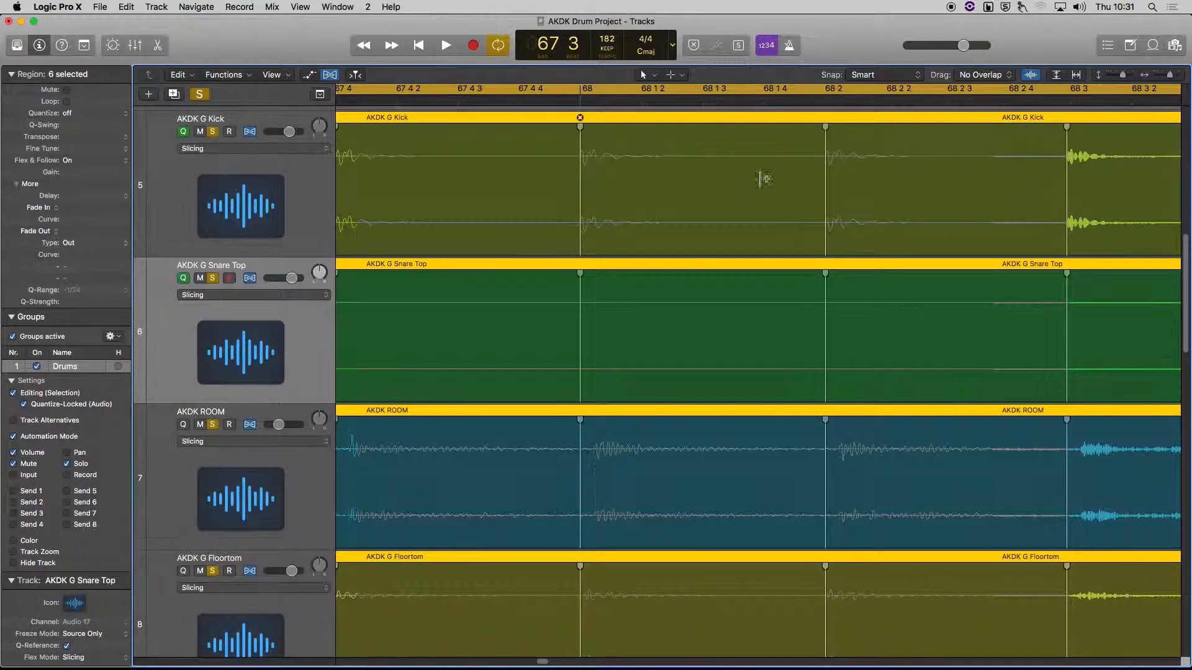
{"action": "mouse_move", "coordinate": [828, 177]}
{"action": "left_mouse_down"}
{"action": "mouse_move", "coordinate": [860, 180]}
{"action": "mouse_move", "coordinate": [739, 184]}
{"action": "mouse_move", "coordinate": [827, 187]}
{"action": "left_mouse_up"}
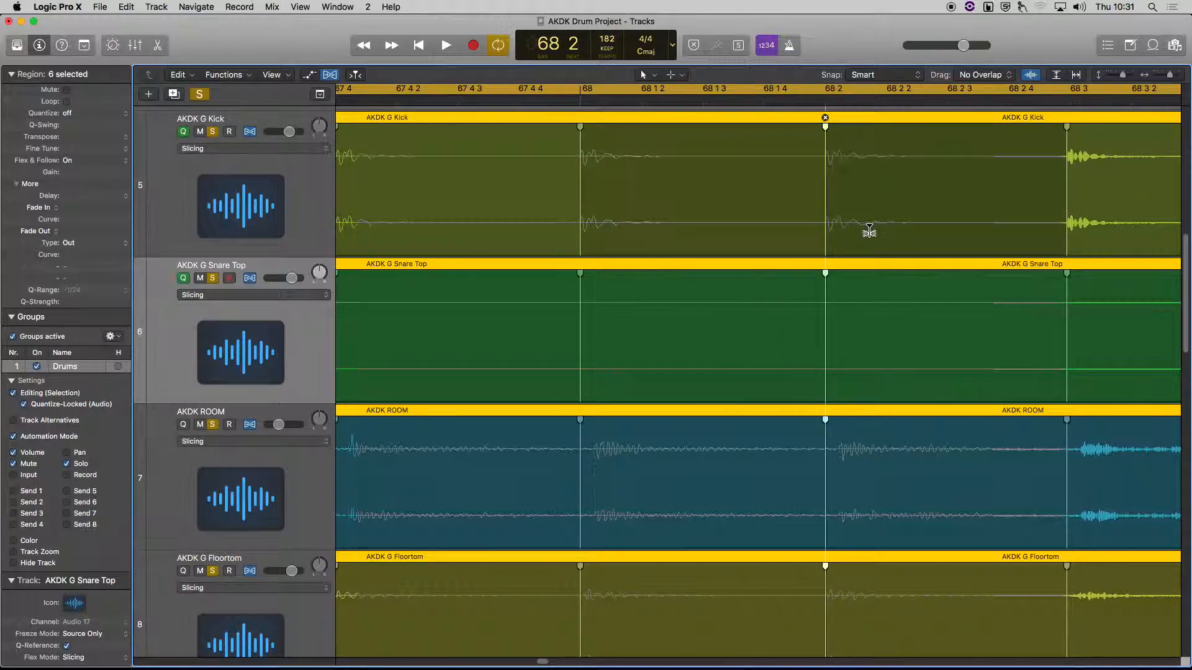
Flex the drum hits at 69, 69 3, 69 2 and 70 onto their grid lines
{"action": "scroll", "coordinate": [868, 231], "scroll_direction": "right", "scroll_amount": 5}
{"action": "scroll", "coordinate": [873, 231], "scroll_direction": "right", "scroll_amount": 3}
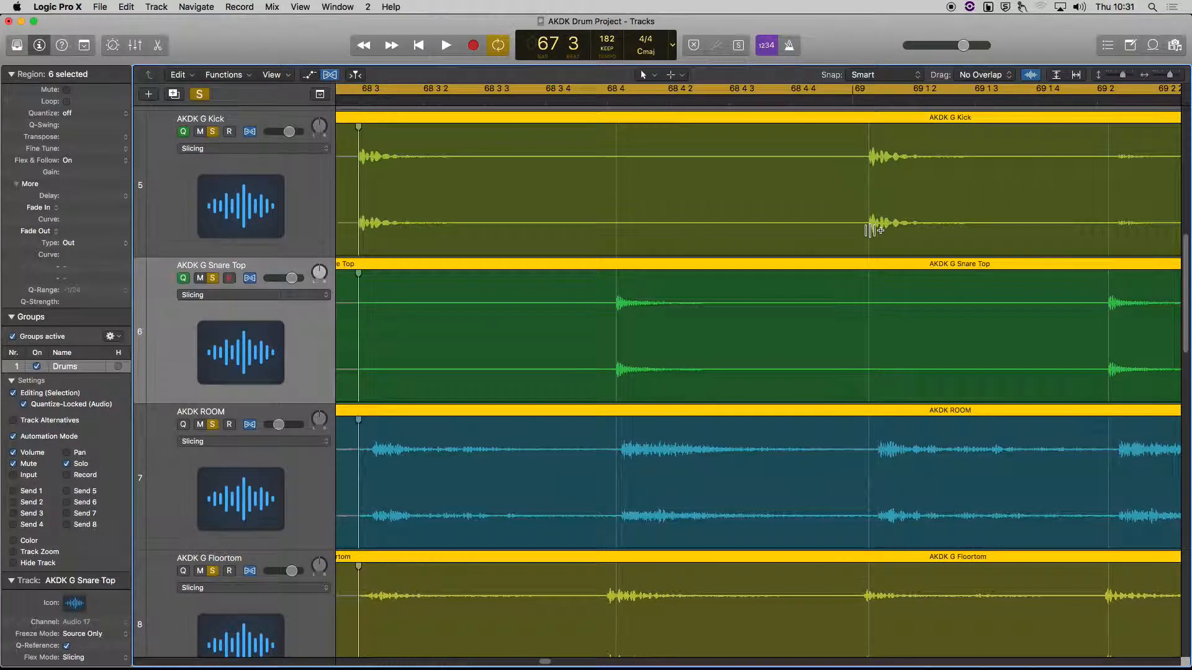
{"action": "scroll", "coordinate": [881, 195], "scroll_direction": "right", "scroll_amount": 2}
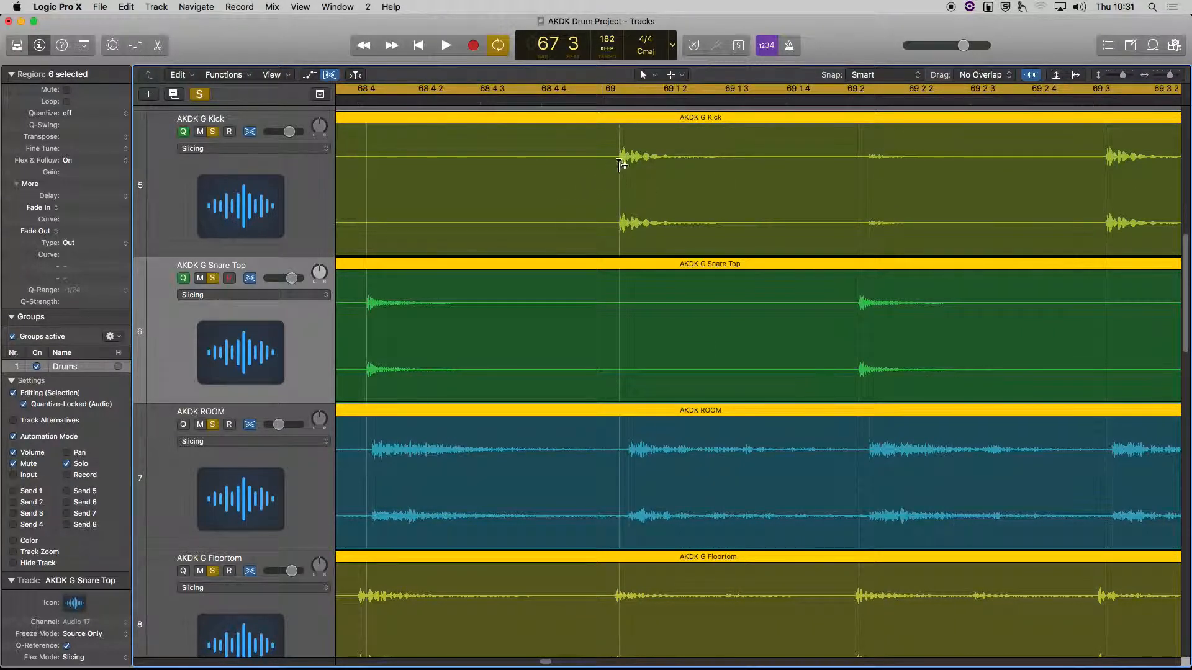
{"action": "left_click_drag", "start_coordinate": [617, 155], "coordinate": [603, 159]}
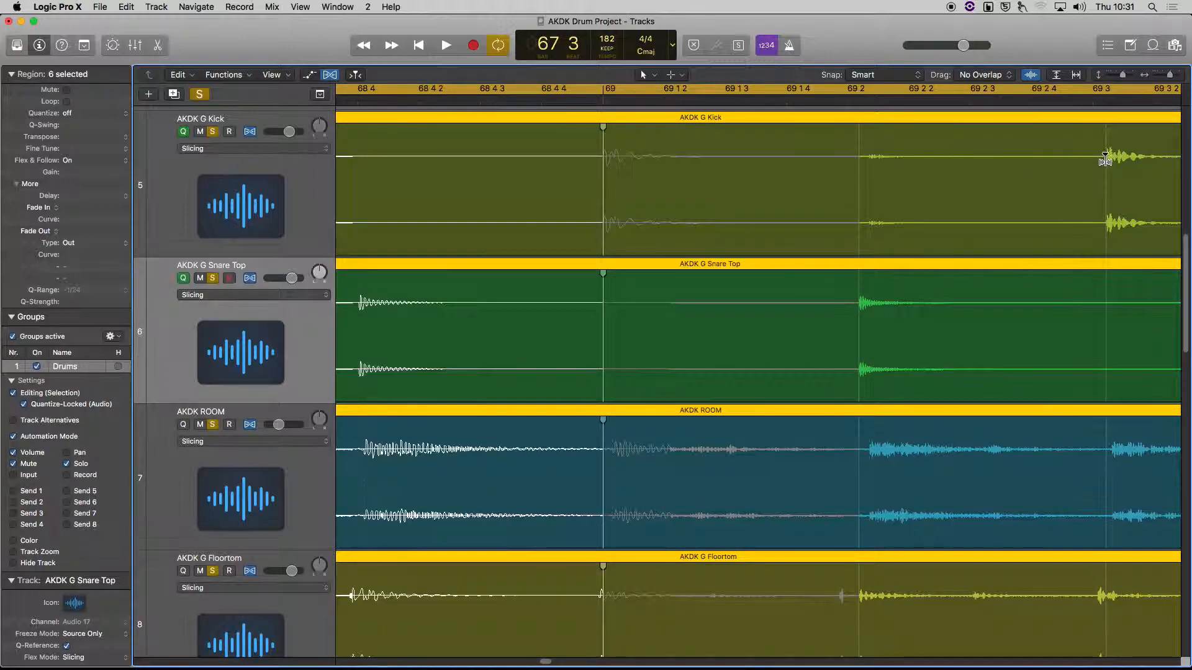
{"action": "left_click_drag", "start_coordinate": [1102, 161], "coordinate": [1092, 159]}
{"action": "left_click_drag", "start_coordinate": [853, 172], "coordinate": [848, 176]}
{"action": "scroll", "coordinate": [895, 227], "scroll_direction": "right", "scroll_amount": 10}
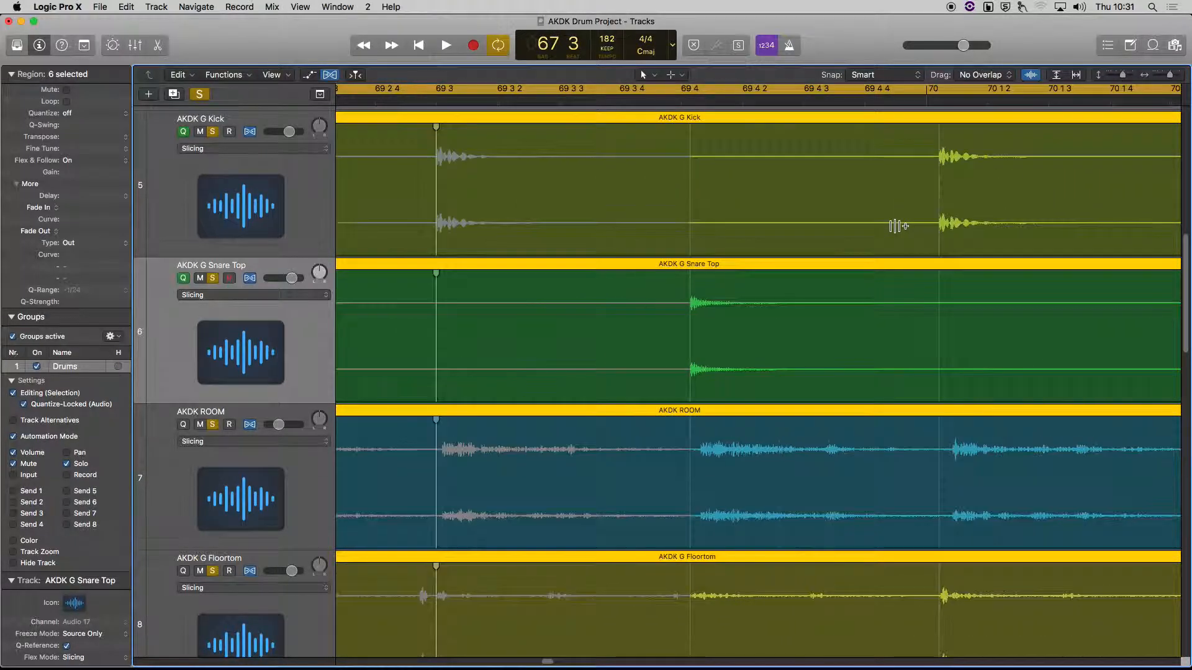
{"action": "left_click_drag", "start_coordinate": [939, 175], "coordinate": [926, 180]}
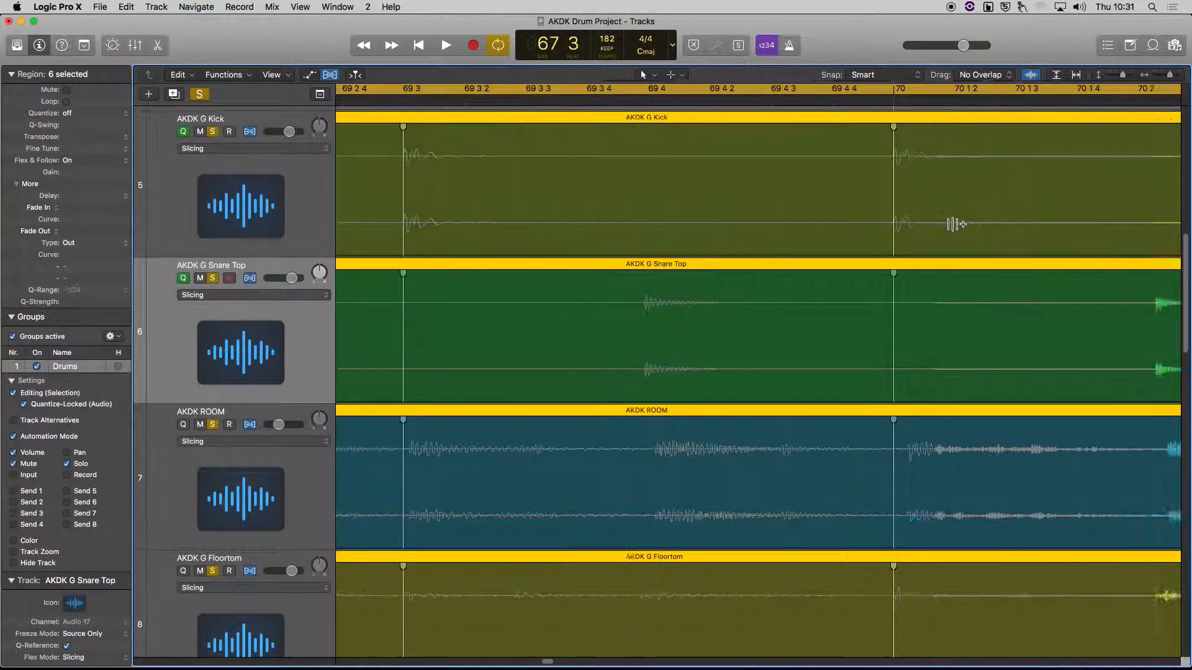
Align the snare hit at 70 4 to the grid using a flex marker on the Snare Top track
{"action": "scroll", "coordinate": [889, 203], "scroll_direction": "right", "scroll_amount": 10}
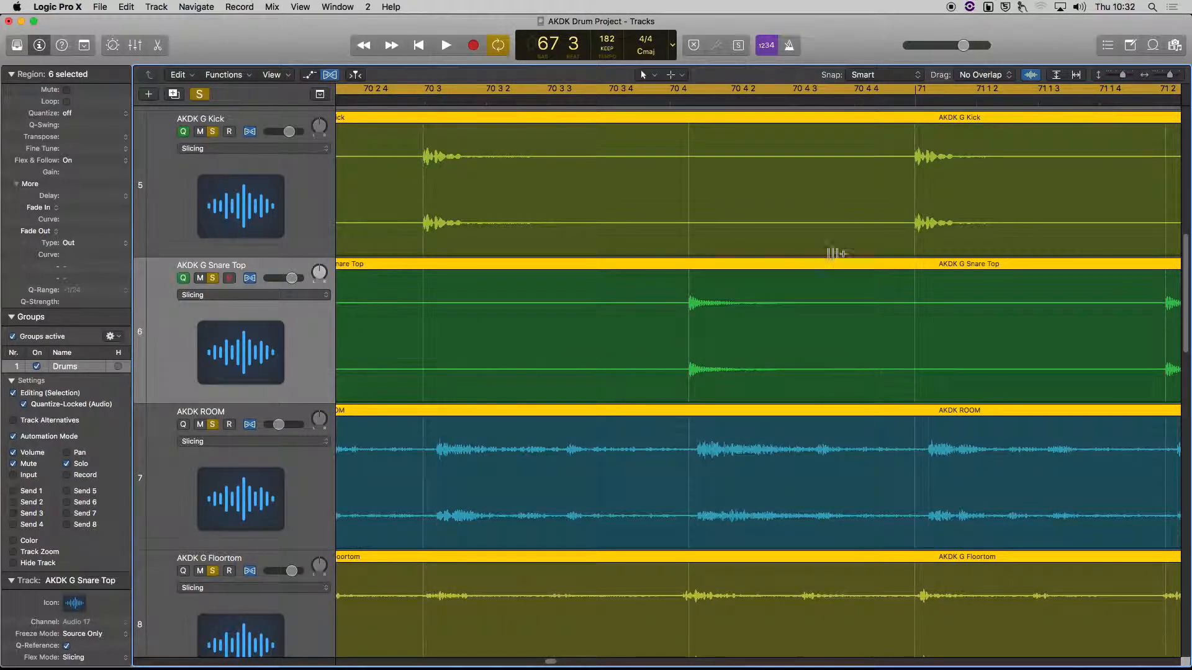
{"action": "left_click_drag", "start_coordinate": [687, 303], "coordinate": [670, 303]}
{"action": "scroll", "coordinate": [726, 347], "scroll_direction": "left", "scroll_amount": 5}
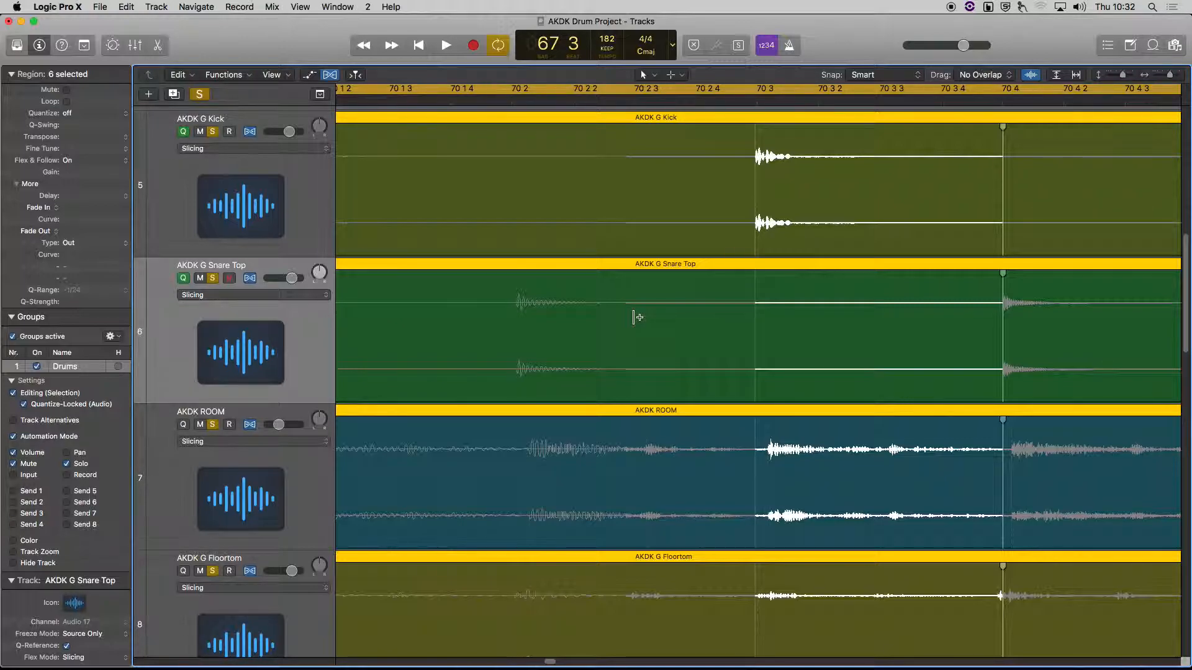
Move the kick hit at the start of bar 72 back to the bar line with a flex marker
{"action": "scroll", "coordinate": [824, 312], "scroll_direction": "right", "scroll_amount": 5}
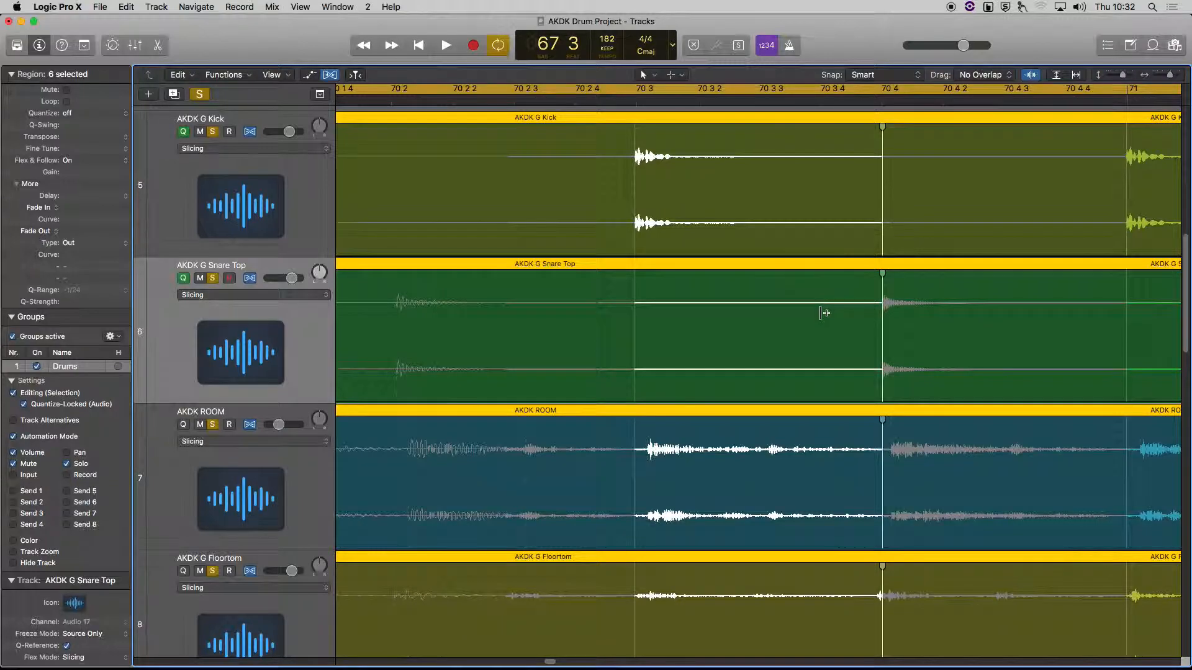
{"action": "scroll", "coordinate": [825, 313], "scroll_direction": "right", "scroll_amount": 20}
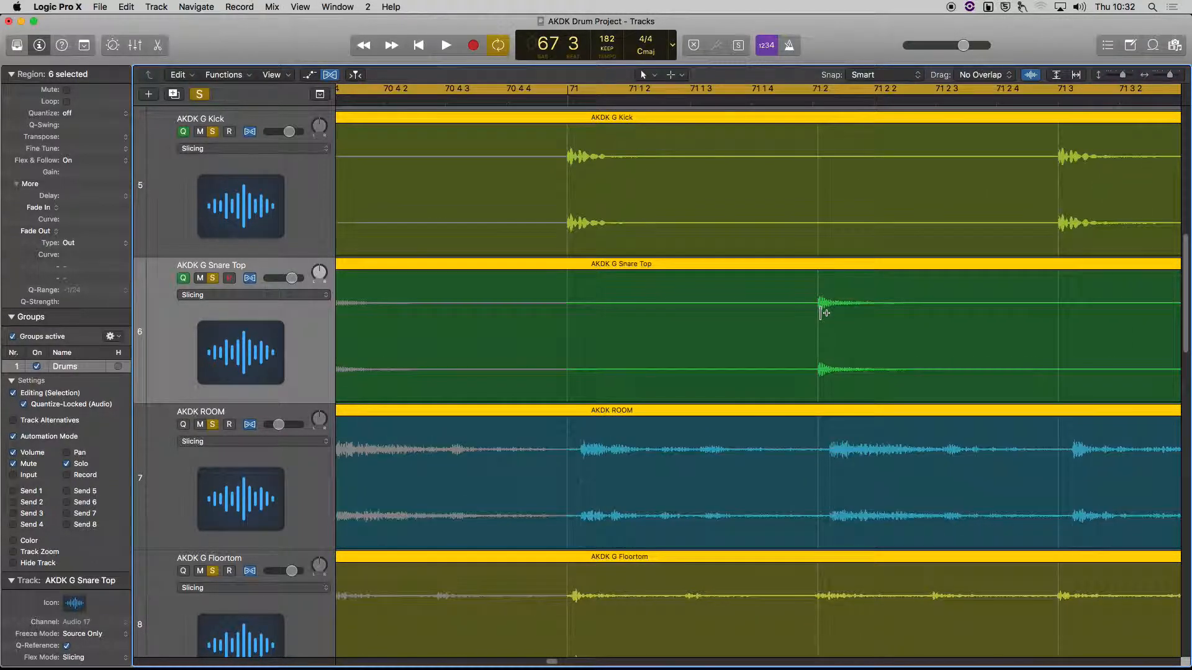
{"action": "scroll", "coordinate": [831, 319], "scroll_direction": "right", "scroll_amount": 7}
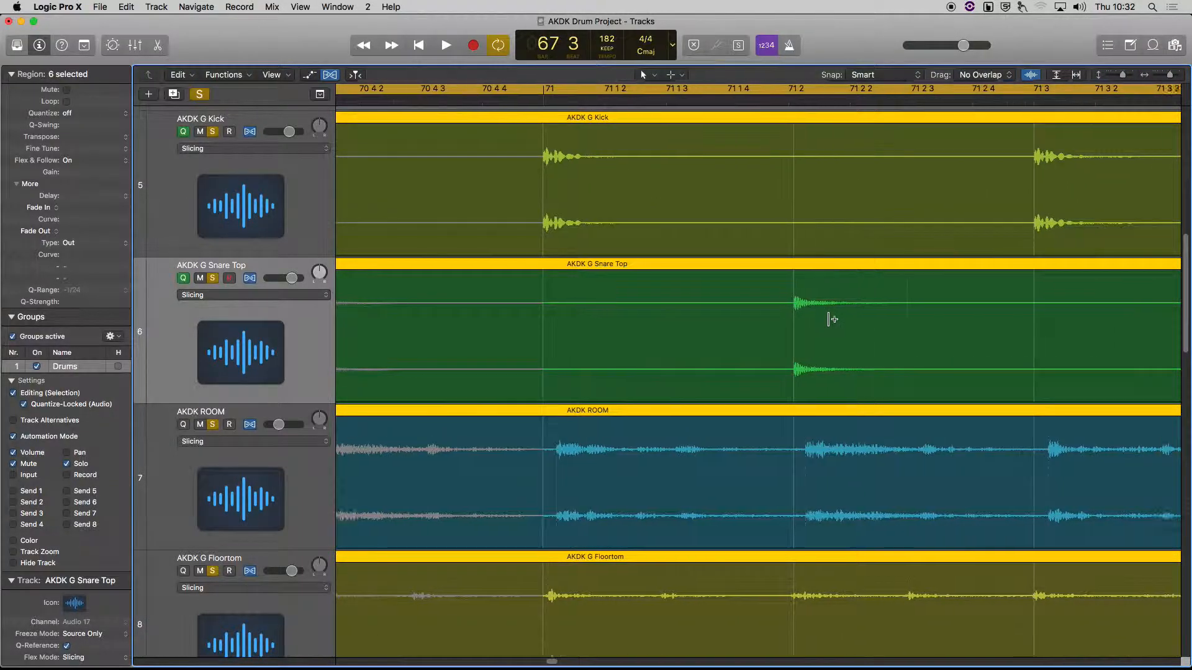
{"action": "scroll", "coordinate": [832, 319], "scroll_direction": "right", "scroll_amount": 15}
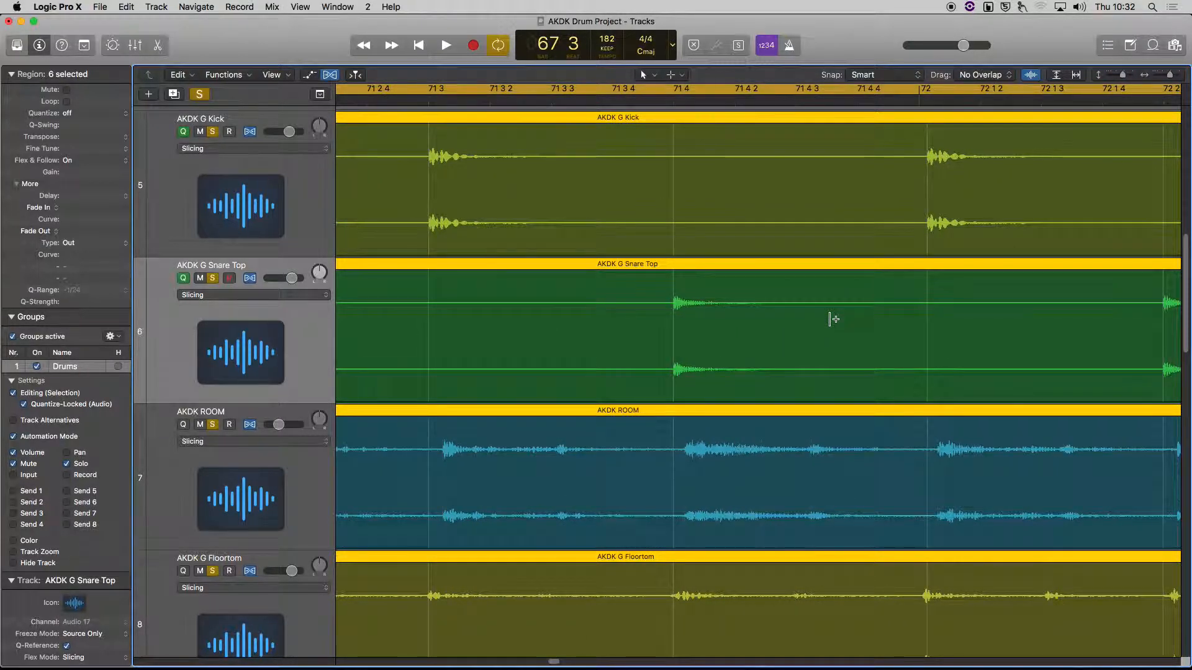
{"action": "left_click_drag", "start_coordinate": [927, 167], "coordinate": [919, 168]}
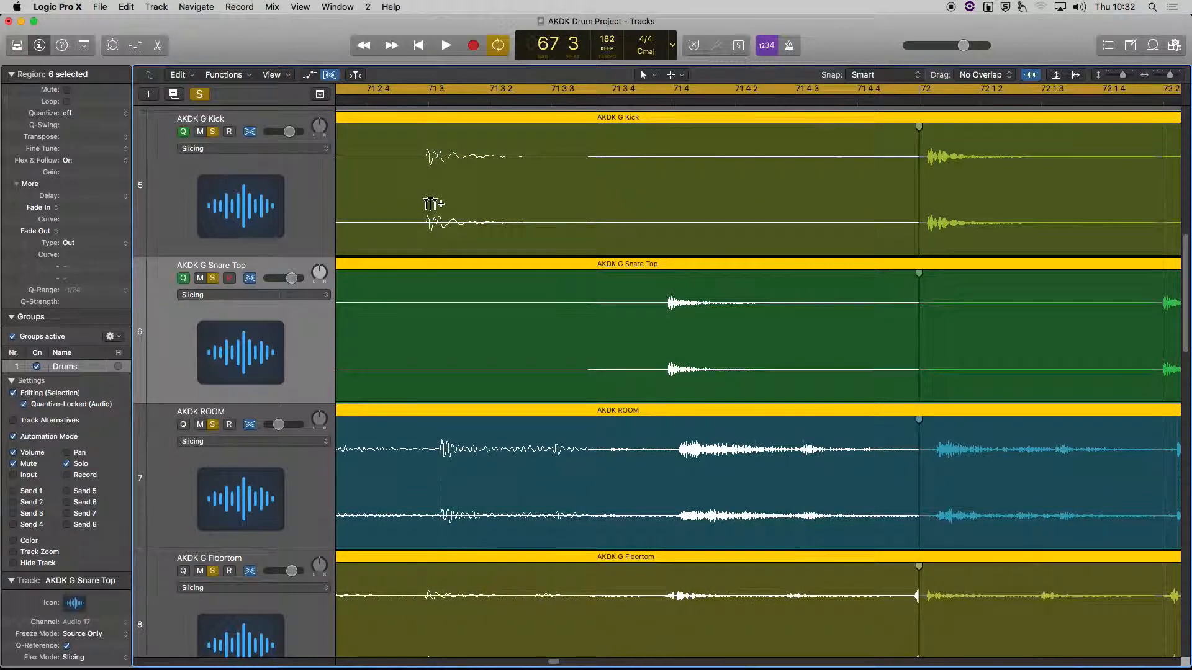
Nudge the kick hit at the start of bar 73 onto the bar line with a flex marker
{"action": "scroll", "coordinate": [708, 222], "scroll_direction": "right", "scroll_amount": 5}
{"action": "scroll", "coordinate": [708, 221], "scroll_direction": "right", "scroll_amount": 10}
{"action": "scroll", "coordinate": [708, 222], "scroll_direction": "right", "scroll_amount": 1}
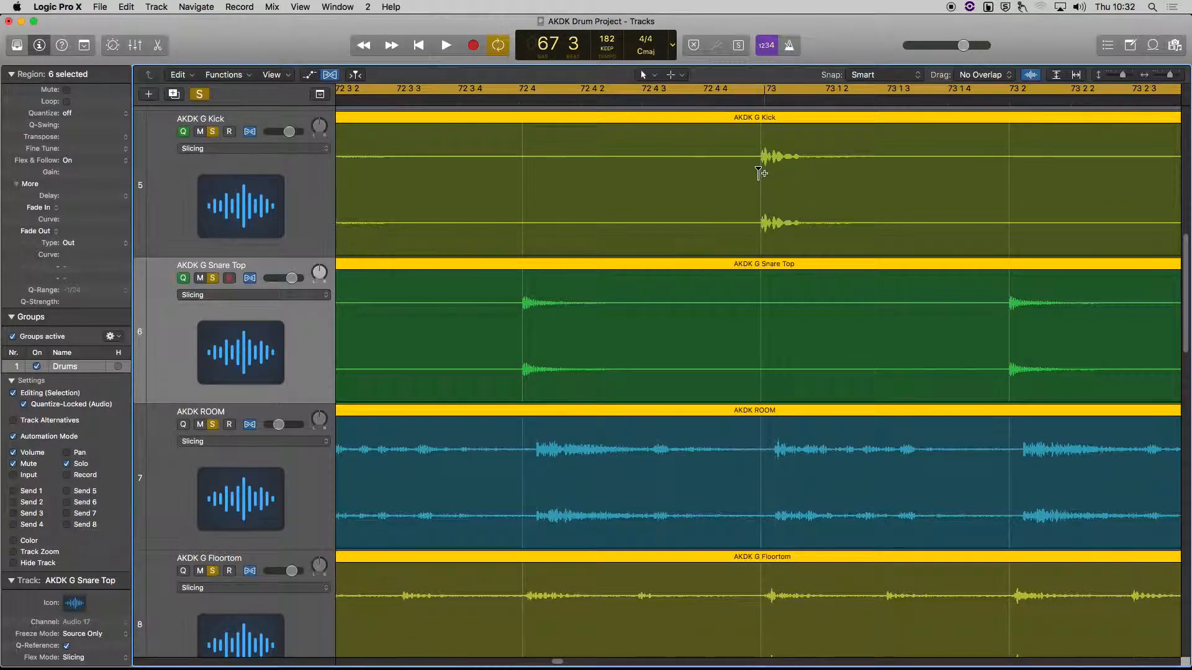
{"action": "left_click_drag", "start_coordinate": [761, 173], "coordinate": [762, 174]}
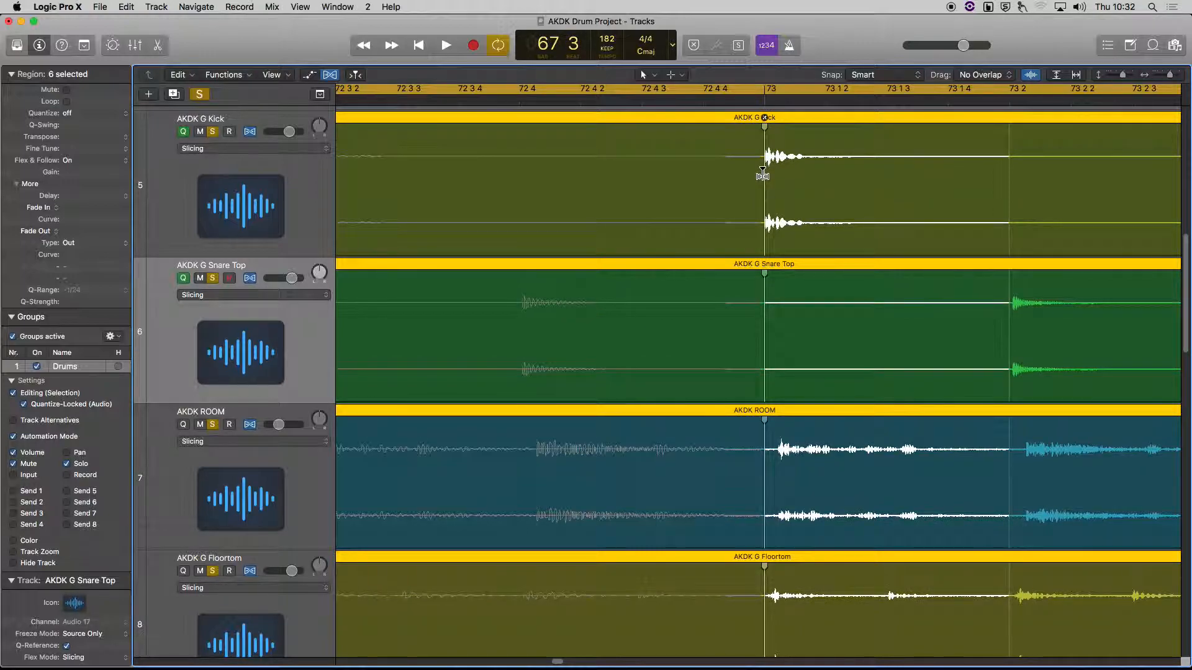
Check the hits at 73 4 and 74 1 against the grid by placing the playhead at each position
{"action": "scroll", "coordinate": [884, 239], "scroll_direction": "right", "scroll_amount": 8}
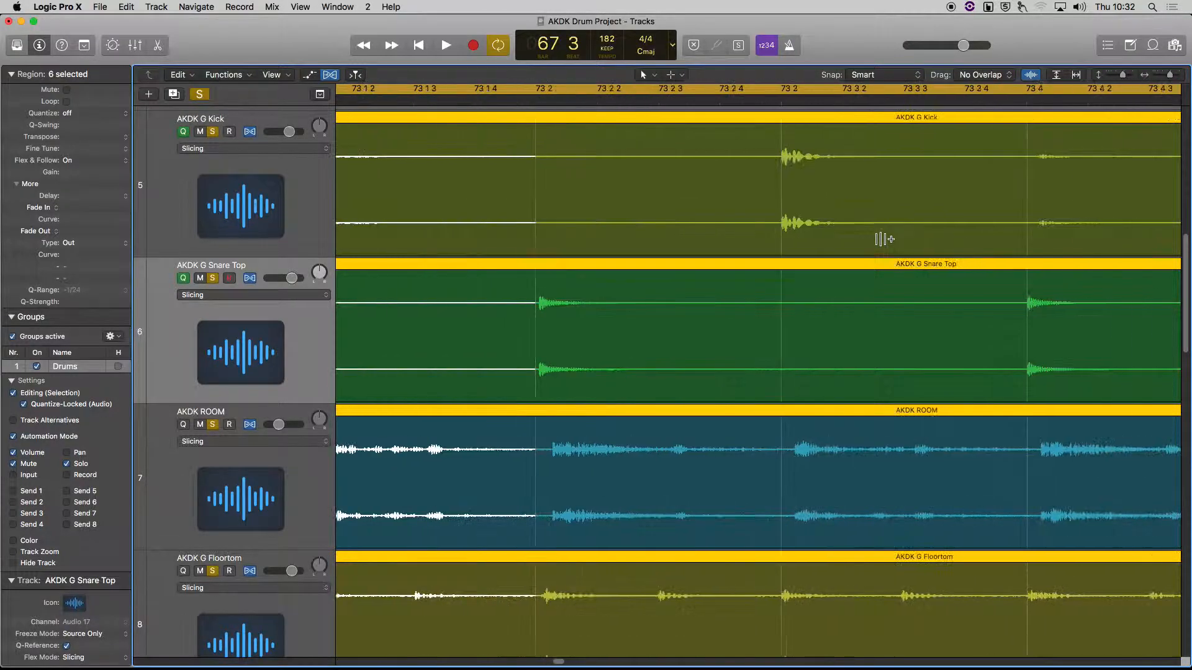
{"action": "scroll", "coordinate": [883, 239], "scroll_direction": "right", "scroll_amount": 1}
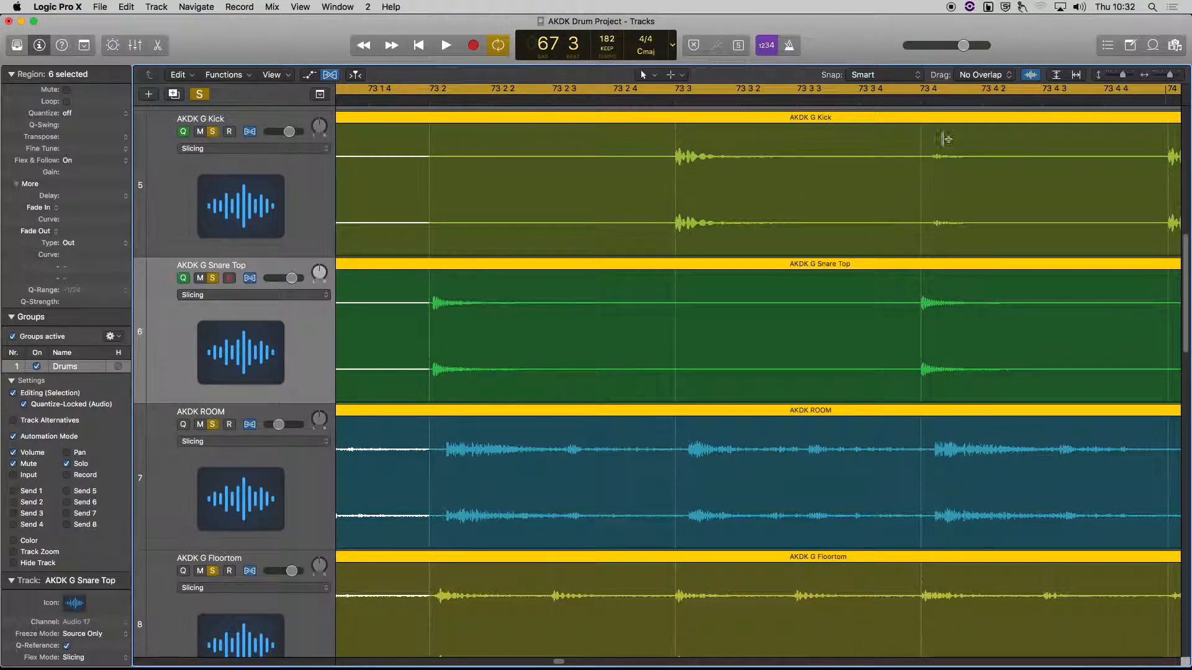
{"action": "left_click", "coordinate": [920, 101]}
{"action": "scroll", "coordinate": [950, 303], "scroll_direction": "right", "scroll_amount": 5}
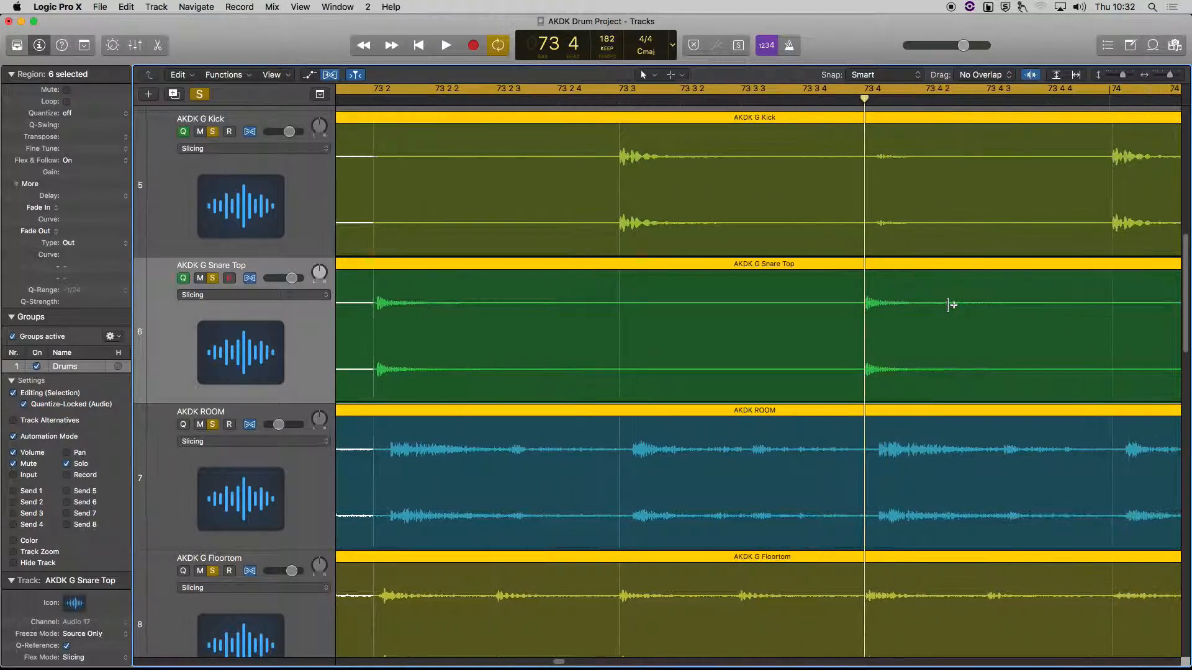
{"action": "left_click", "coordinate": [867, 103]}
Flex the kick hit at 74 3 and the snare hit at 74 2 onto their grid lines
{"action": "scroll", "coordinate": [937, 219], "scroll_direction": "right", "scroll_amount": 8}
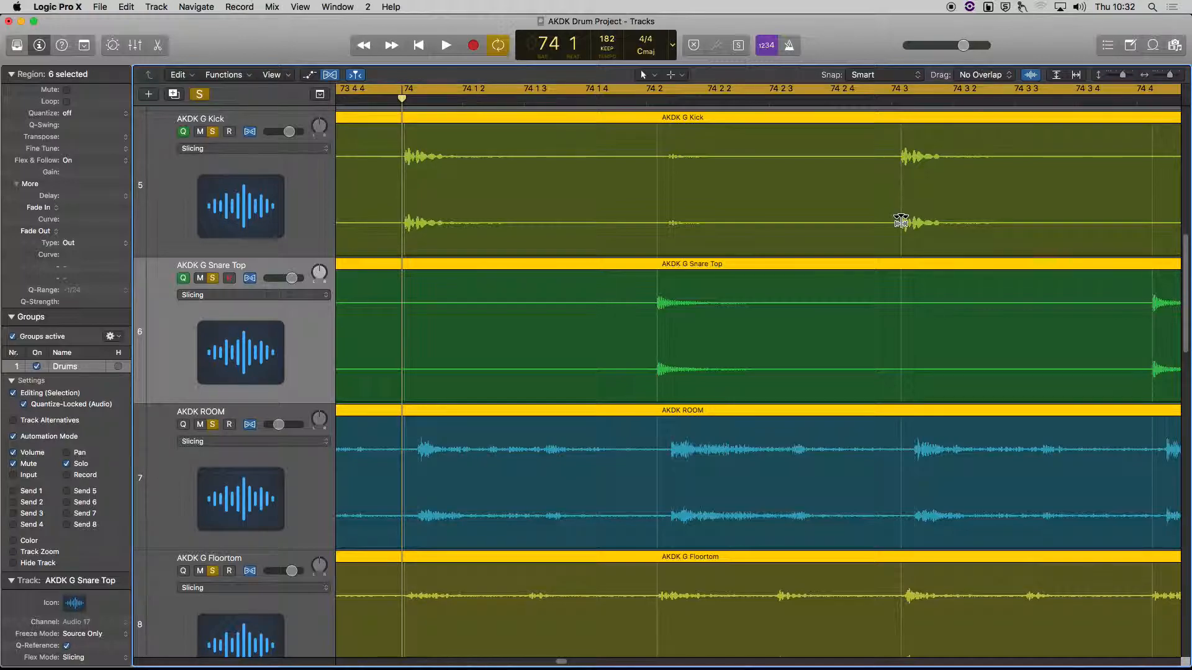
{"action": "left_click", "coordinate": [901, 186]}
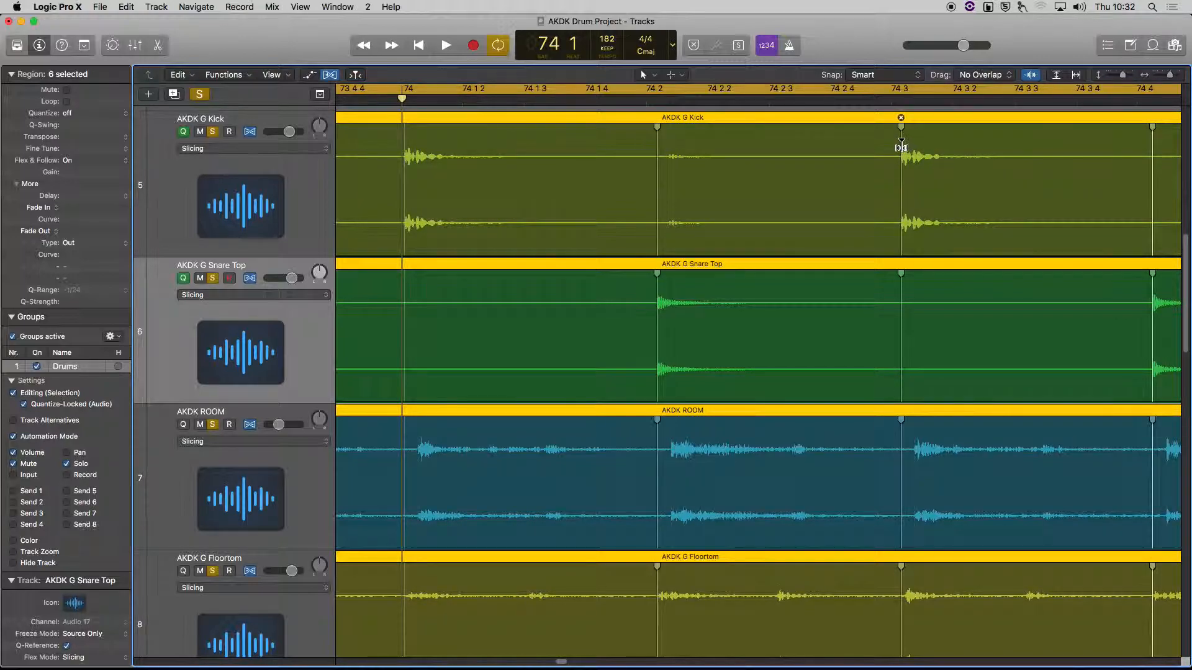
{"action": "left_click_drag", "start_coordinate": [899, 148], "coordinate": [892, 216]}
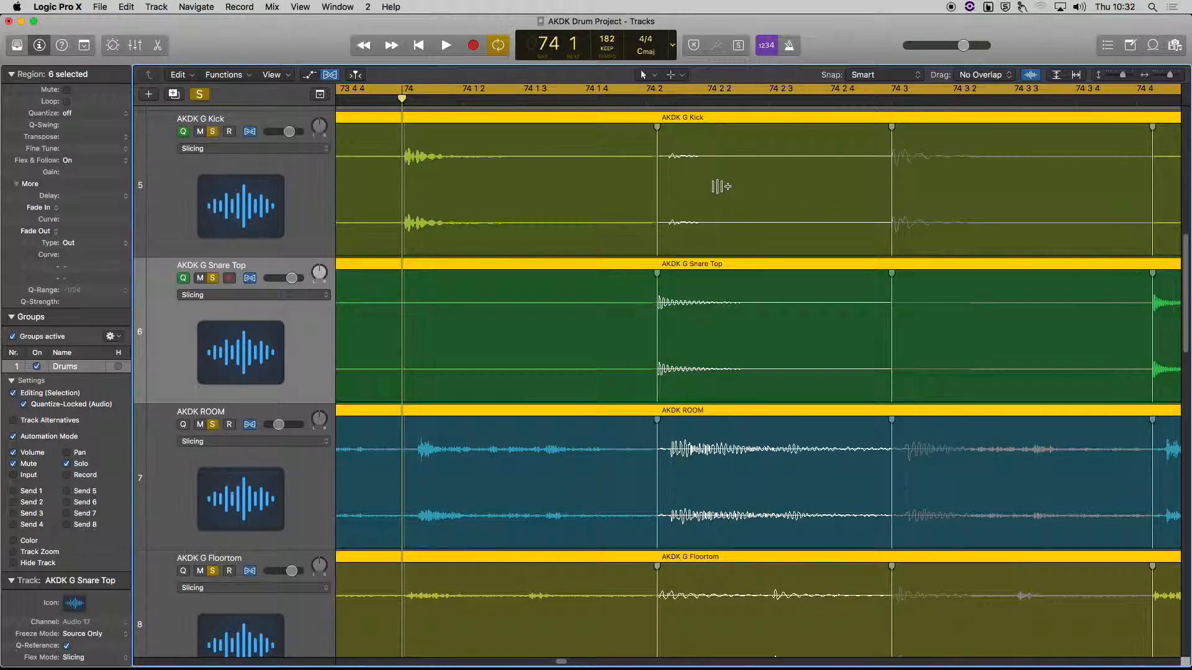
{"action": "mouse_move", "coordinate": [655, 302]}
{"action": "left_click_drag", "start_coordinate": [656, 302], "coordinate": [645, 303]}
Align the kick hits at 75 and 75 3 to their grid lines with flex markers
{"action": "scroll", "coordinate": [711, 338], "scroll_direction": "right", "scroll_amount": 3}
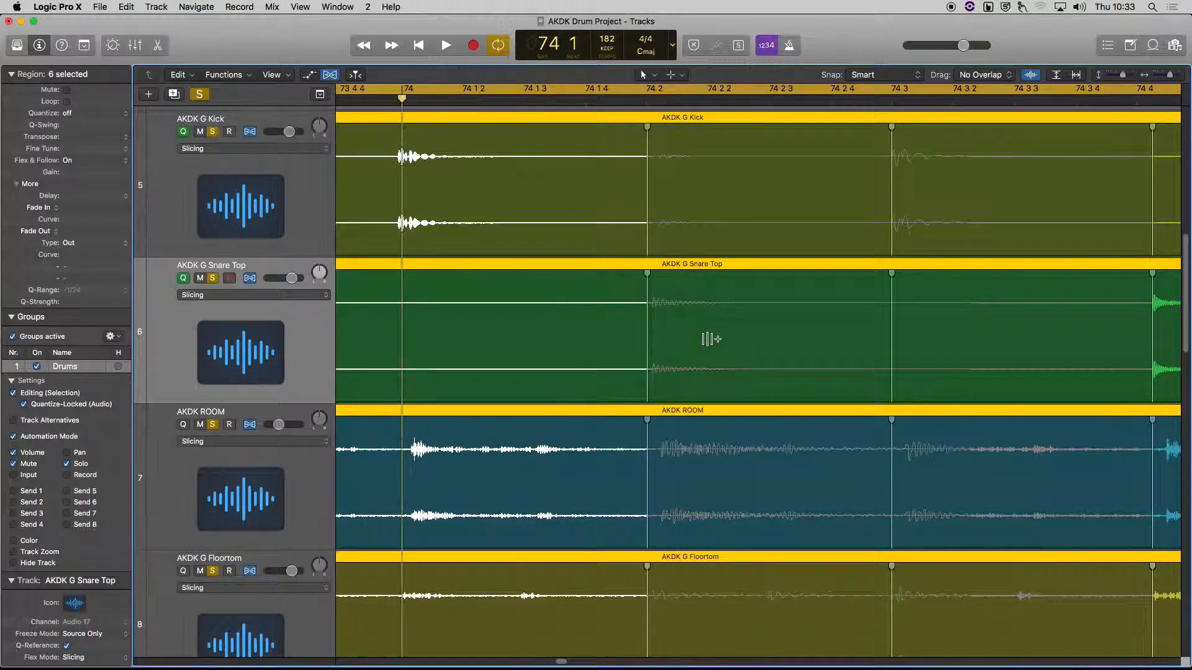
{"action": "scroll", "coordinate": [738, 341], "scroll_direction": "right", "scroll_amount": 8}
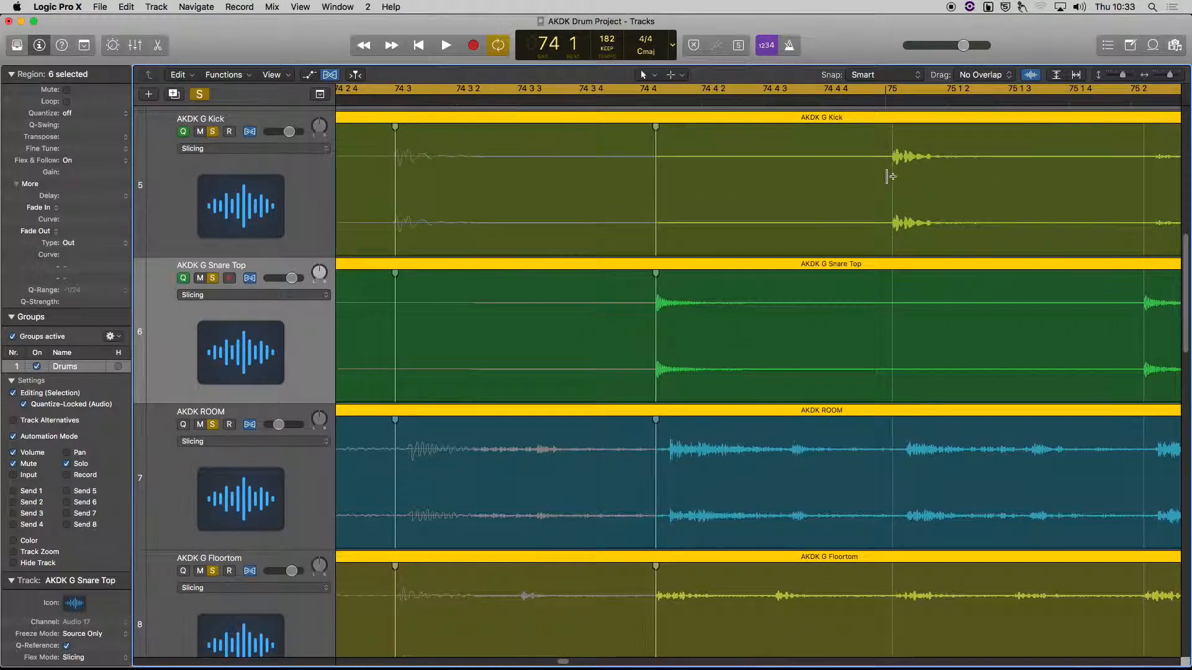
{"action": "scroll", "coordinate": [893, 178], "scroll_direction": "right", "scroll_amount": 7}
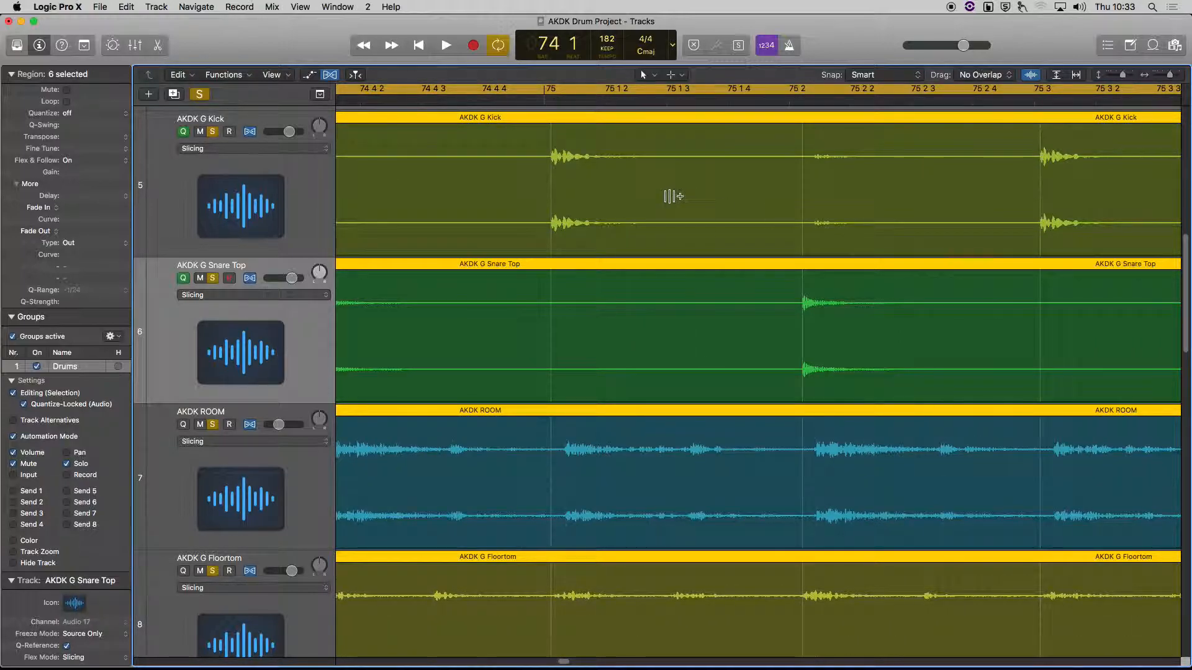
{"action": "left_click_drag", "start_coordinate": [553, 167], "coordinate": [543, 166]}
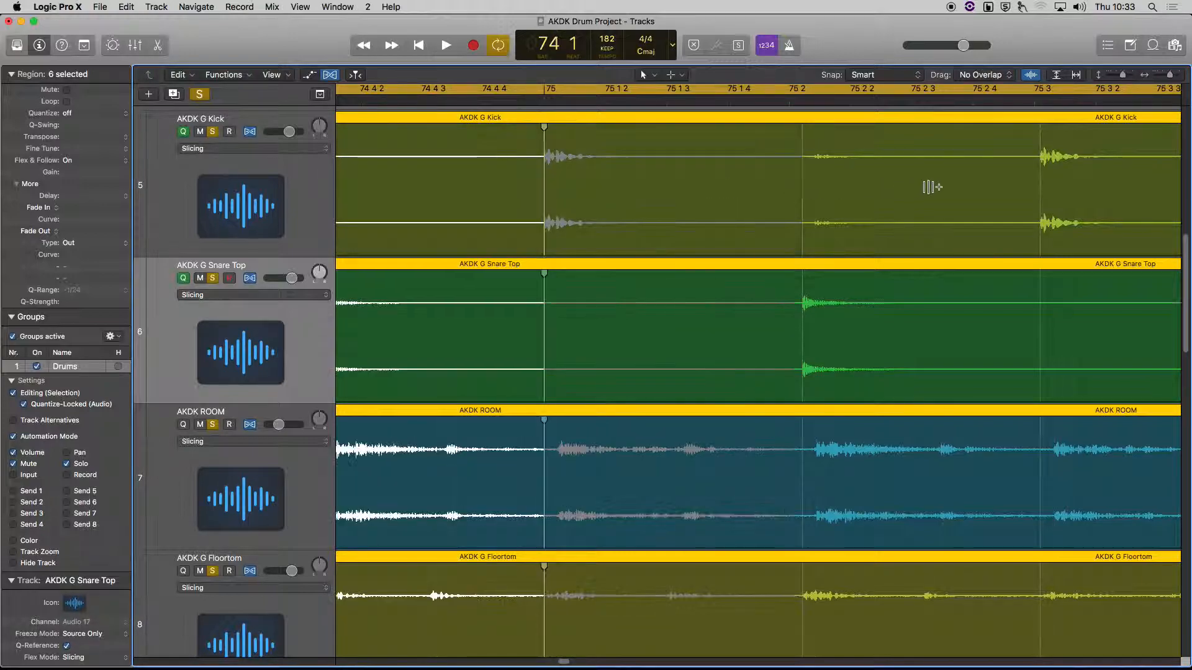
{"action": "left_click", "coordinate": [1035, 171]}
Flex the kick hit at the start of bar 77 back onto the bar line
{"action": "scroll", "coordinate": [1021, 222], "scroll_direction": "right", "scroll_amount": 10}
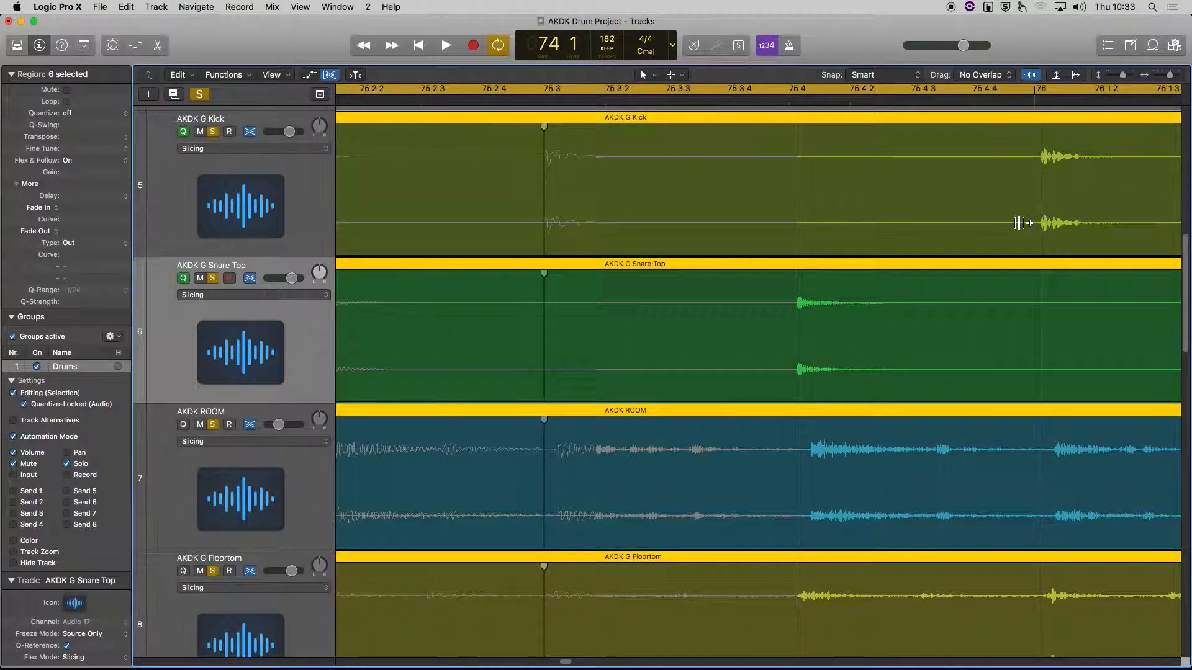
{"action": "scroll", "coordinate": [1018, 244], "scroll_direction": "right", "scroll_amount": 15}
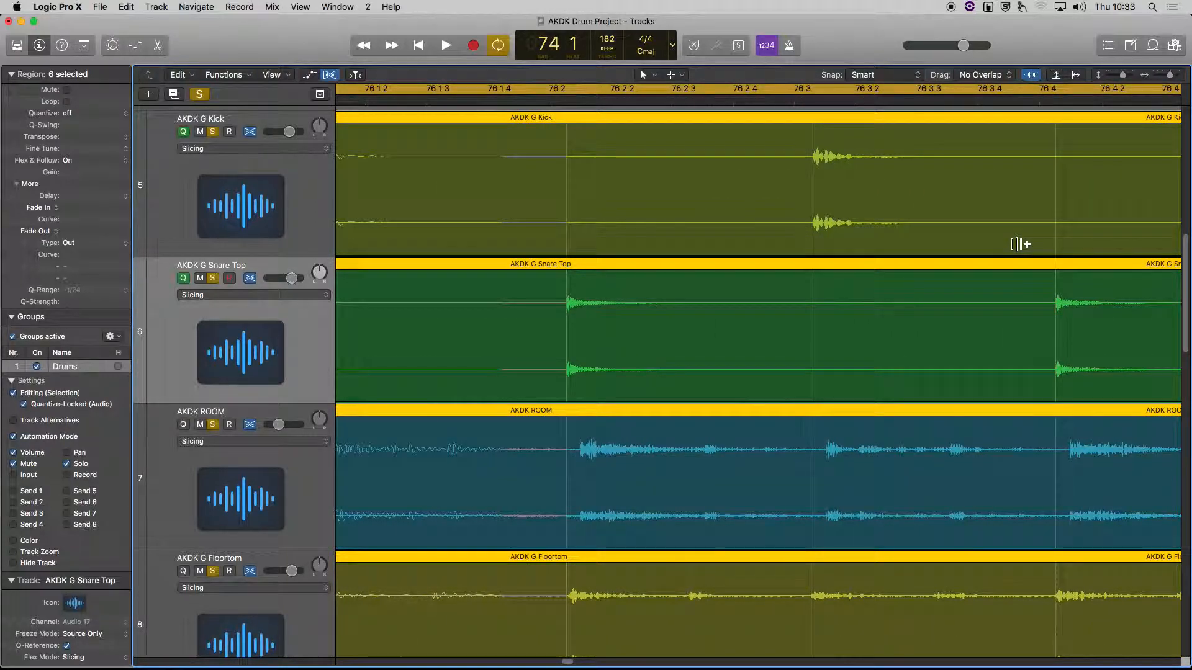
{"action": "scroll", "coordinate": [1019, 244], "scroll_direction": "right", "scroll_amount": 5}
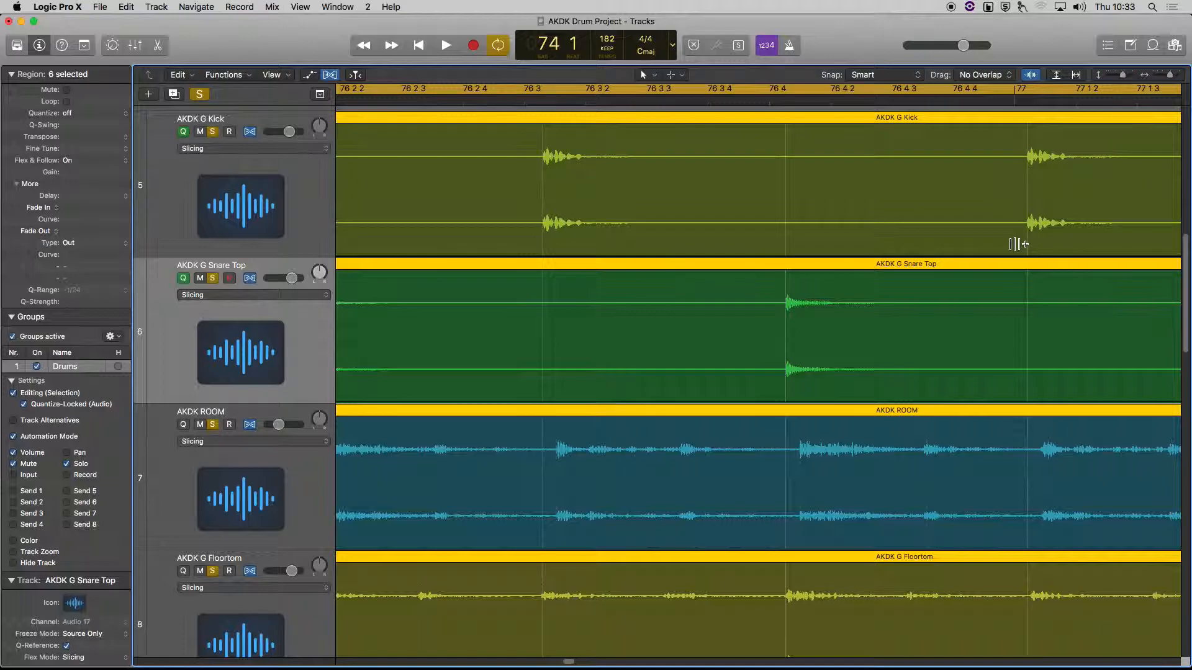
{"action": "mouse_move", "coordinate": [1028, 187]}
{"action": "left_mouse_down"}
{"action": "mouse_move", "coordinate": [1017, 188]}
{"action": "mouse_move", "coordinate": [1016, 230]}
{"action": "left_mouse_up"}
{"action": "scroll", "coordinate": [1015, 231], "scroll_direction": "right", "scroll_amount": 7}
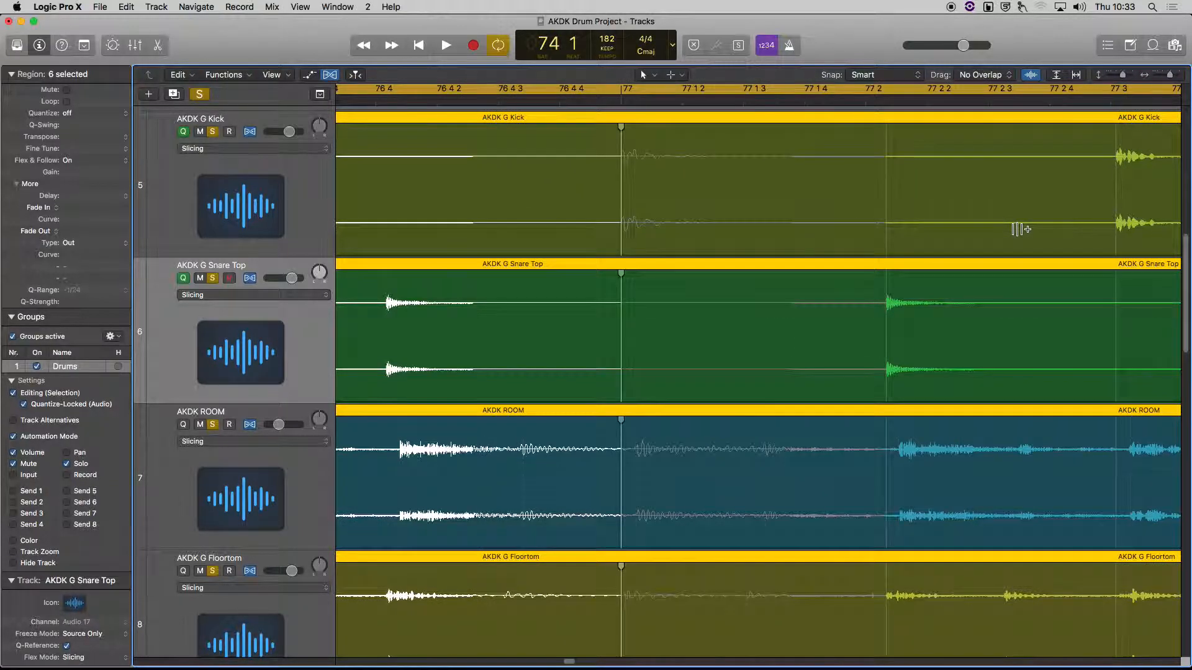